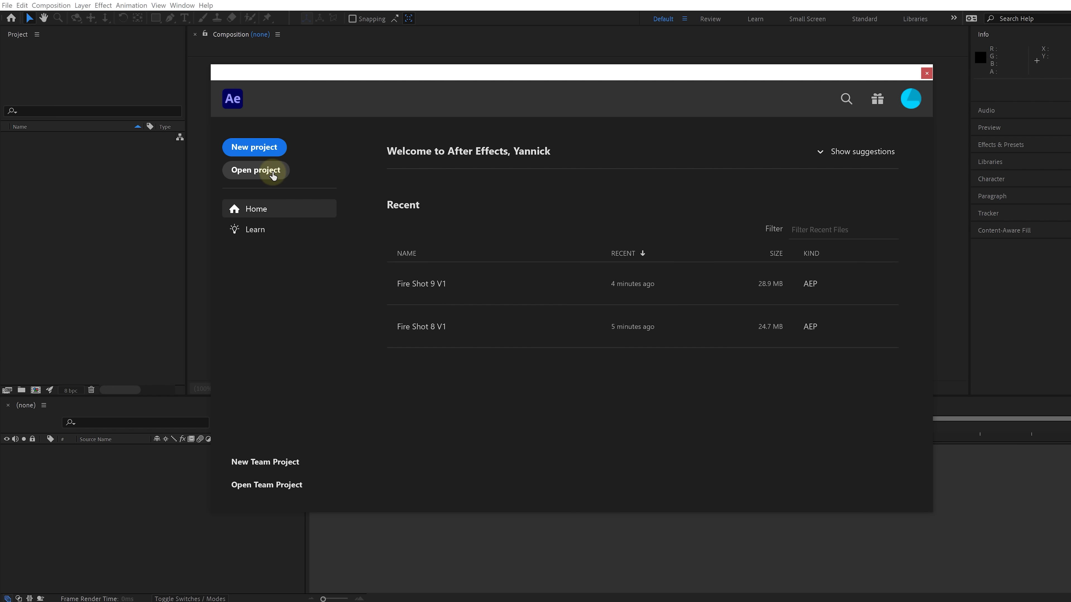
Show the Learn section on the start screen and scroll down through its tutorials.
{"action": "left_click", "coordinate": [264, 230]}
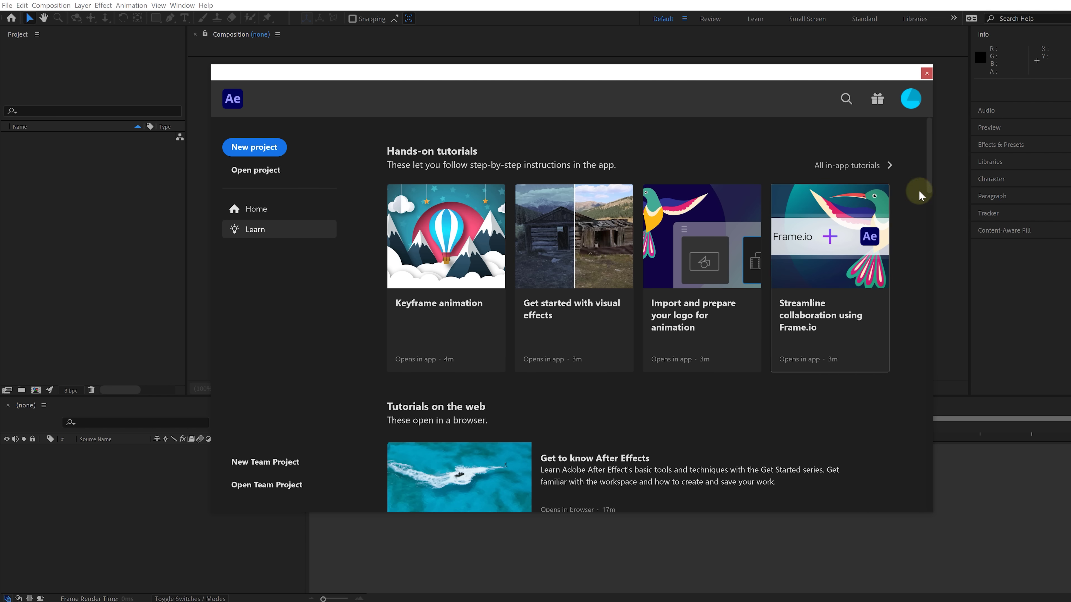
{"action": "left_click_drag", "start_coordinate": [928, 190], "coordinate": [921, 450]}
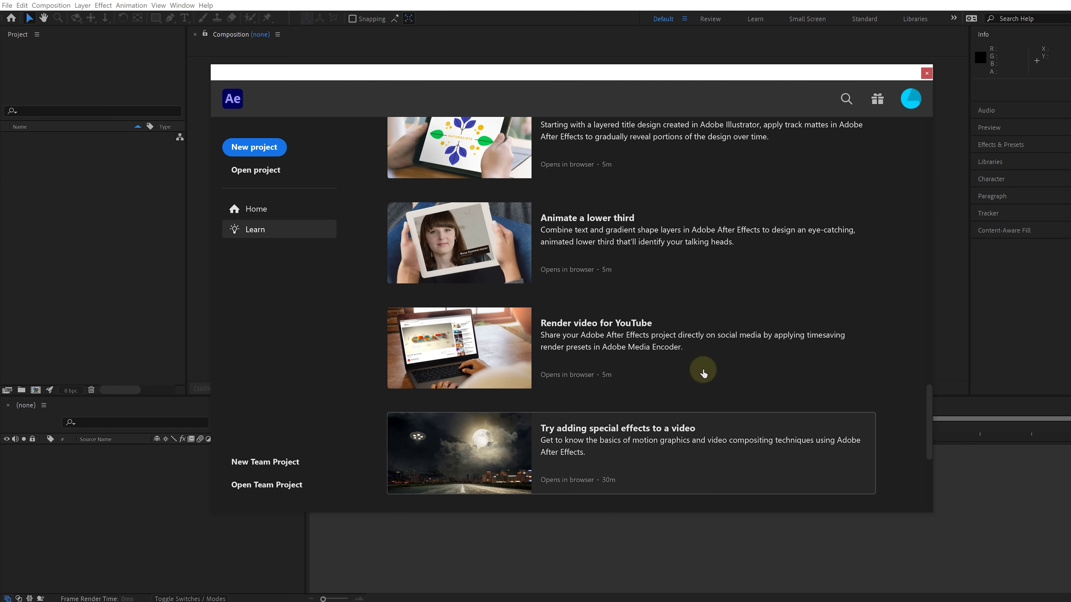
Create a new project and save it on the Desktop as 'After Effects in 15 Min'.
{"action": "left_click", "coordinate": [276, 150]}
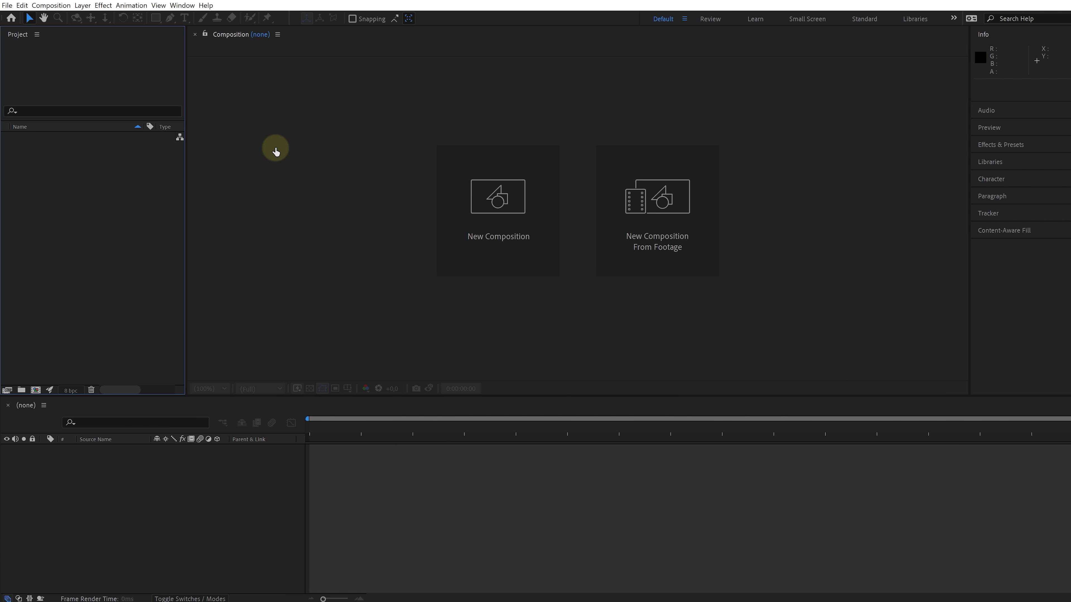
{"action": "left_click", "coordinate": [6, 5]}
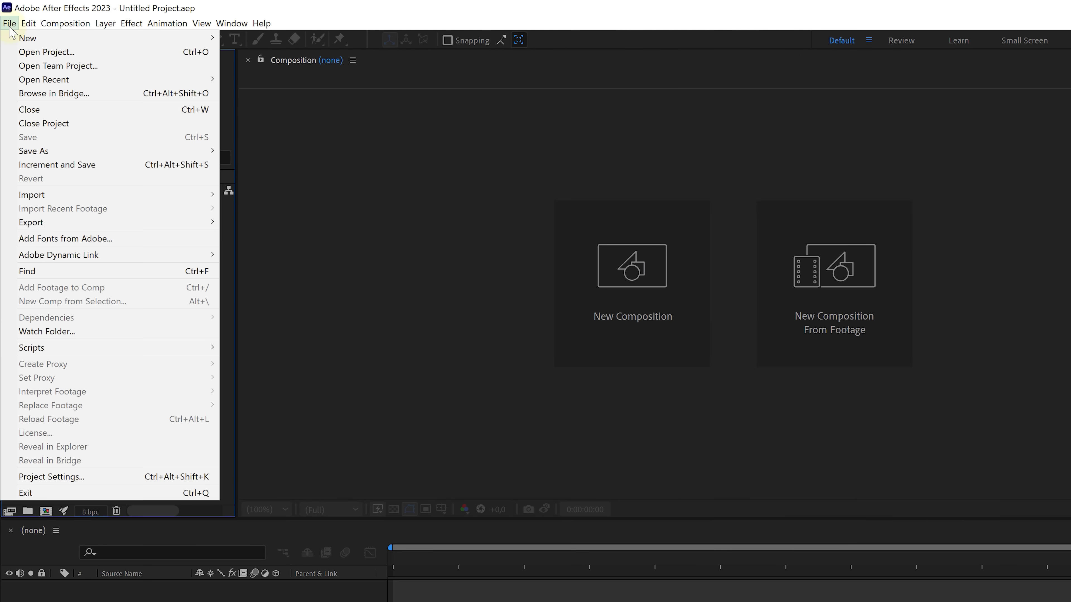
{"action": "mouse_move", "coordinate": [44, 43]}
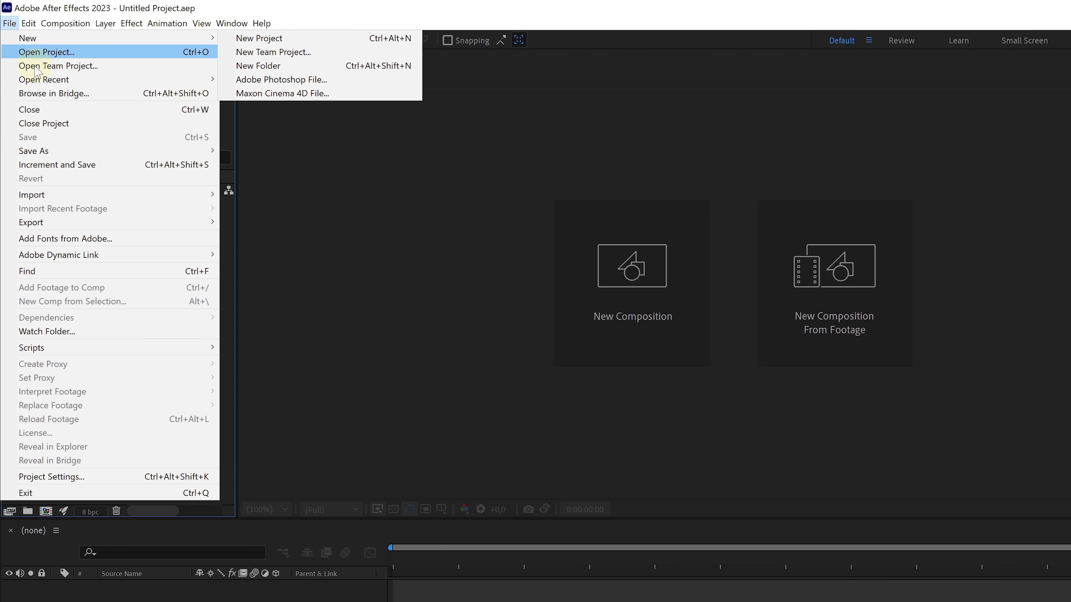
{"action": "mouse_move", "coordinate": [175, 156]}
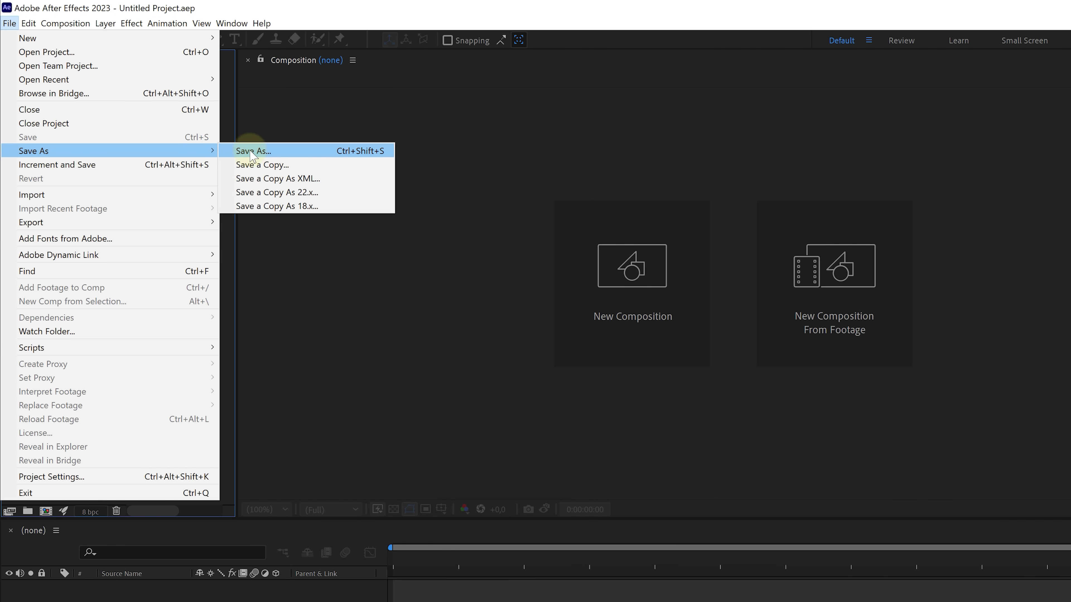
{"action": "left_click", "coordinate": [257, 156]}
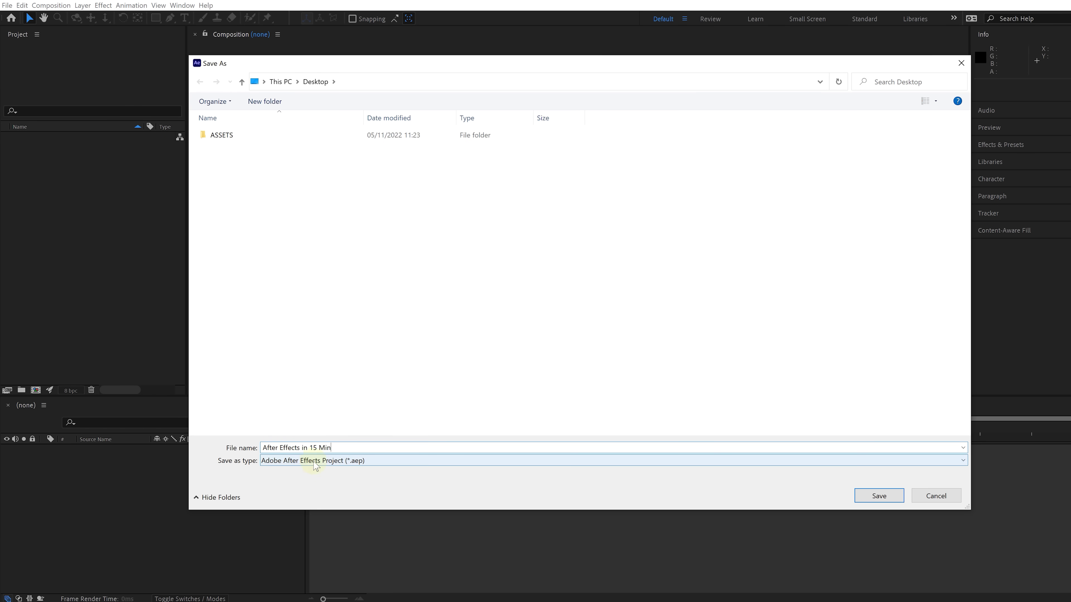
{"action": "left_click", "coordinate": [881, 496]}
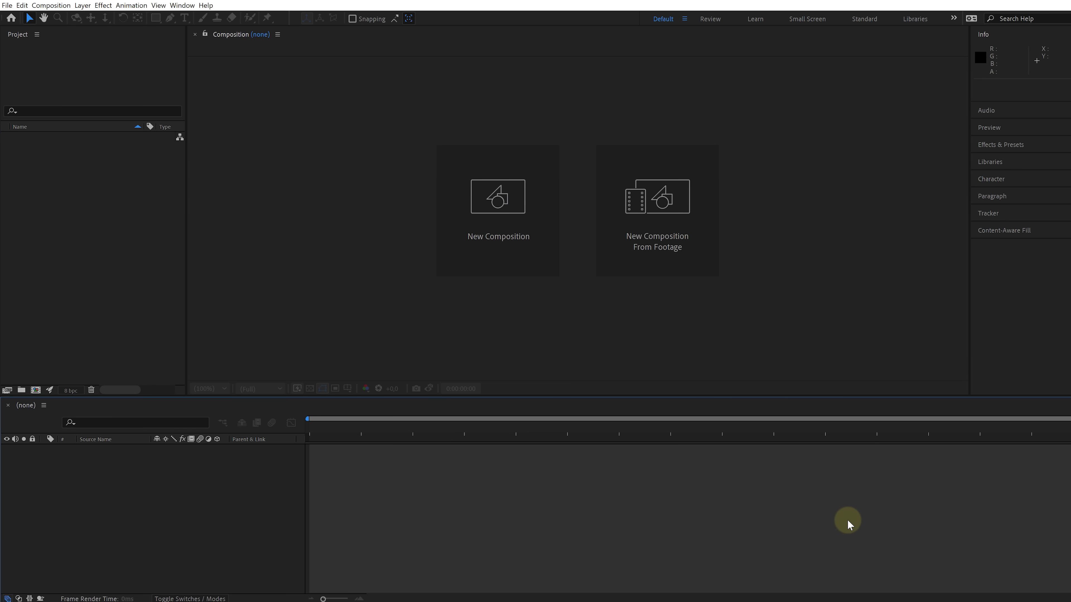
{"action": "left_click", "coordinate": [837, 232]}
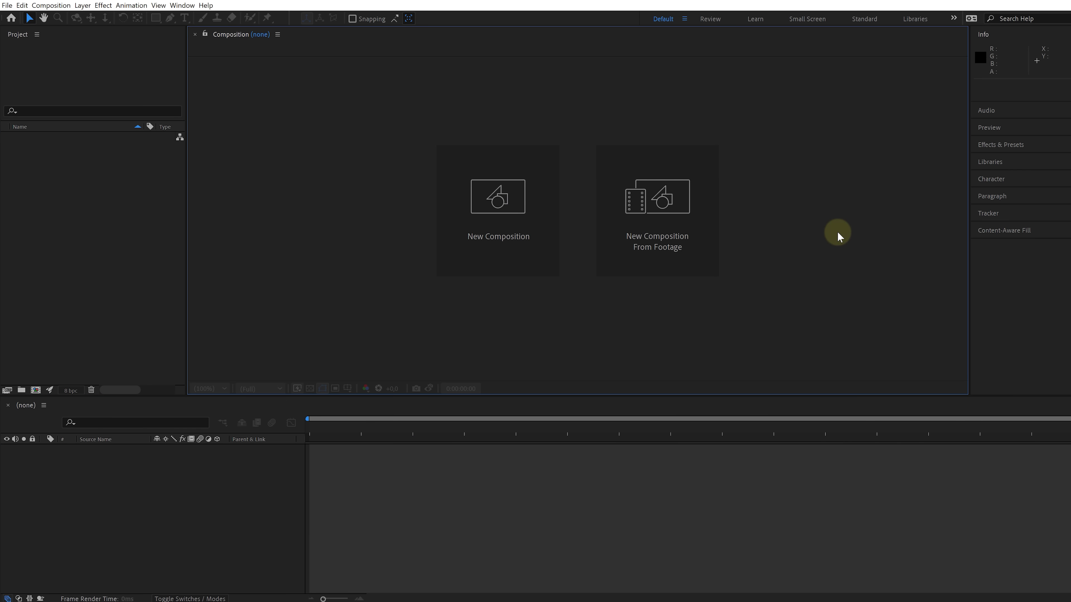
{"action": "left_click", "coordinate": [112, 186]}
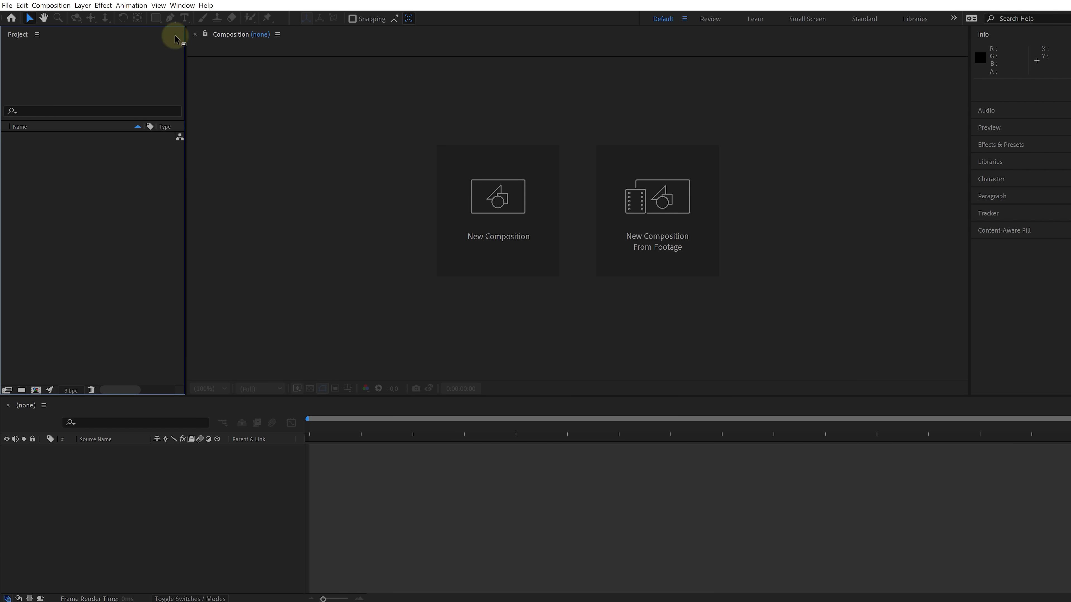
{"action": "left_click", "coordinate": [183, 6]}
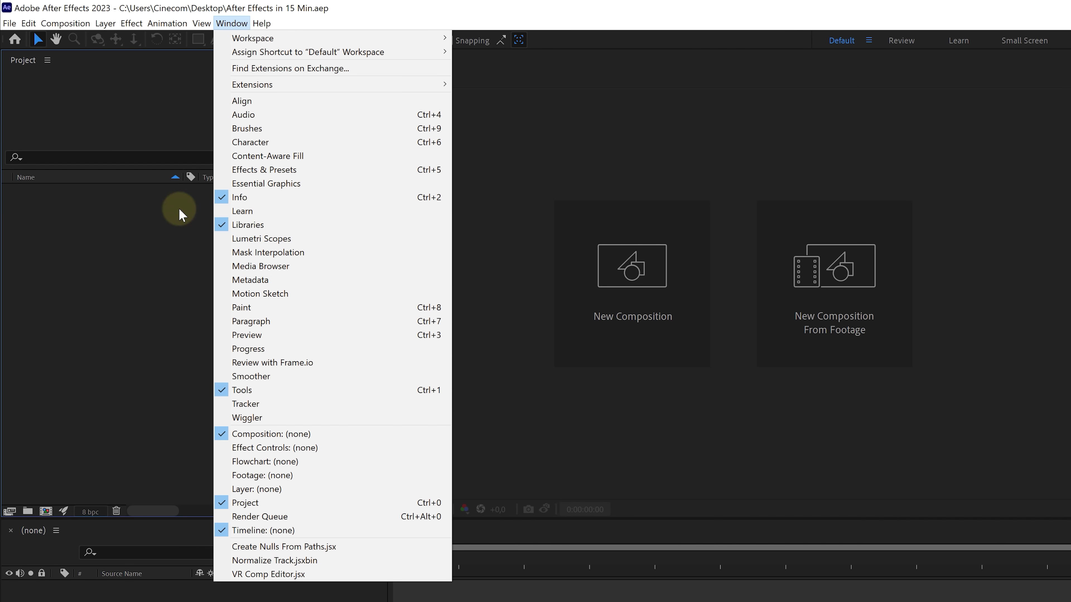
{"action": "left_click", "coordinate": [144, 237]}
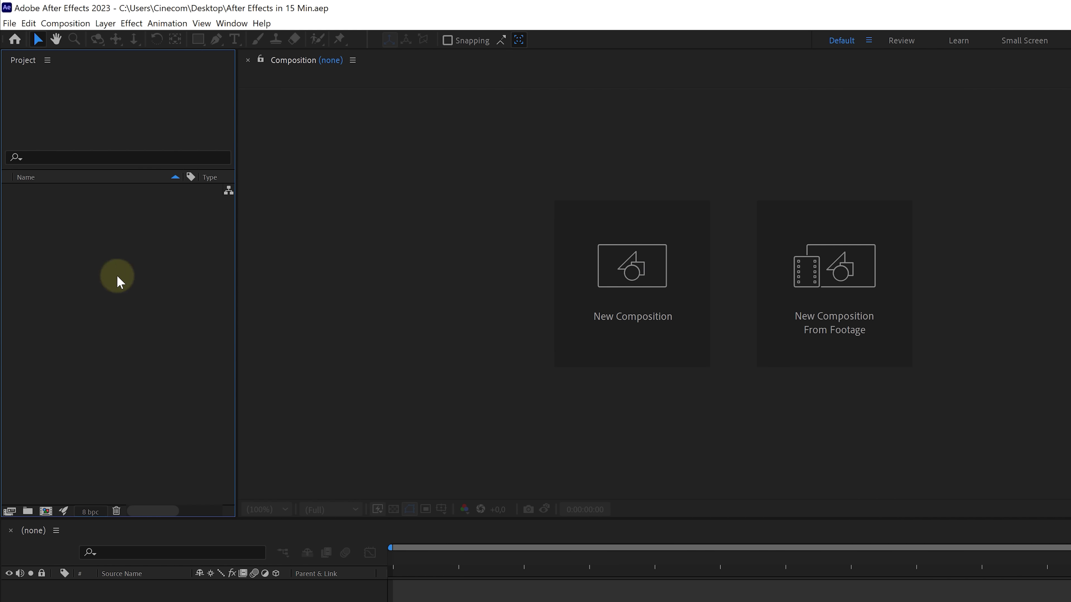
Import Standing on a Cliff.mov from the Desktop ASSETS folder into the Project panel.
{"action": "double_click", "coordinate": [99, 242]}
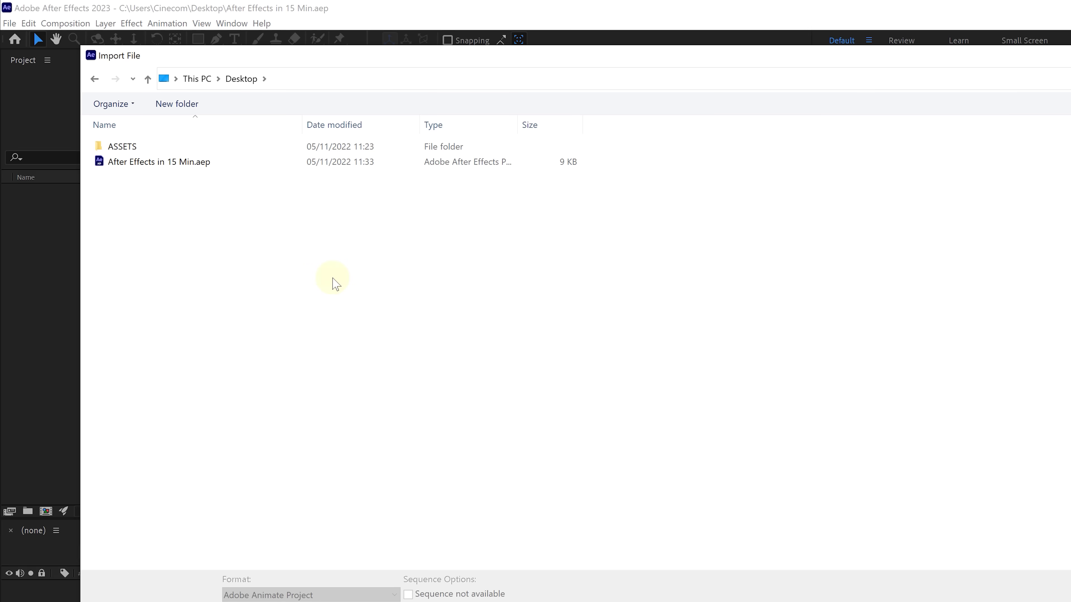
{"action": "double_click", "coordinate": [122, 146]}
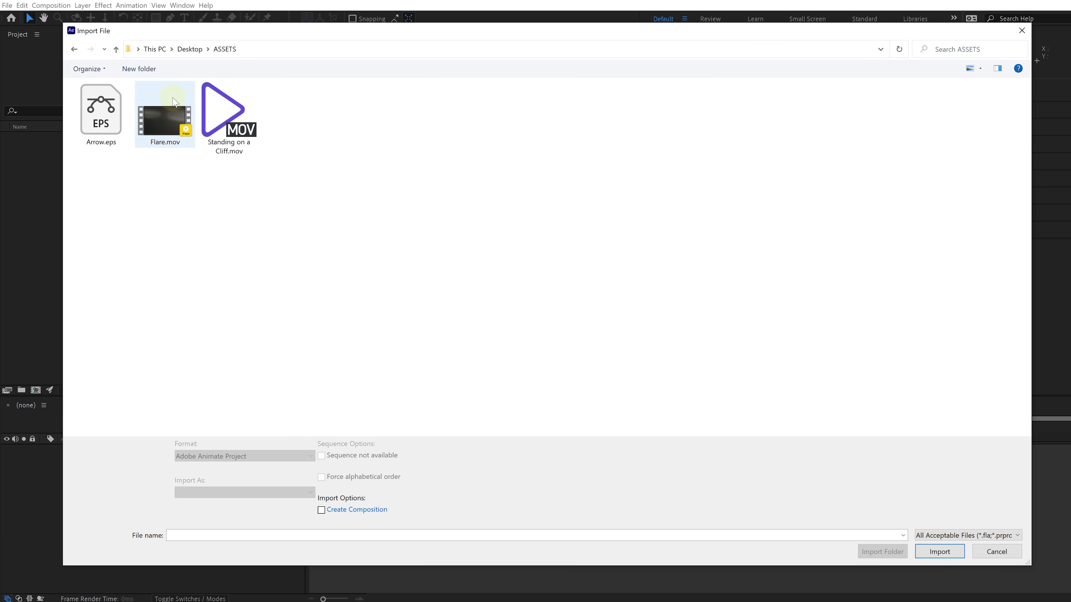
{"action": "key", "text": "Escape"}
{"action": "left_click", "coordinate": [71, 591]}
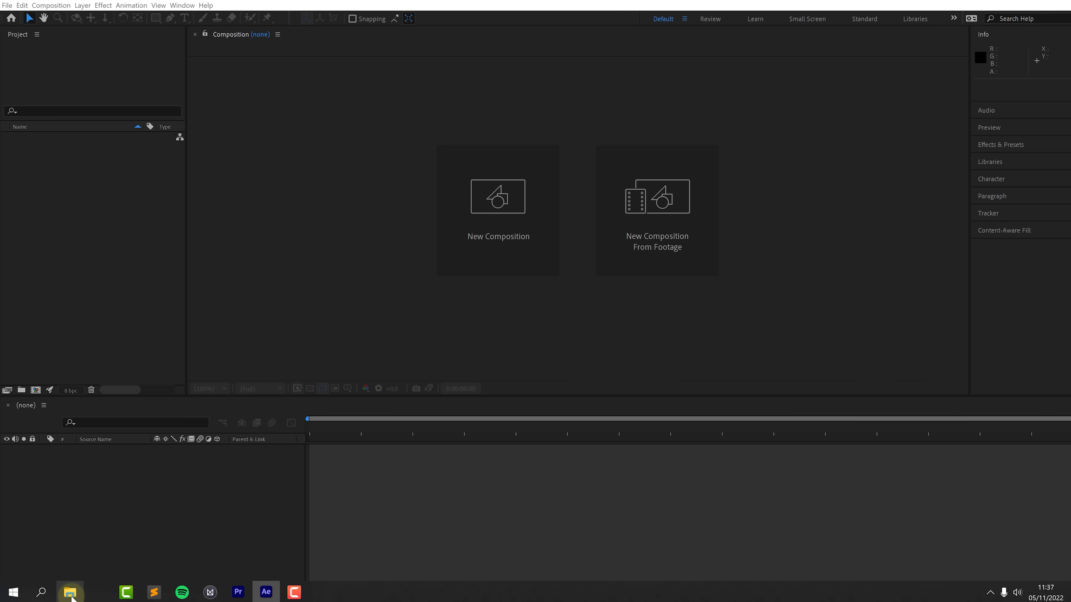
{"action": "double_click", "coordinate": [415, 166]}
{"action": "left_click_drag", "start_coordinate": [475, 173], "coordinate": [83, 186]}
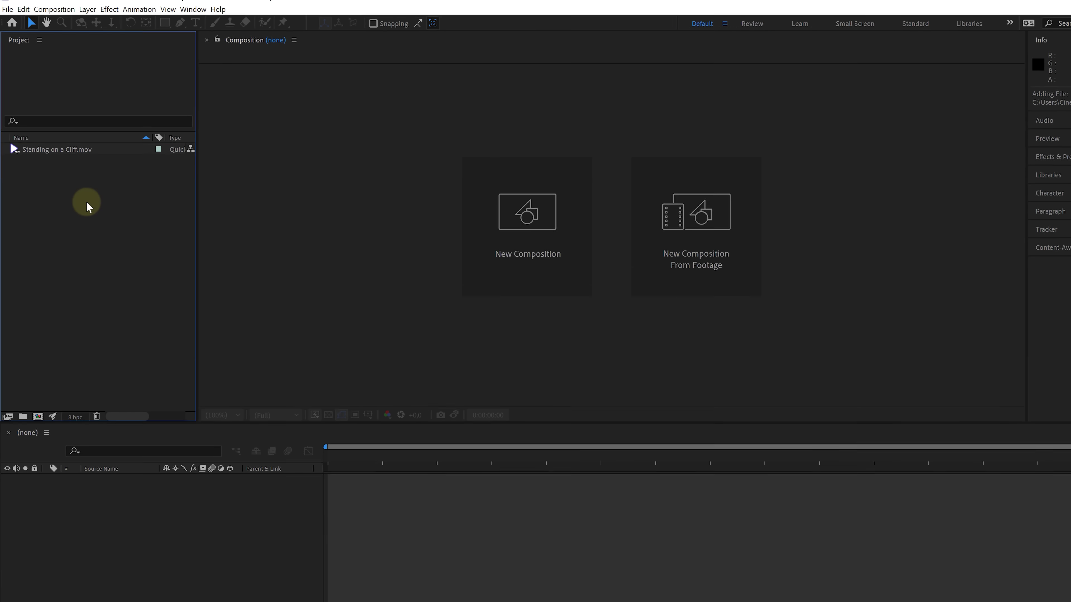
Create a new project folder holding the cliff clip and start renaming it Rushes.
{"action": "left_click", "coordinate": [21, 390]}
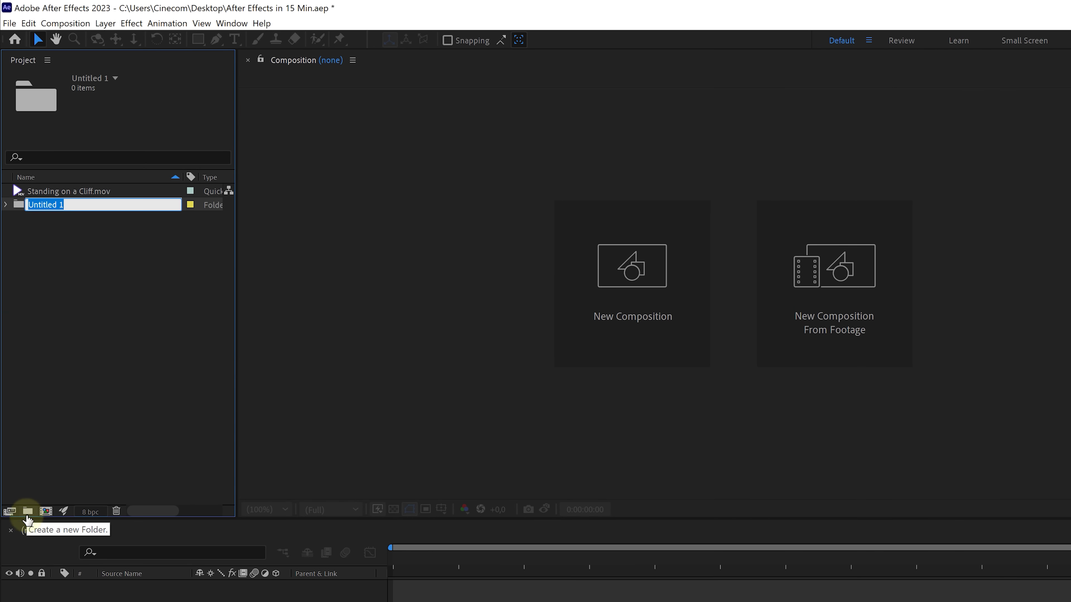
{"action": "left_click_drag", "start_coordinate": [96, 195], "coordinate": [98, 207]}
{"action": "left_click", "coordinate": [93, 197]}
{"action": "key", "text": "Return"}
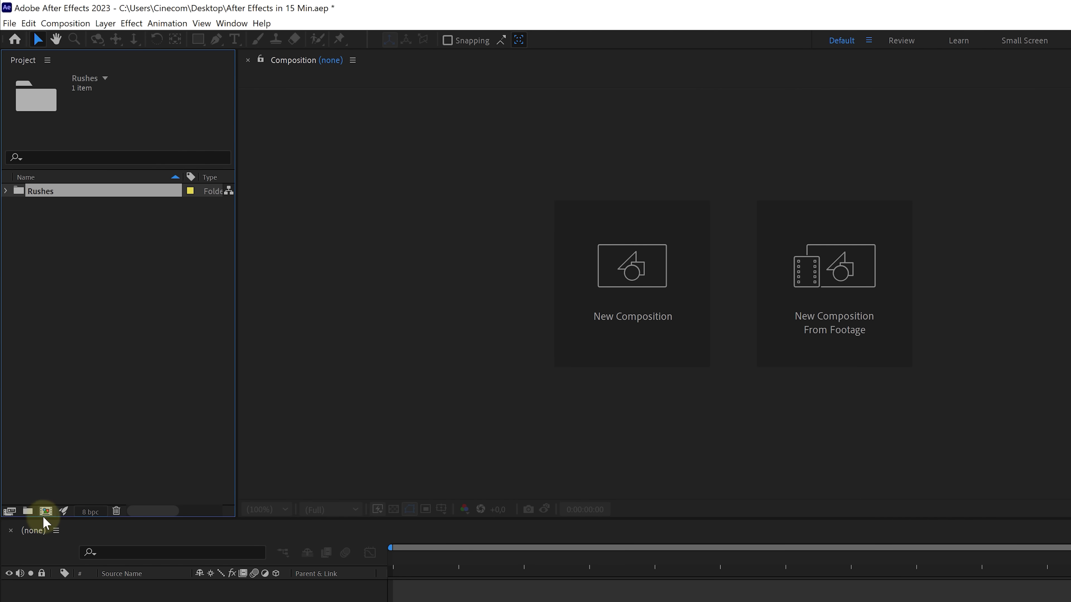
Create a composition 3840 wide at 30 fps with a 0:00:07:00 duration.
{"action": "left_click", "coordinate": [46, 512]}
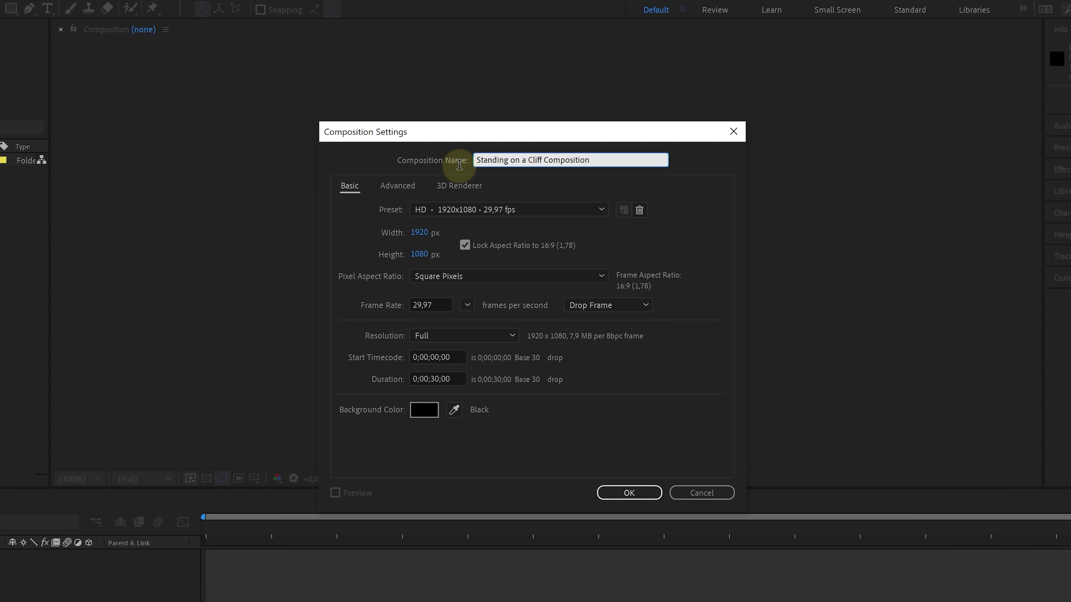
{"action": "left_click", "coordinate": [419, 232]}
{"action": "type", "text": "3840"}
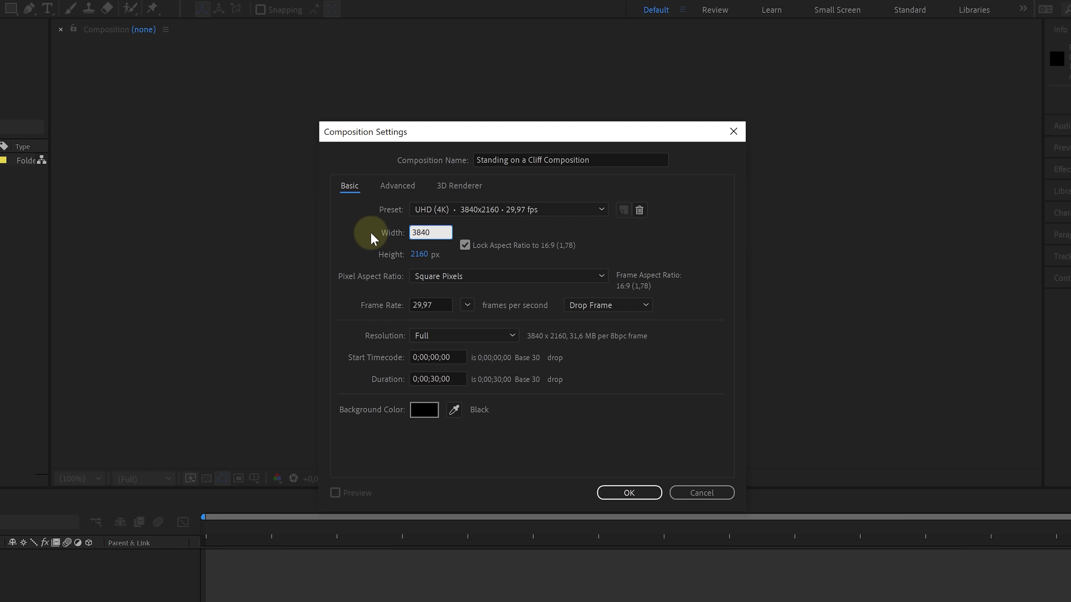
{"action": "left_click", "coordinate": [426, 304]}
{"action": "left_click", "coordinate": [392, 305]}
{"action": "left_click", "coordinate": [438, 379]}
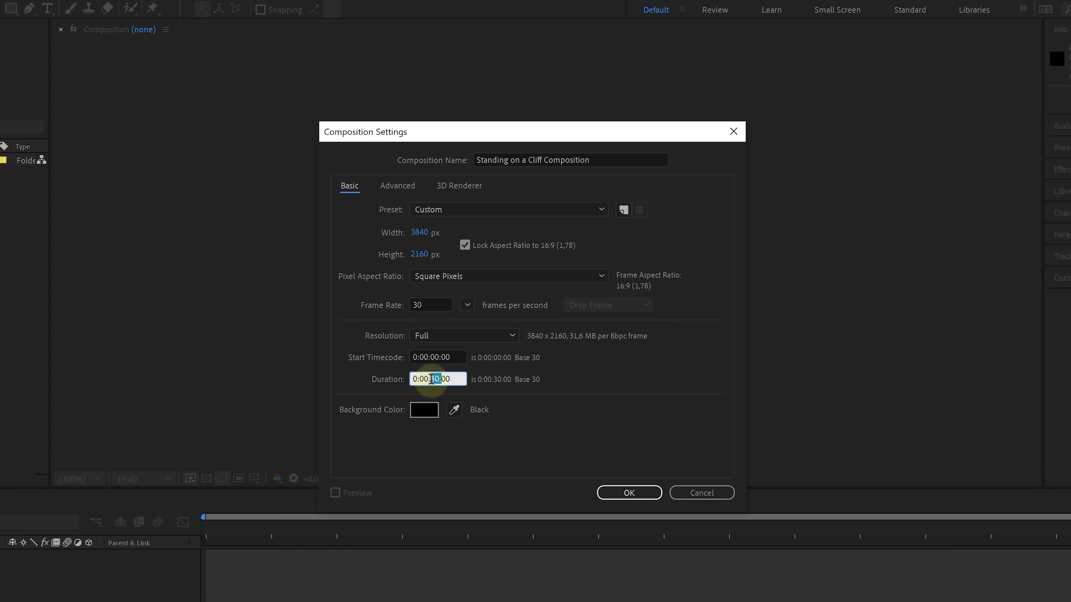
{"action": "type", "text": "07"}
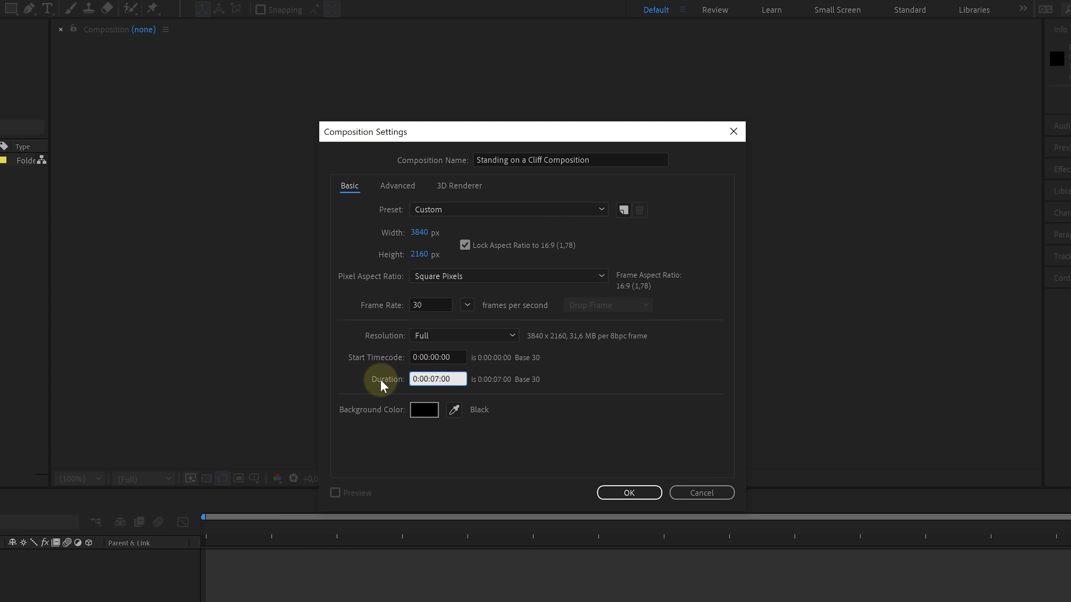
{"action": "left_click", "coordinate": [630, 492]}
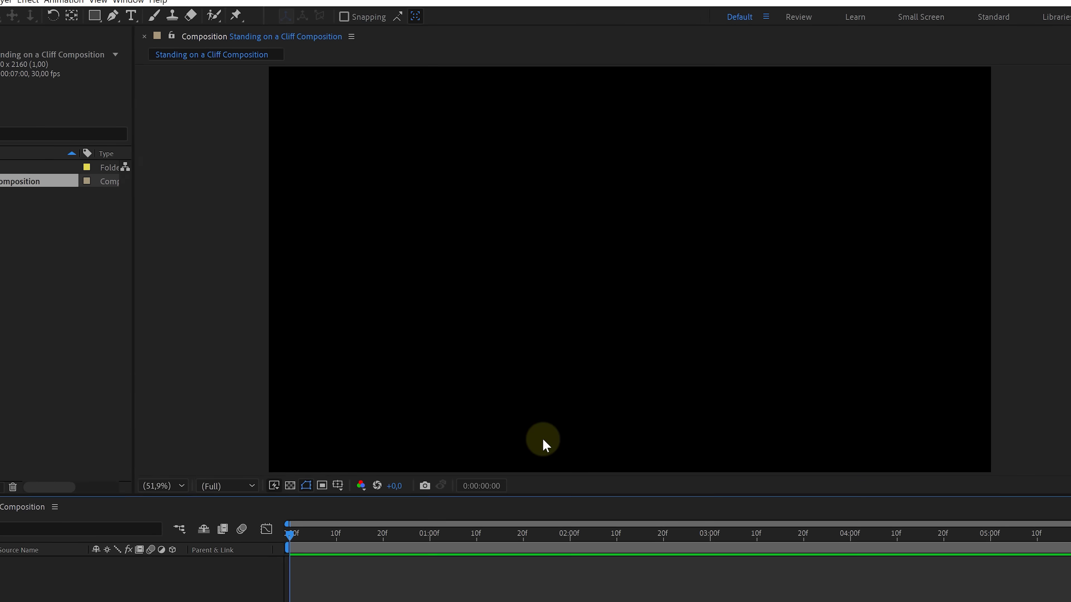
Reopen the cliff composition's settings and edit its duration again.
{"action": "right_click", "coordinate": [91, 190]}
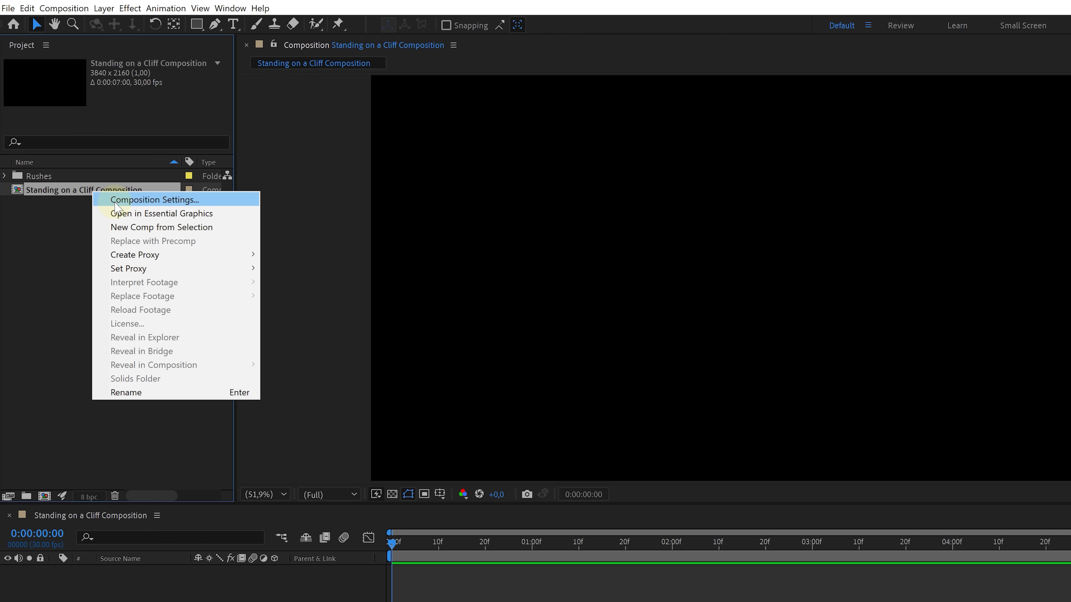
{"action": "left_click", "coordinate": [116, 201]}
{"action": "left_click", "coordinate": [622, 394]}
{"action": "key", "text": "BackSpace"}
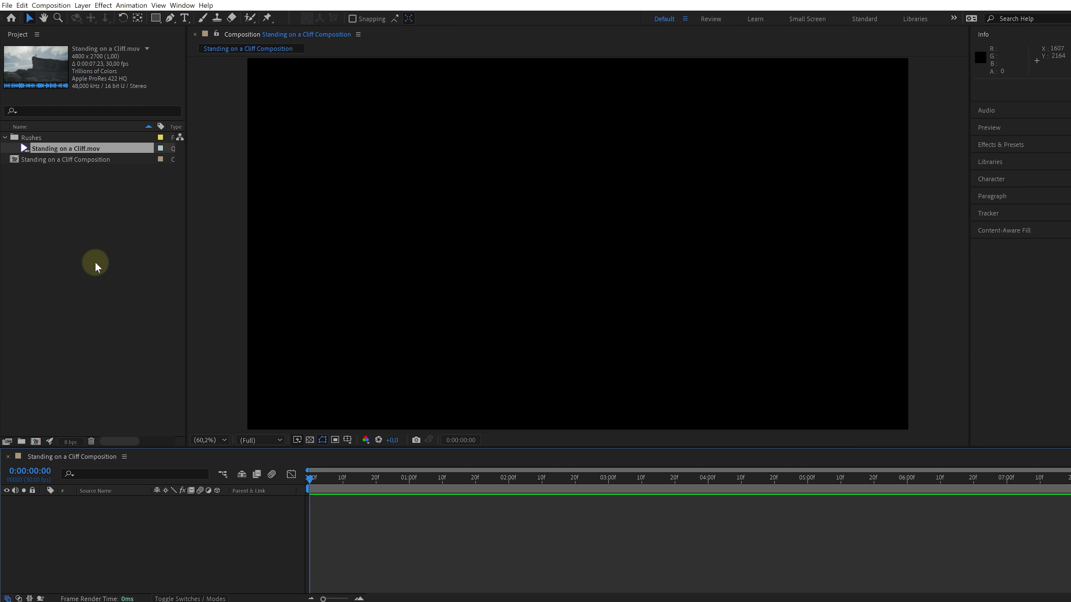
Add Standing on a Cliff.mov to the timeline as the first layer and preview it.
{"action": "left_click_drag", "start_coordinate": [88, 156], "coordinate": [106, 515]}
{"action": "left_click", "coordinate": [106, 515]}
{"action": "key", "text": "space"}
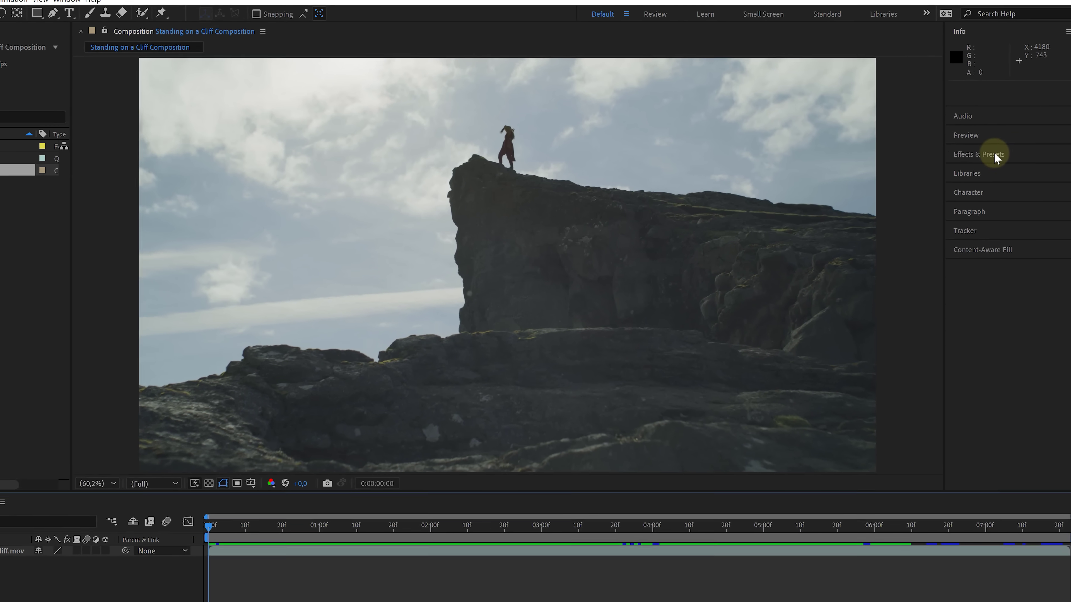
{"action": "left_click", "coordinate": [1000, 145]}
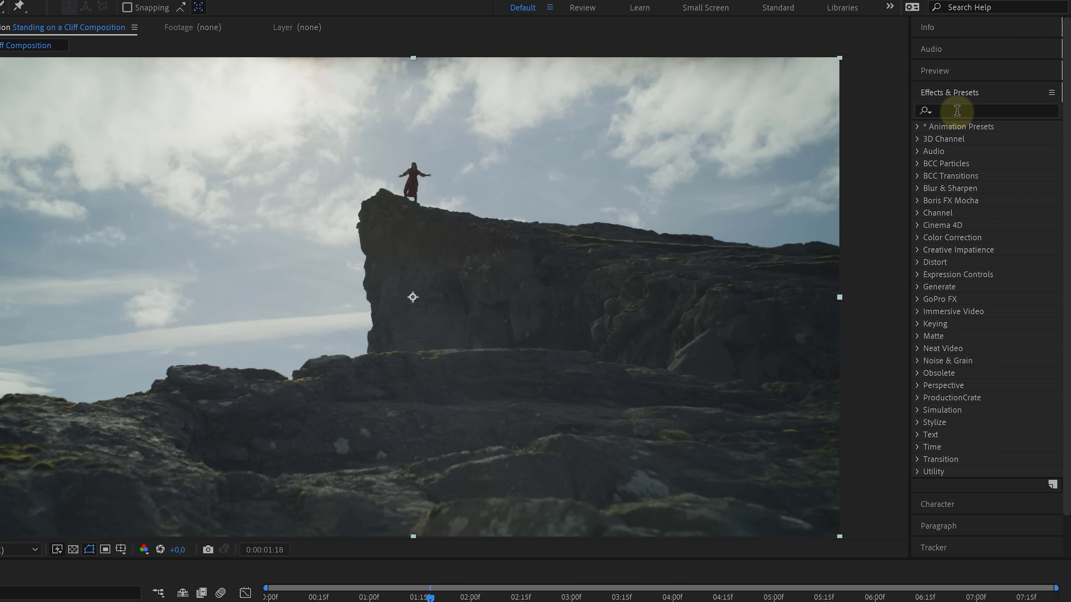
{"action": "left_click", "coordinate": [956, 110]}
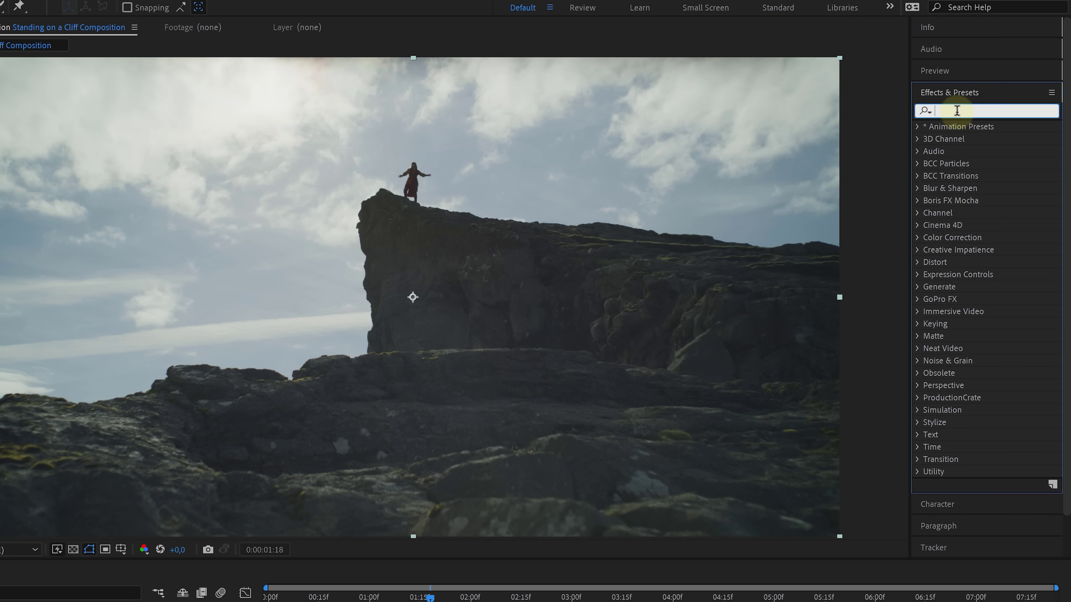
{"action": "type", "text": "mercury"}
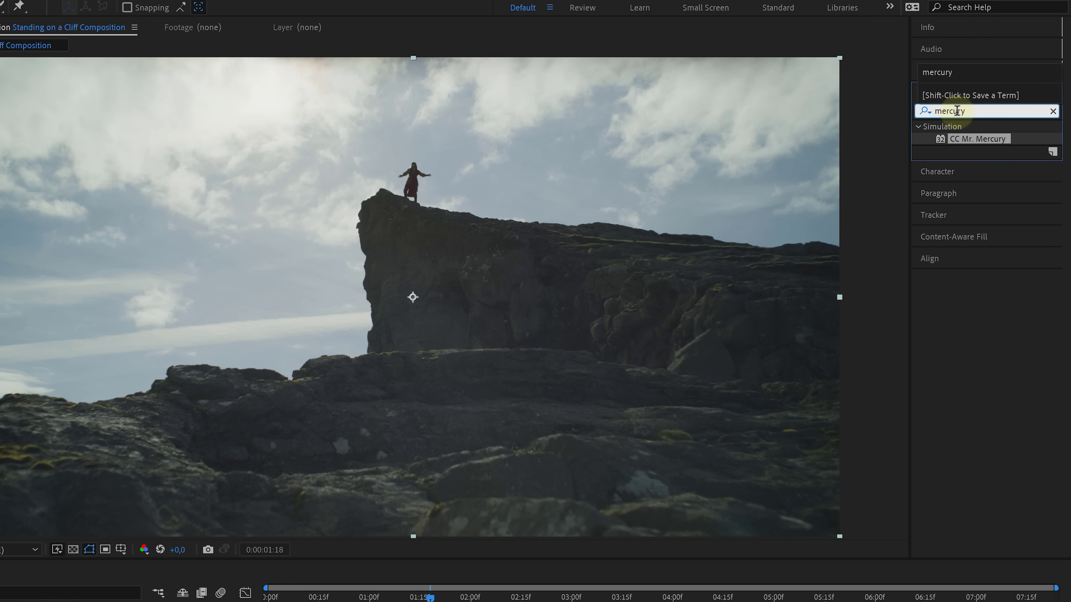
{"action": "left_click_drag", "start_coordinate": [995, 142], "coordinate": [447, 201]}
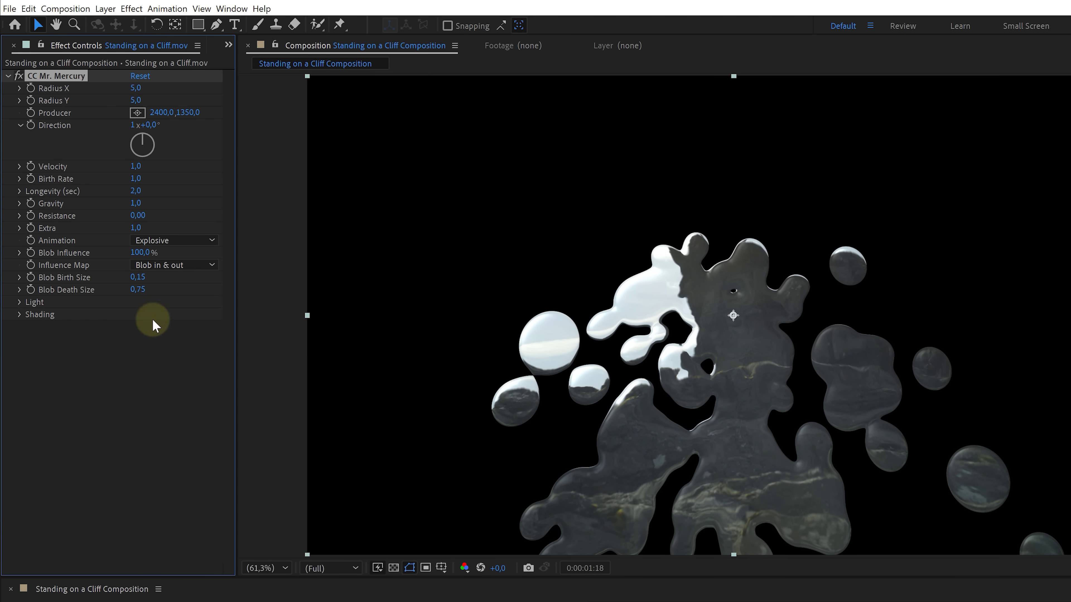
{"action": "left_click_drag", "start_coordinate": [134, 87], "coordinate": [190, 88]}
{"action": "left_click", "coordinate": [18, 76]}
{"action": "left_click", "coordinate": [18, 76]}
{"action": "key", "text": "Delete"}
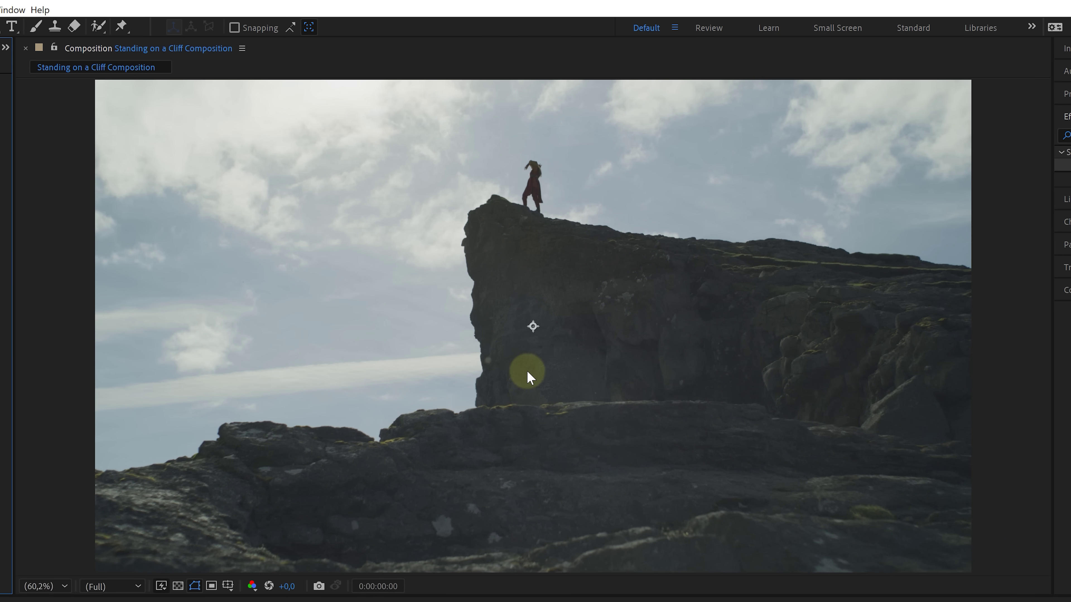
Zoom and pan around the cliff in the viewer, then widen the Effects panel.
{"action": "scroll", "coordinate": [527, 370], "scroll_direction": "up", "scroll_amount": 4}
{"action": "scroll", "coordinate": [541, 370], "scroll_direction": "down", "scroll_amount": 2}
{"action": "scroll", "coordinate": [541, 371], "scroll_direction": "up", "scroll_amount": 1}
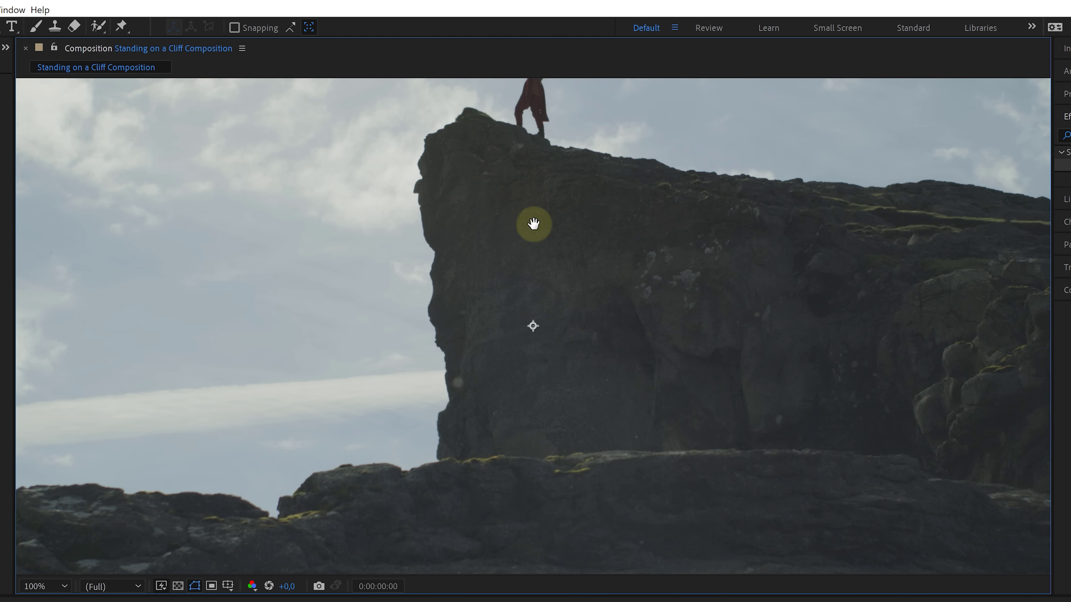
{"action": "left_click_drag", "start_coordinate": [530, 234], "coordinate": [574, 282]}
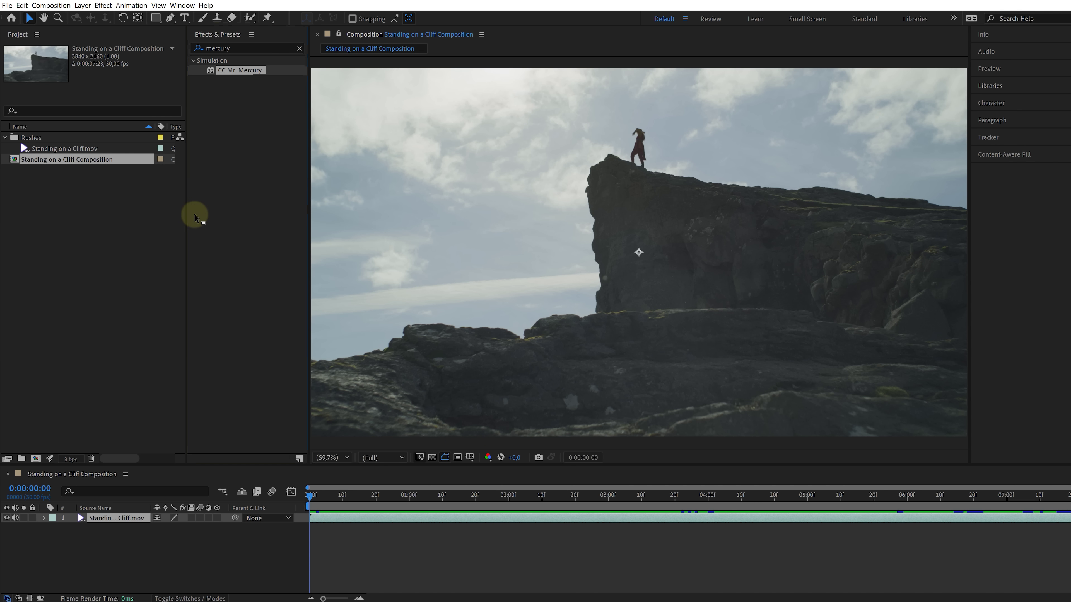
{"action": "left_click_drag", "start_coordinate": [308, 165], "coordinate": [390, 162]}
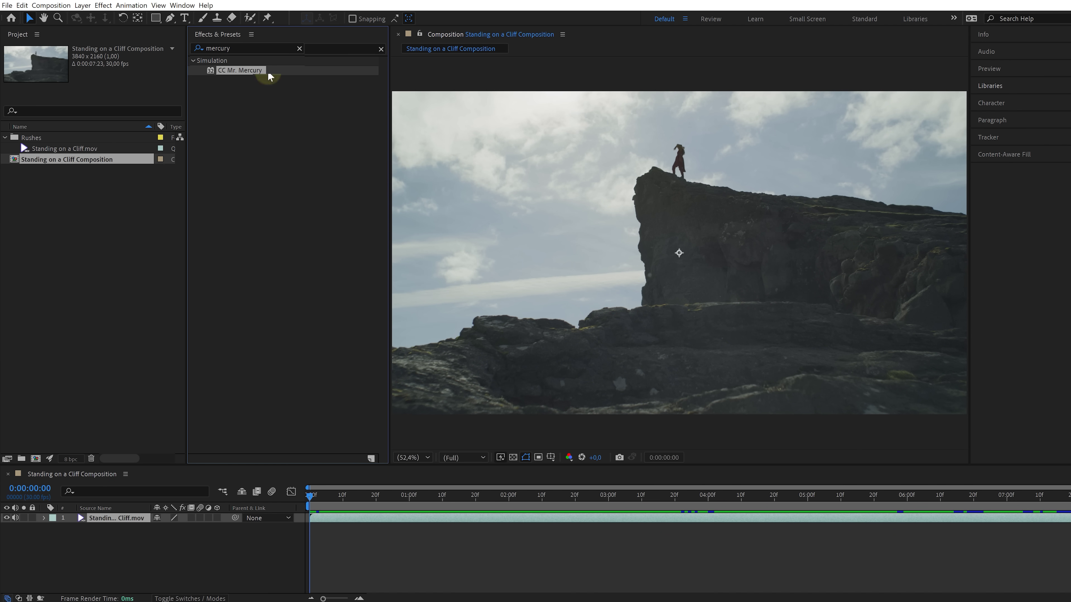
Reset the Default workspace to its saved layout.
{"action": "left_click", "coordinate": [192, 6]}
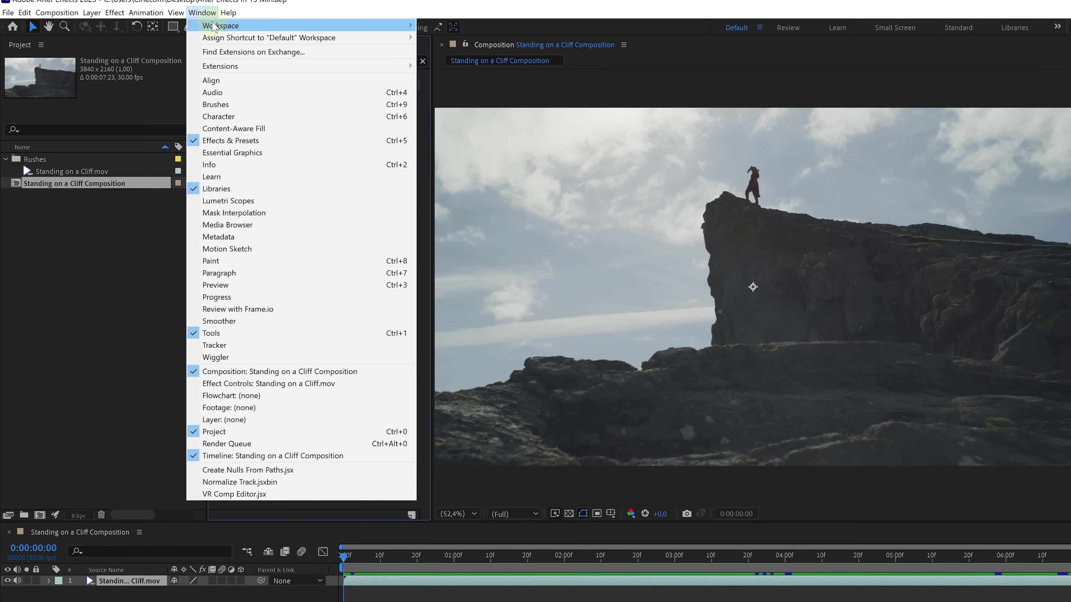
{"action": "mouse_move", "coordinate": [211, 20]}
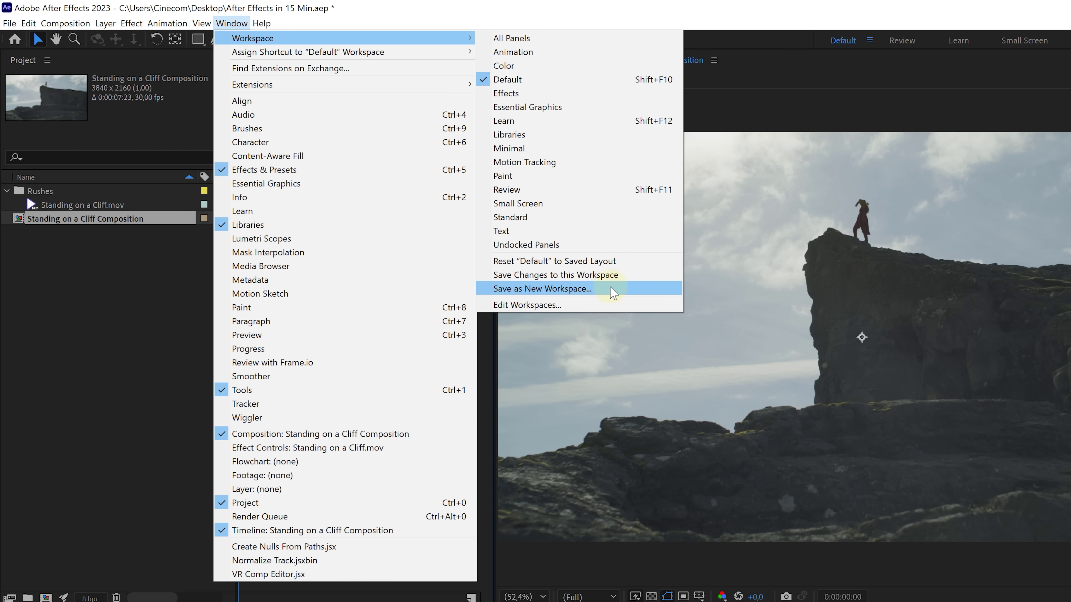
{"action": "left_click", "coordinate": [605, 266]}
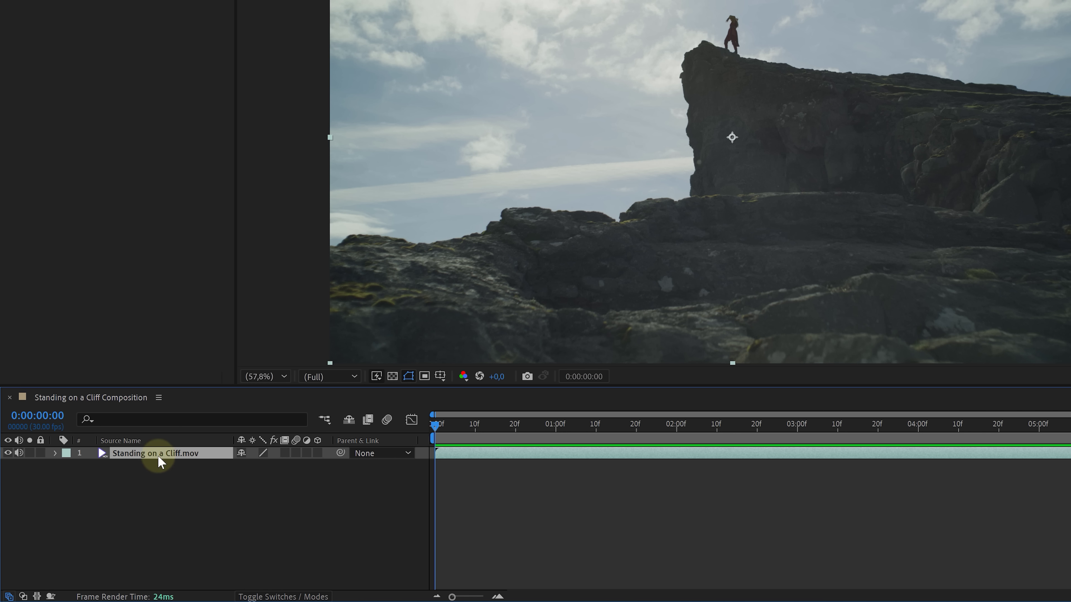
Expand the cliff layer's Transform properties and move and scale the footage in the viewer.
{"action": "left_click", "coordinate": [8, 453]}
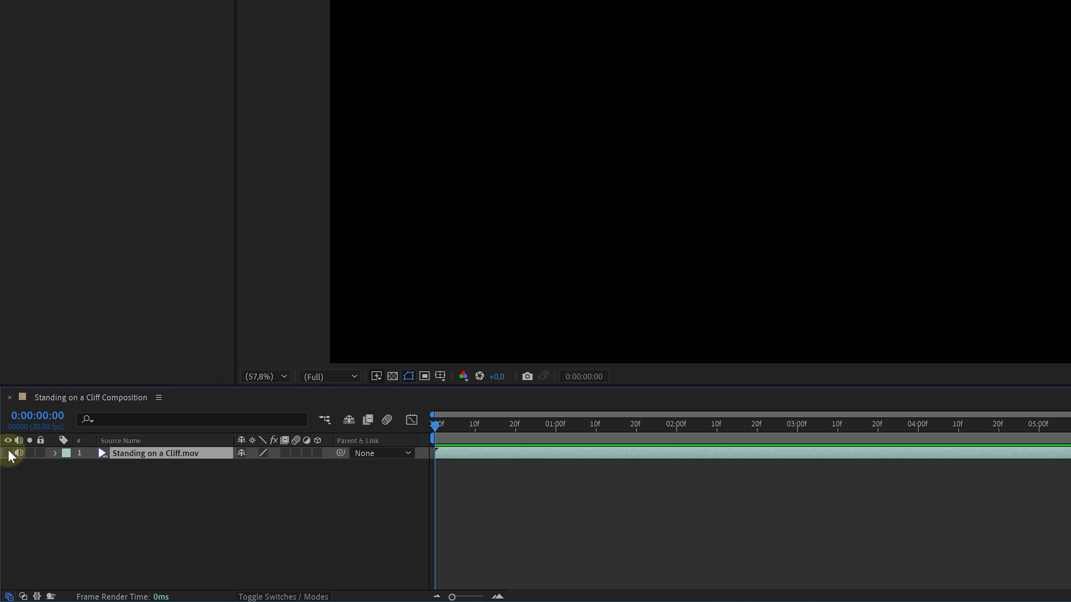
{"action": "left_click", "coordinate": [8, 453]}
{"action": "left_click", "coordinate": [56, 453]}
{"action": "left_click", "coordinate": [68, 466]}
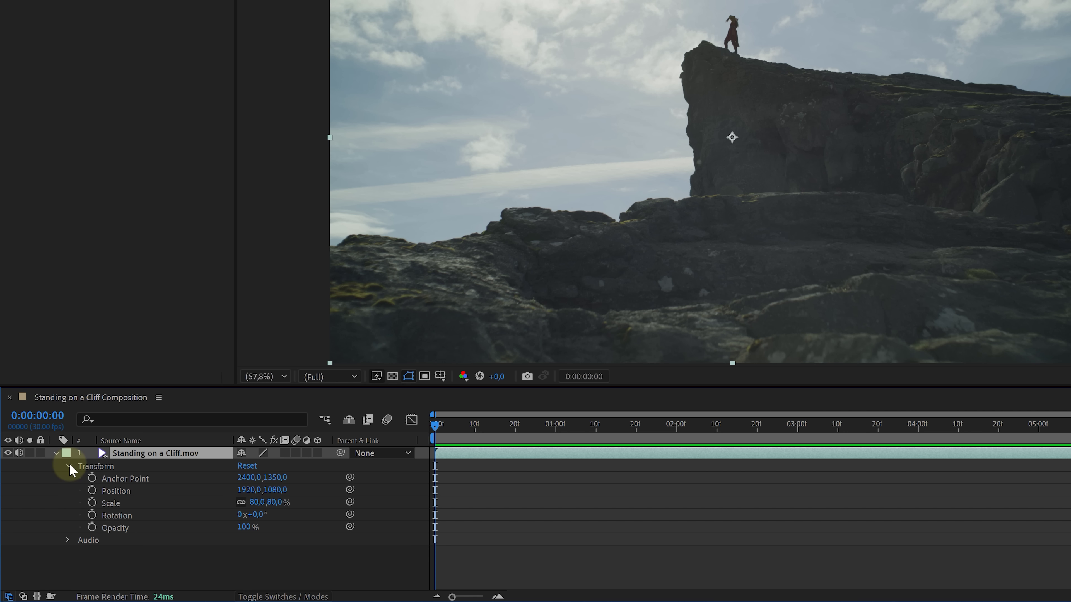
{"action": "left_click", "coordinate": [113, 490]}
{"action": "left_click", "coordinate": [125, 504]}
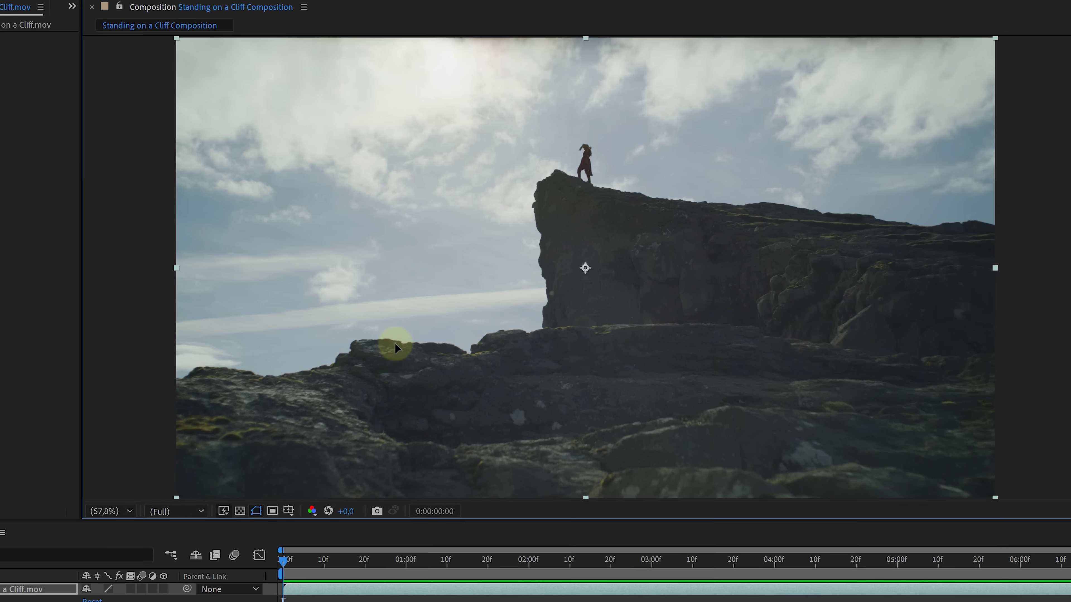
{"action": "left_click_drag", "start_coordinate": [556, 209], "coordinate": [543, 229]}
{"action": "left_click_drag", "start_coordinate": [341, 406], "coordinate": [297, 409]}
{"action": "mouse_move", "coordinate": [922, 101]}
{"action": "left_mouse_down"}
{"action": "mouse_move", "coordinate": [817, 174]}
{"action": "mouse_move", "coordinate": [911, 114]}
{"action": "left_mouse_up"}
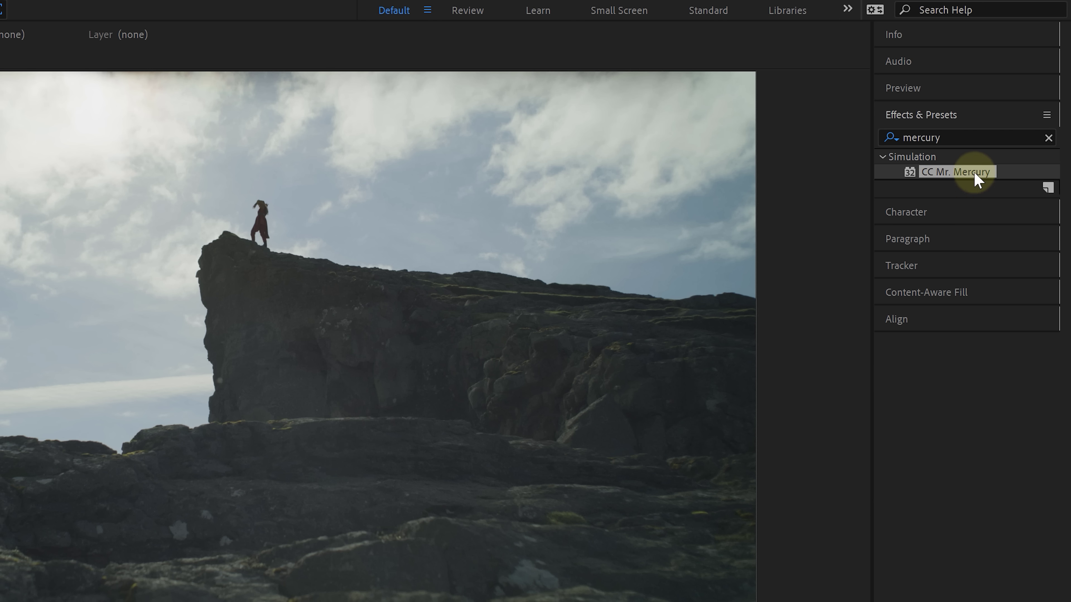
Apply CC Mr. Mercury to the cliff layer and reveal its settings.
{"action": "left_click_drag", "start_coordinate": [975, 179], "coordinate": [228, 432]}
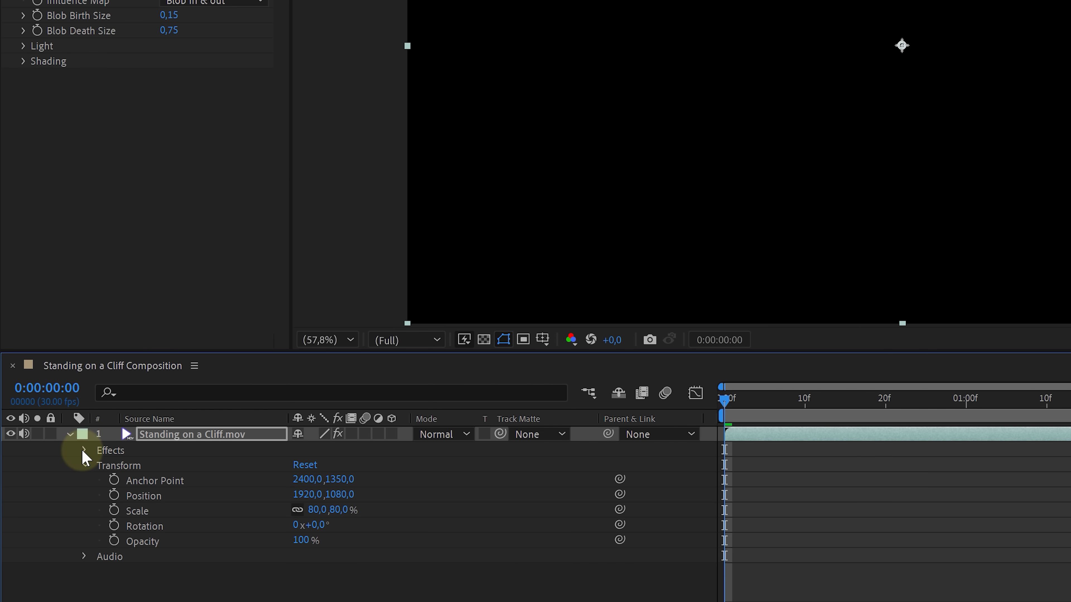
{"action": "left_click", "coordinate": [86, 450]}
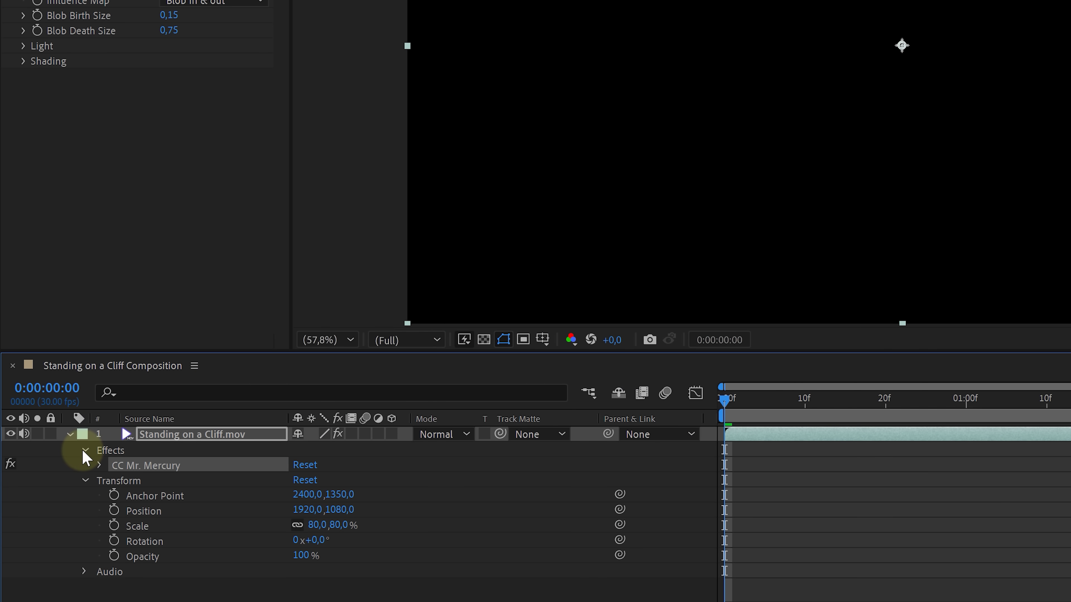
{"action": "left_click", "coordinate": [97, 466]}
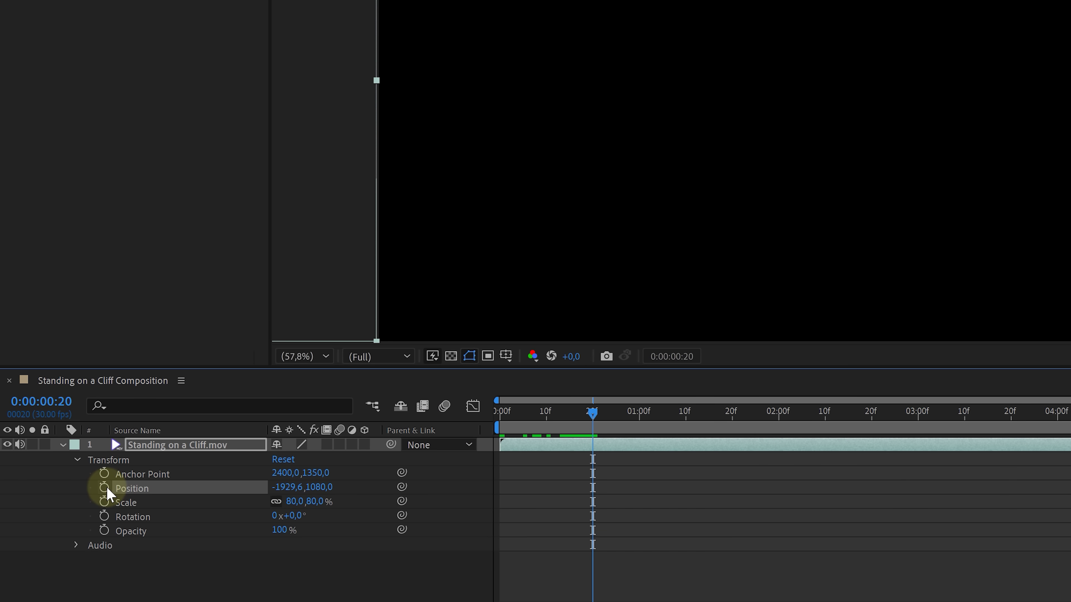
Keyframe Position and, at two seconds, move the footage off the right edge to X 5763.8.
{"action": "left_click", "coordinate": [107, 487]}
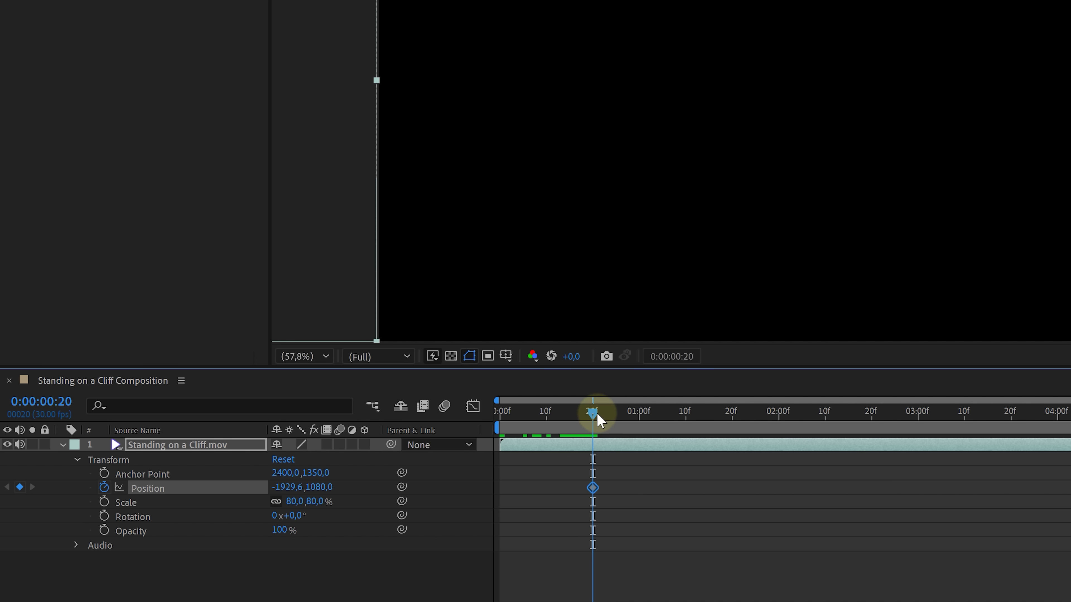
{"action": "left_click_drag", "start_coordinate": [594, 411], "coordinate": [767, 418]}
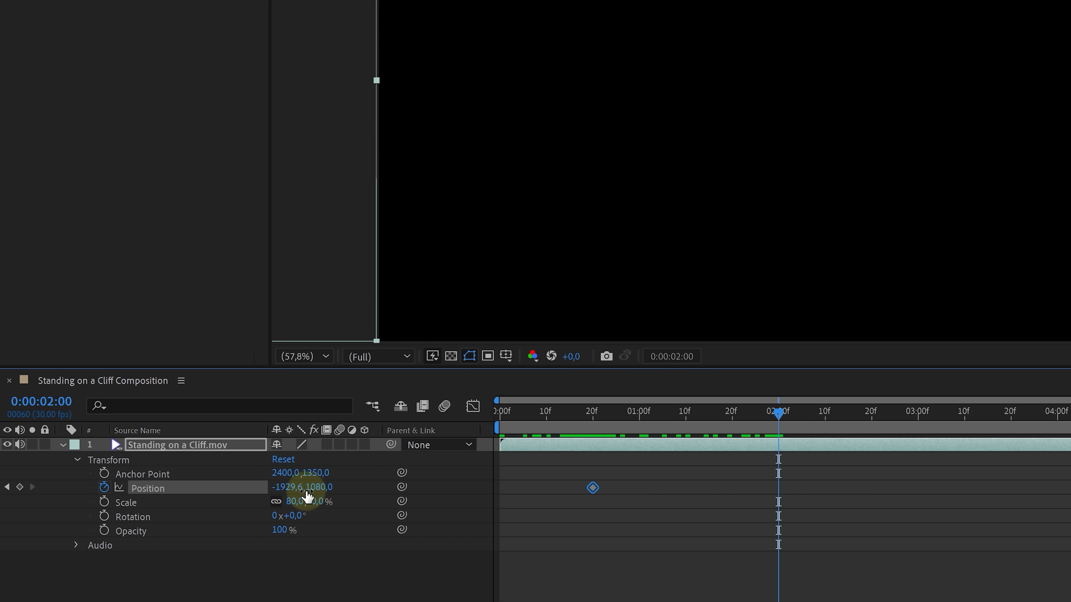
{"action": "left_click_drag", "start_coordinate": [302, 488], "coordinate": [561, 485]}
{"action": "left_click_drag", "start_coordinate": [481, 181], "coordinate": [793, 177]}
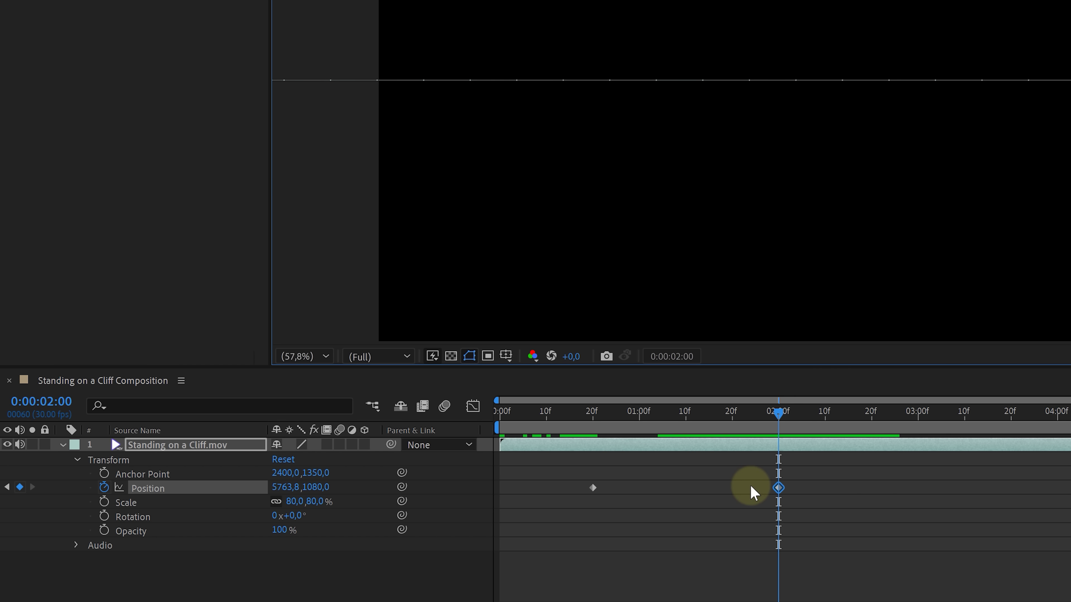
{"action": "left_click_drag", "start_coordinate": [499, 411], "coordinate": [717, 412]}
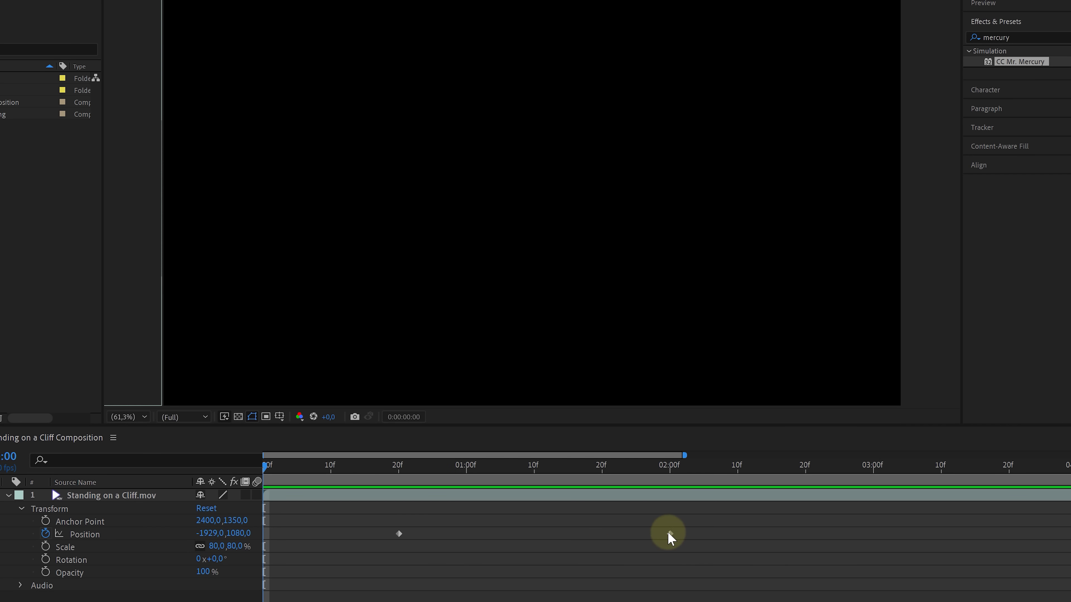
Move the two Position keyframes closer together within the first second and preview the faster slide.
{"action": "left_click_drag", "start_coordinate": [670, 534], "coordinate": [1068, 540]}
{"action": "left_click_drag", "start_coordinate": [399, 534], "coordinate": [278, 544]}
{"action": "left_click", "coordinate": [291, 571]}
{"action": "key", "text": "space"}
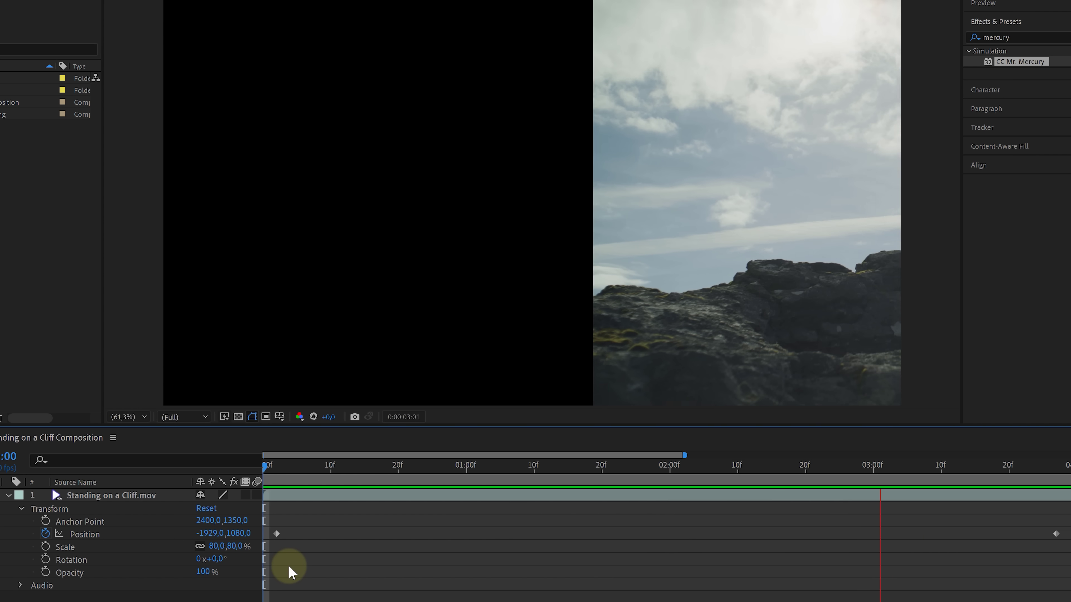
{"action": "left_click_drag", "start_coordinate": [276, 534], "coordinate": [324, 534]}
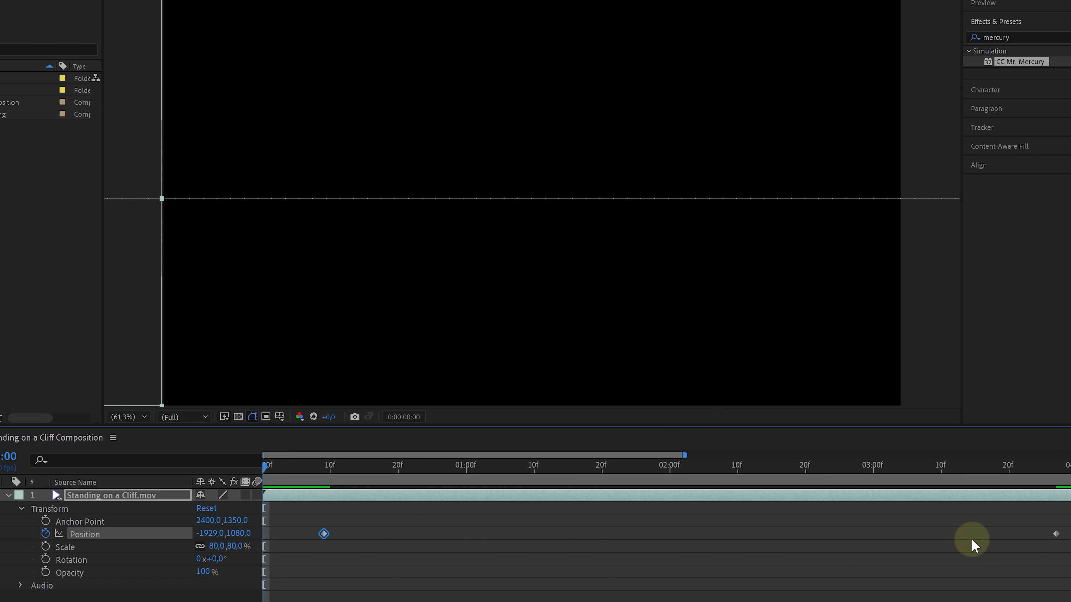
{"action": "left_click", "coordinate": [1056, 534]}
{"action": "left_click_drag", "start_coordinate": [1001, 541], "coordinate": [461, 532]}
{"action": "key", "text": "space"}
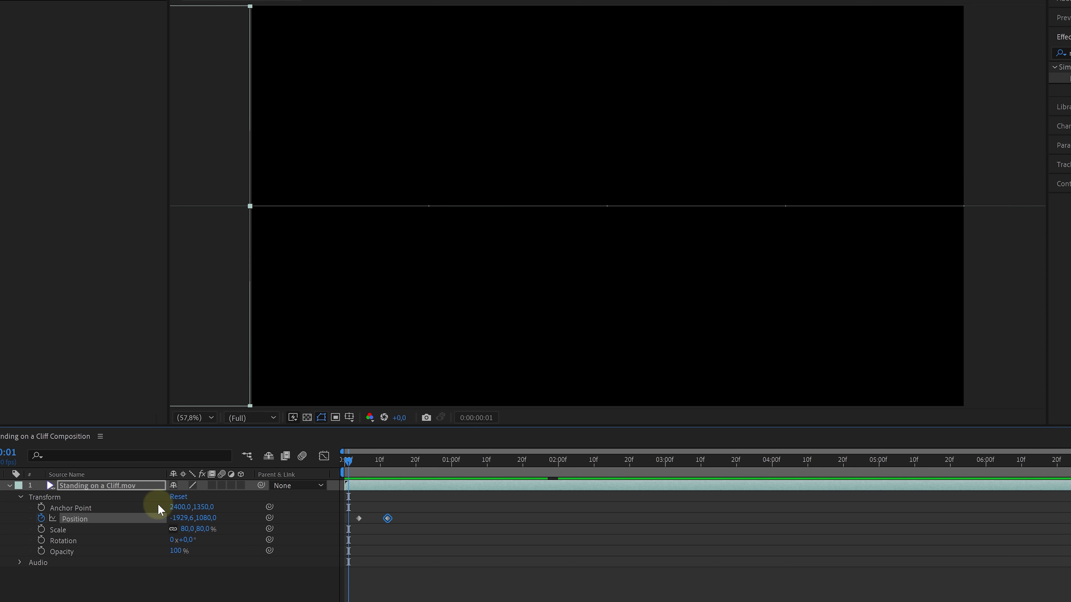
Delete the Position keyframes, reset Position to 1920, 1080, and collapse the layer.
{"action": "left_click", "coordinate": [42, 520]}
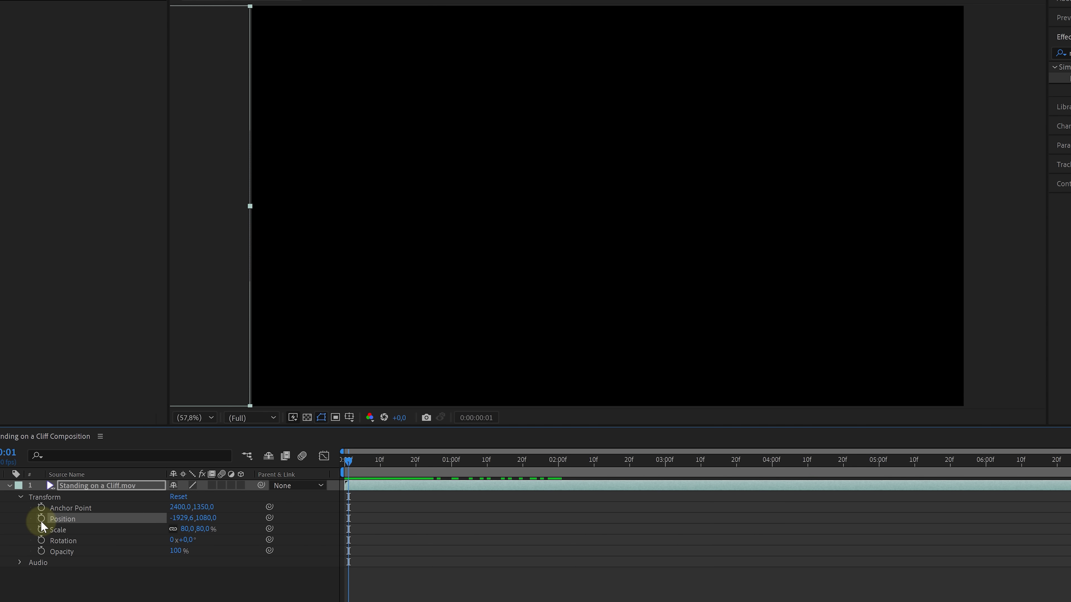
{"action": "right_click", "coordinate": [66, 519]}
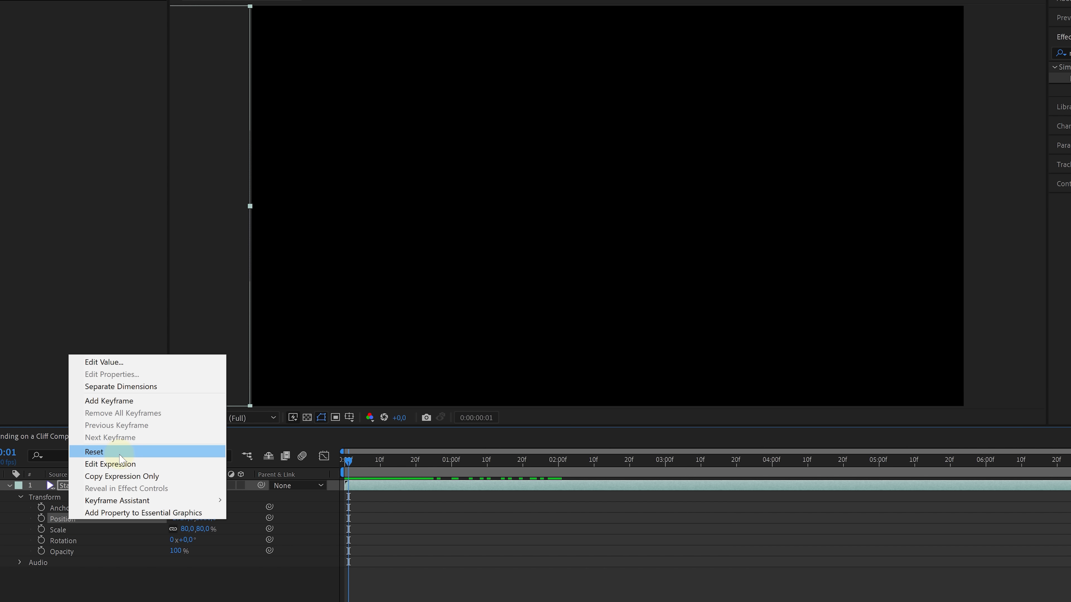
{"action": "left_click", "coordinate": [121, 458]}
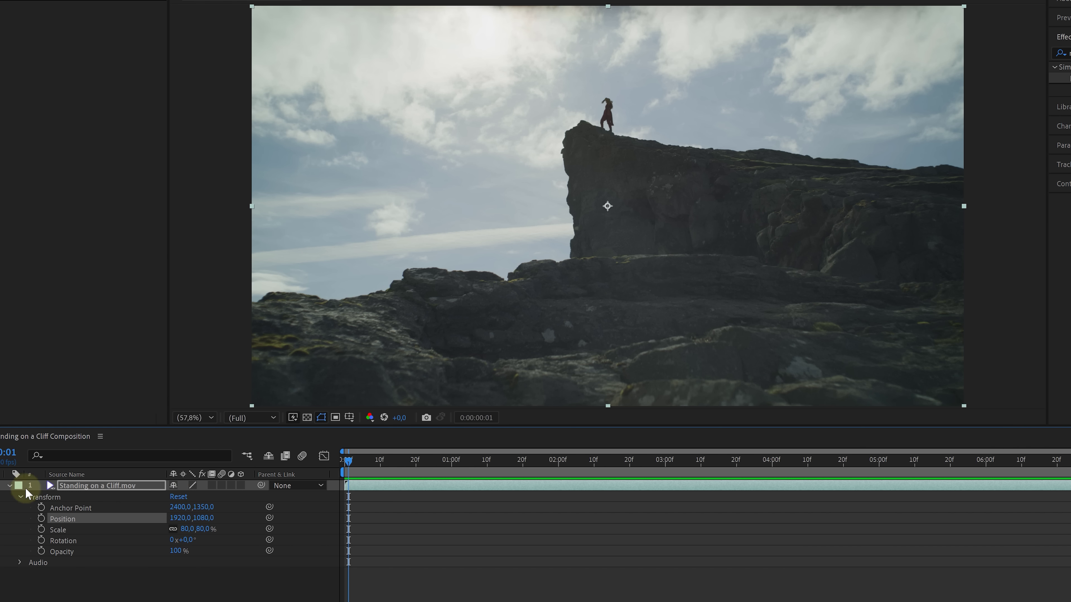
{"action": "left_click", "coordinate": [10, 486]}
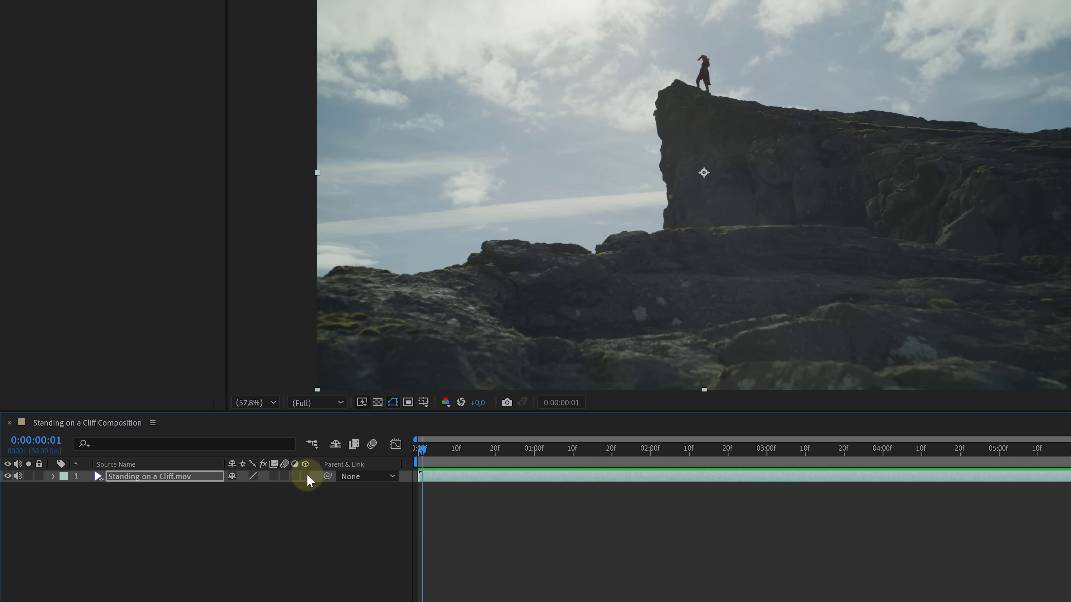
Turn on the Modes column from the timeline column header's context menu.
{"action": "right_click", "coordinate": [295, 461]}
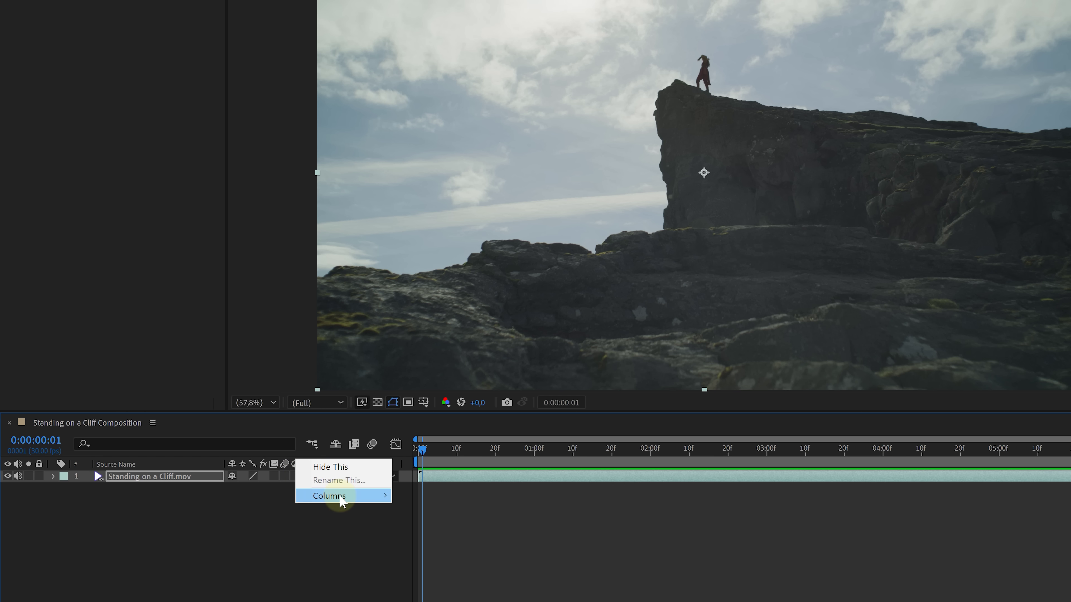
{"action": "mouse_move", "coordinate": [340, 498]}
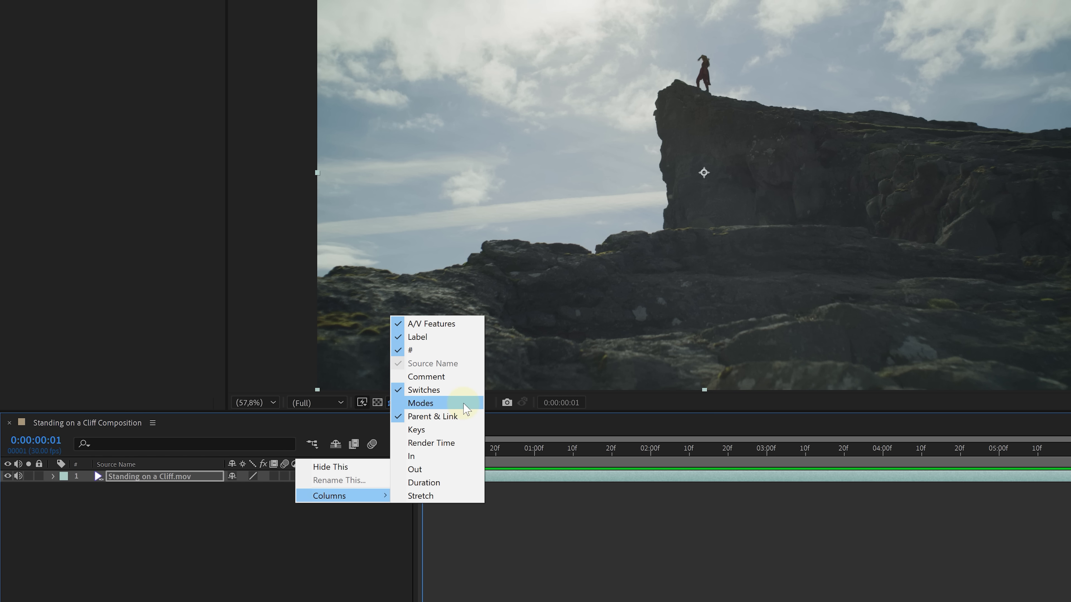
{"action": "left_click", "coordinate": [465, 404]}
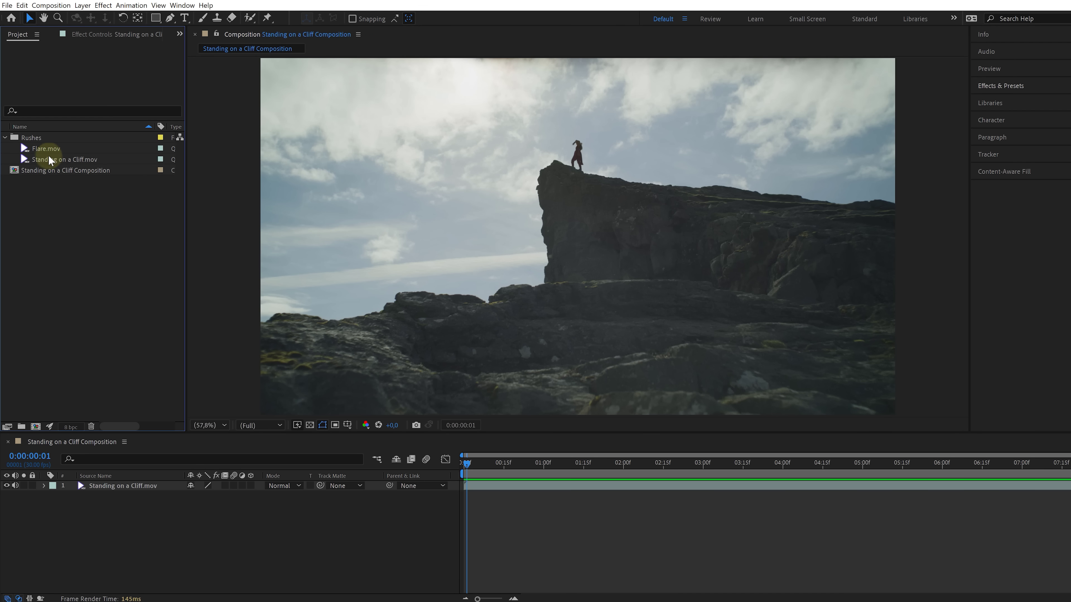
Add Flare.mov to the cliff comp as the top layer and scrub a few seconds in.
{"action": "left_click", "coordinate": [48, 148]}
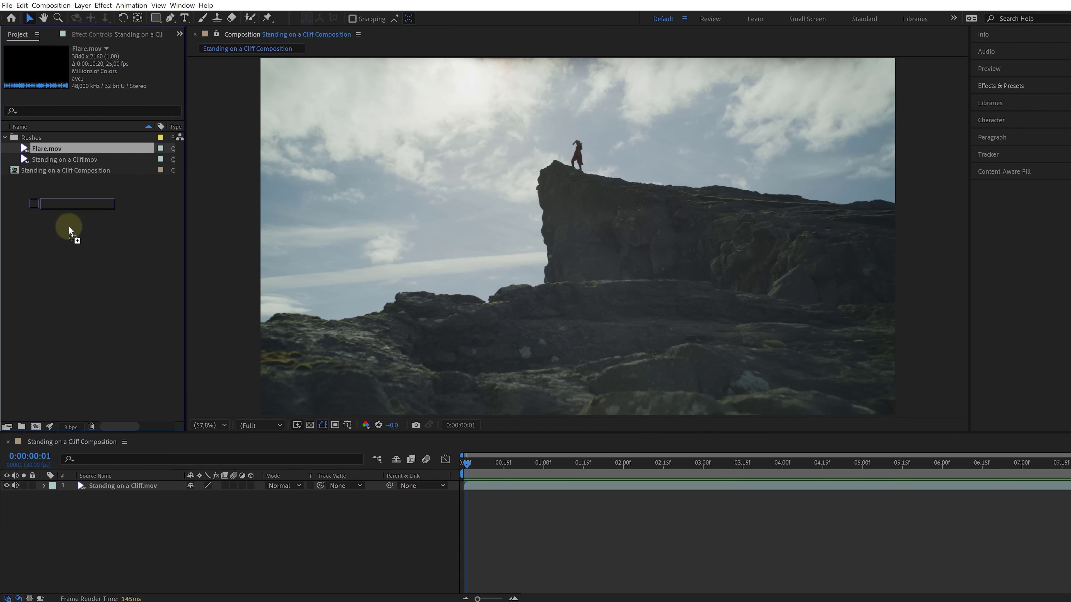
{"action": "left_click_drag", "start_coordinate": [71, 249], "coordinate": [97, 489]}
{"action": "left_click_drag", "start_coordinate": [469, 464], "coordinate": [649, 458]}
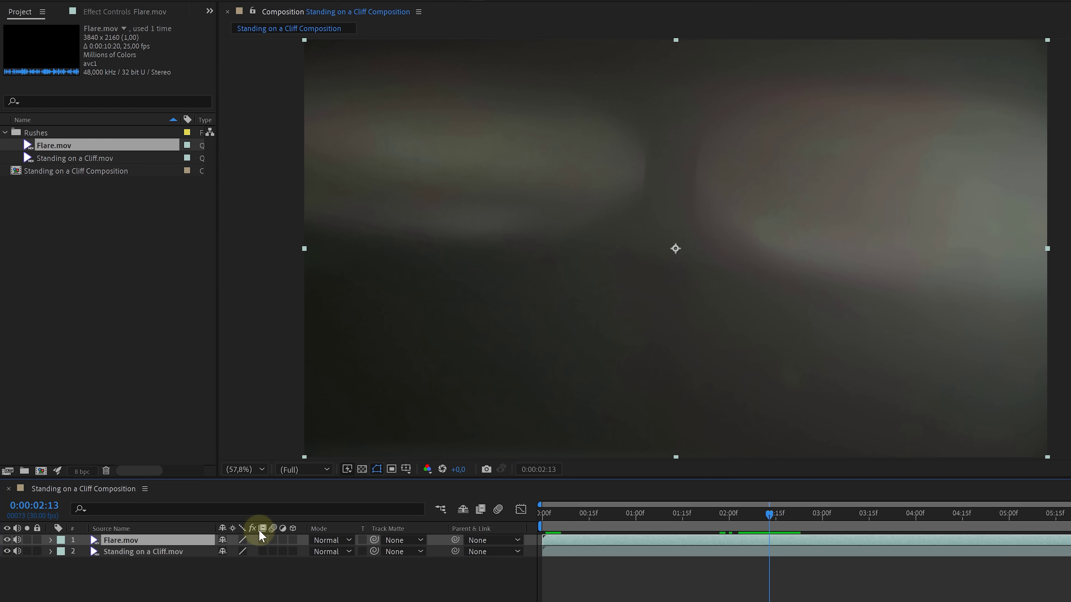
Set the Flare.mov layer's blend mode to Screen.
{"action": "left_click", "coordinate": [348, 540]}
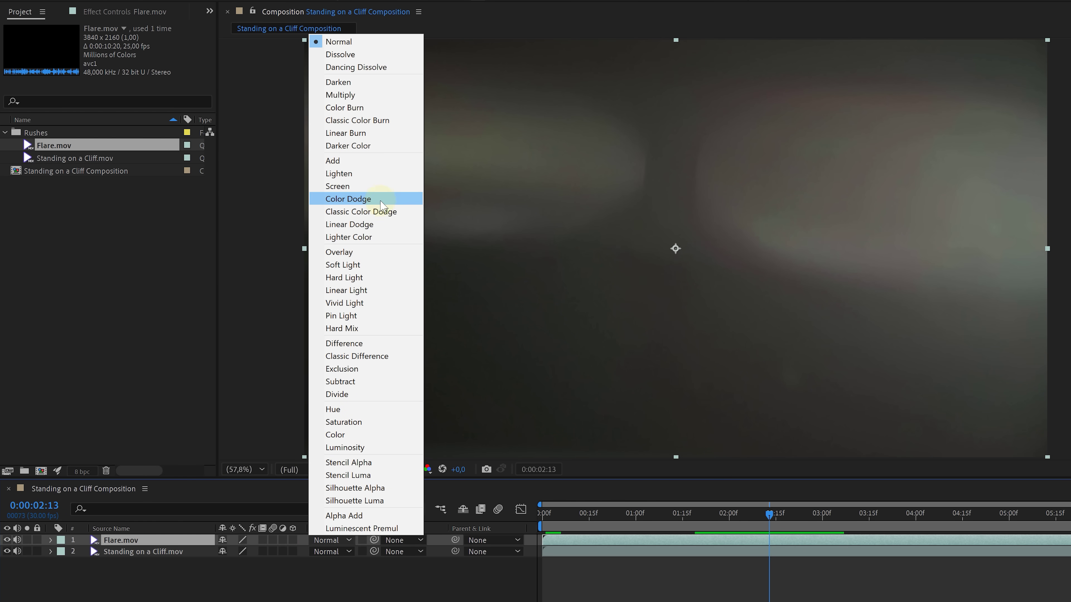
{"action": "left_click", "coordinate": [381, 190]}
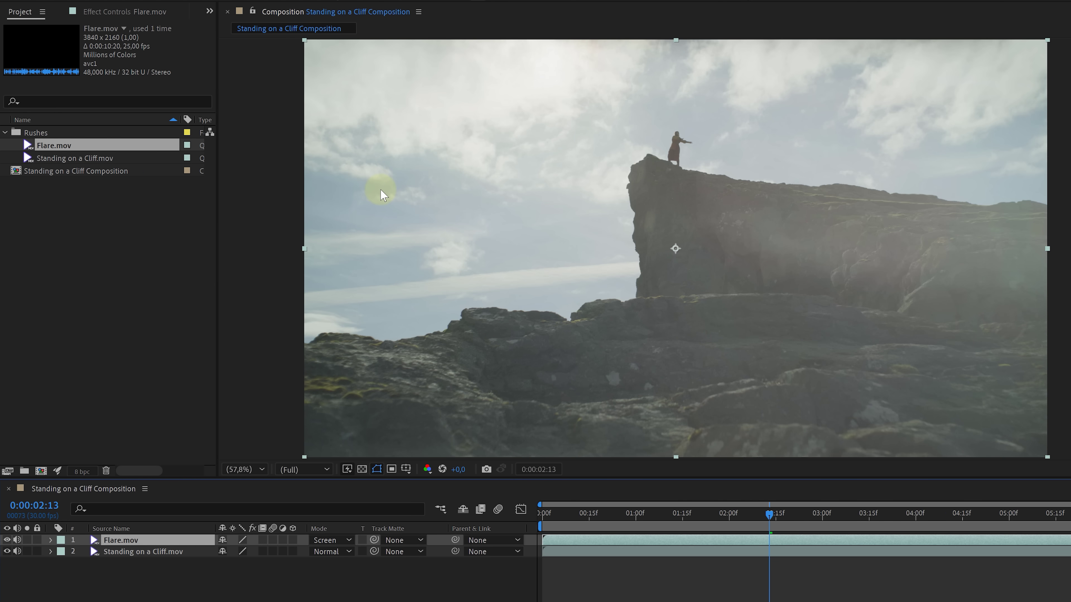
{"action": "left_click_drag", "start_coordinate": [743, 510], "coordinate": [776, 514]}
{"action": "left_click", "coordinate": [344, 542]}
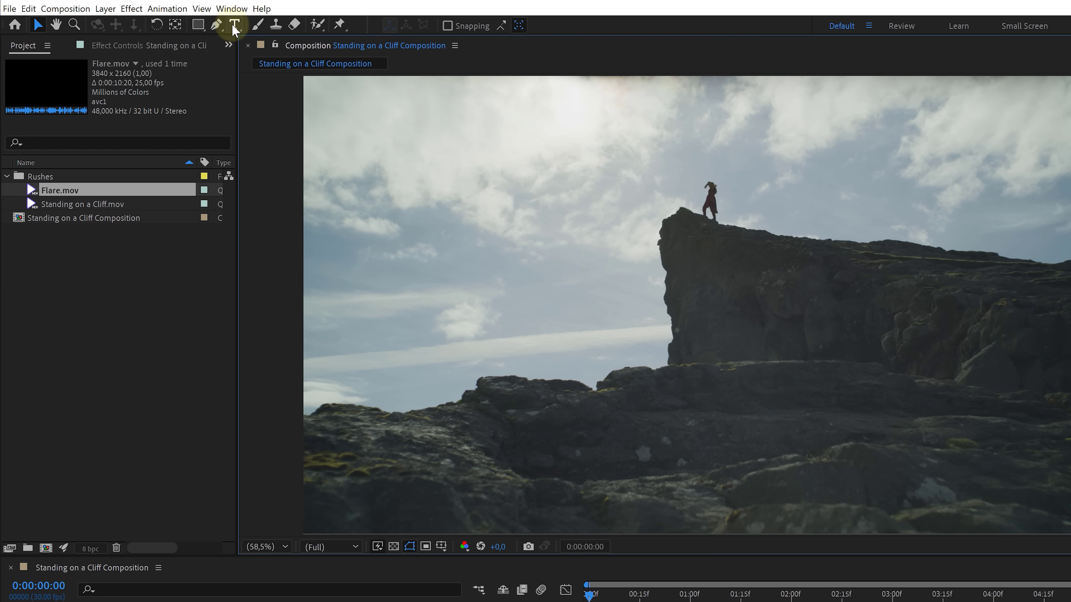
Create a HELLO text layer and drag it left and lower over the cliff.
{"action": "left_click", "coordinate": [235, 26]}
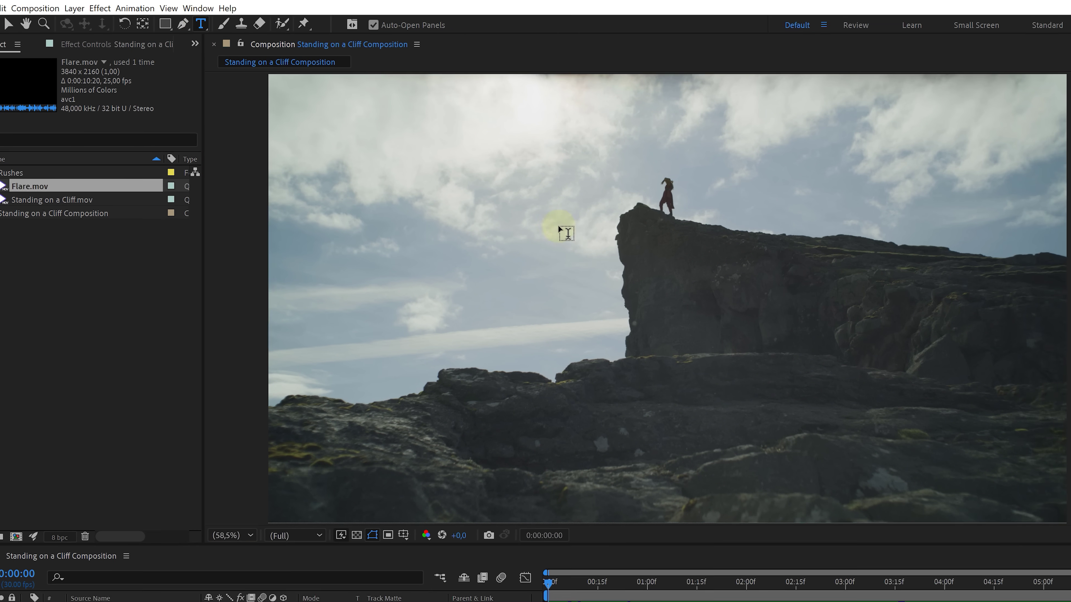
{"action": "left_click", "coordinate": [719, 303]}
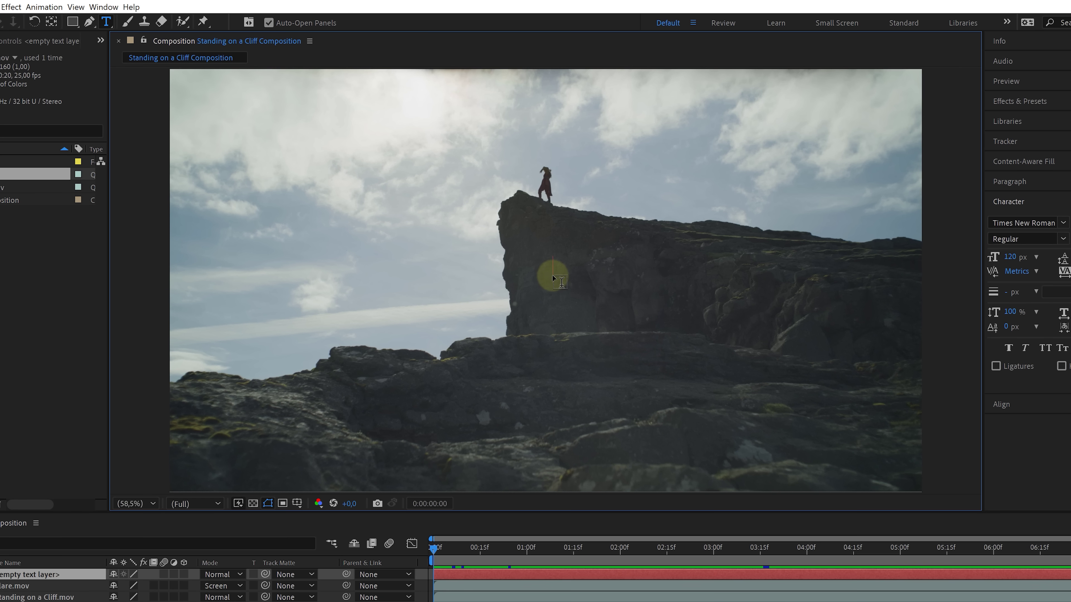
{"action": "type", "text": "HELLO"}
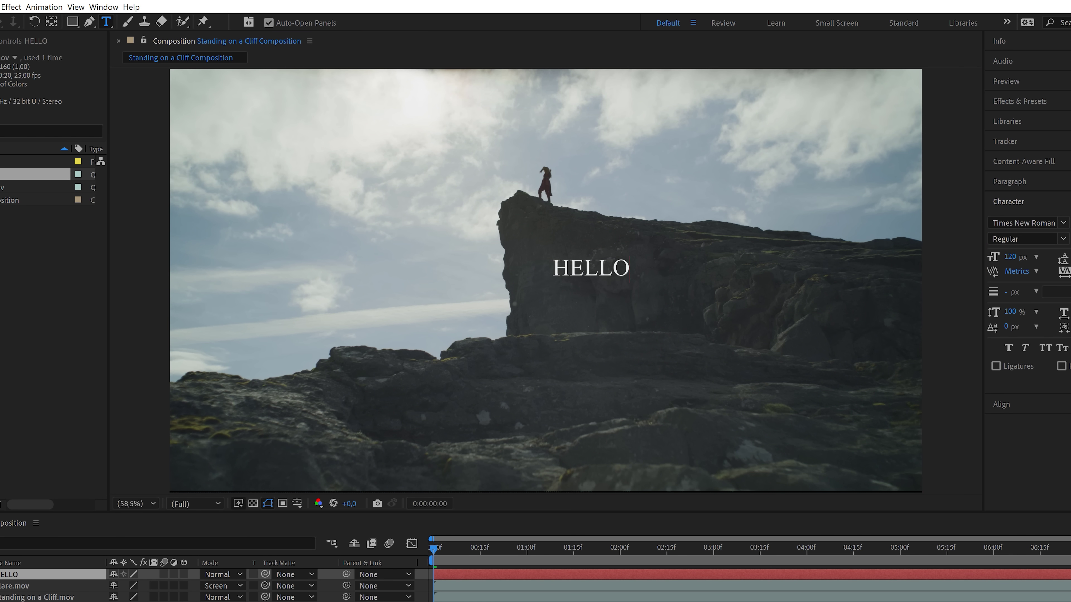
{"action": "key", "text": "Escape"}
{"action": "key", "text": "v"}
{"action": "left_click_drag", "start_coordinate": [533, 278], "coordinate": [635, 223]}
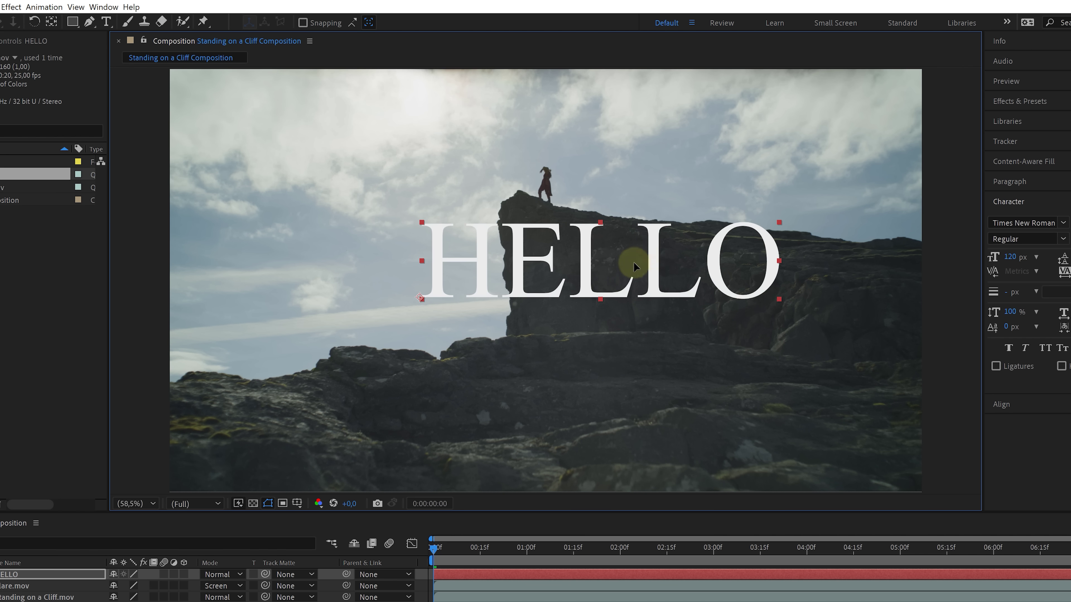
{"action": "left_click_drag", "start_coordinate": [628, 268], "coordinate": [578, 284]}
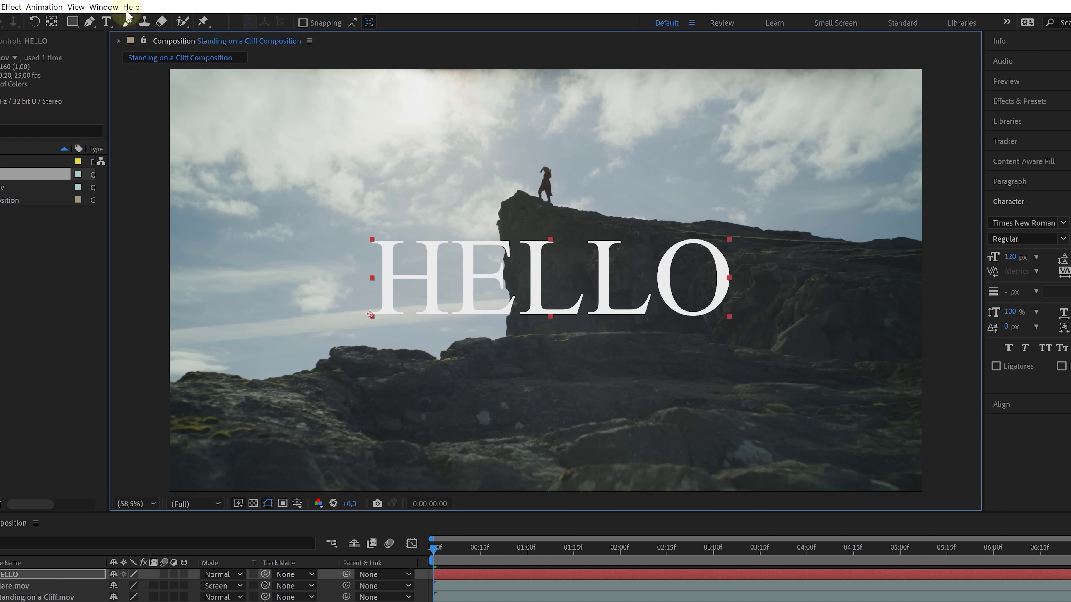
Use the Align panel to align HELLO to the composition's horizontal and vertical centres.
{"action": "left_click", "coordinate": [103, 7]}
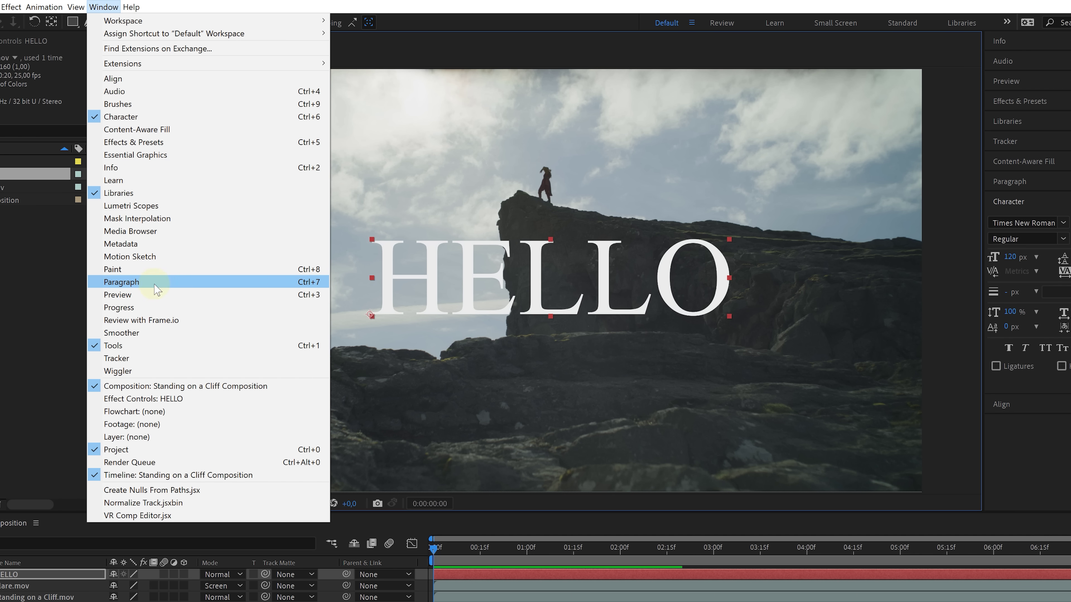
{"action": "left_click", "coordinate": [134, 287]}
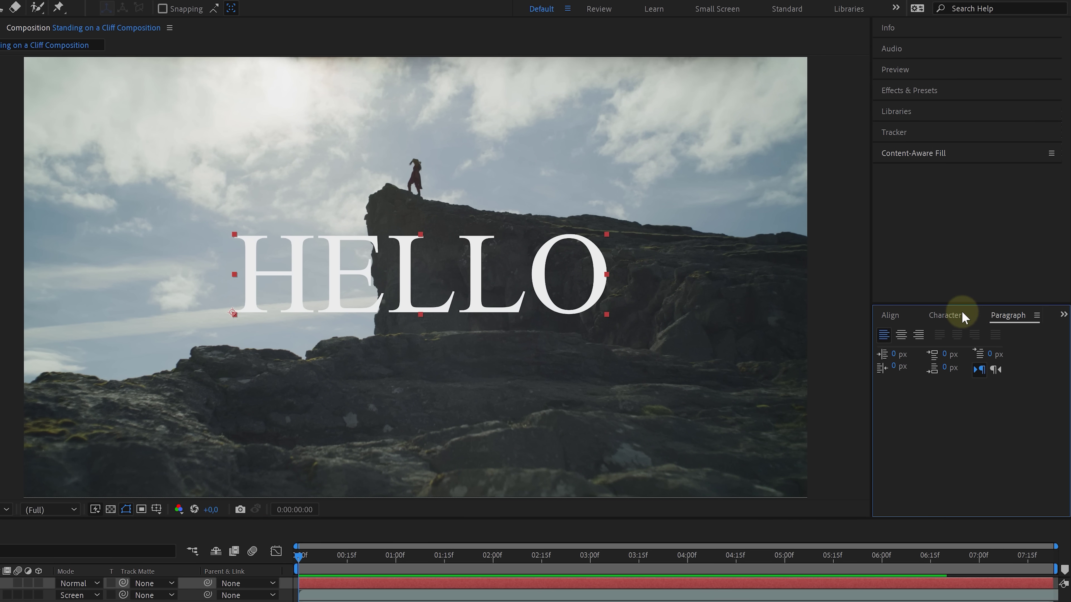
{"action": "left_click", "coordinate": [946, 316]}
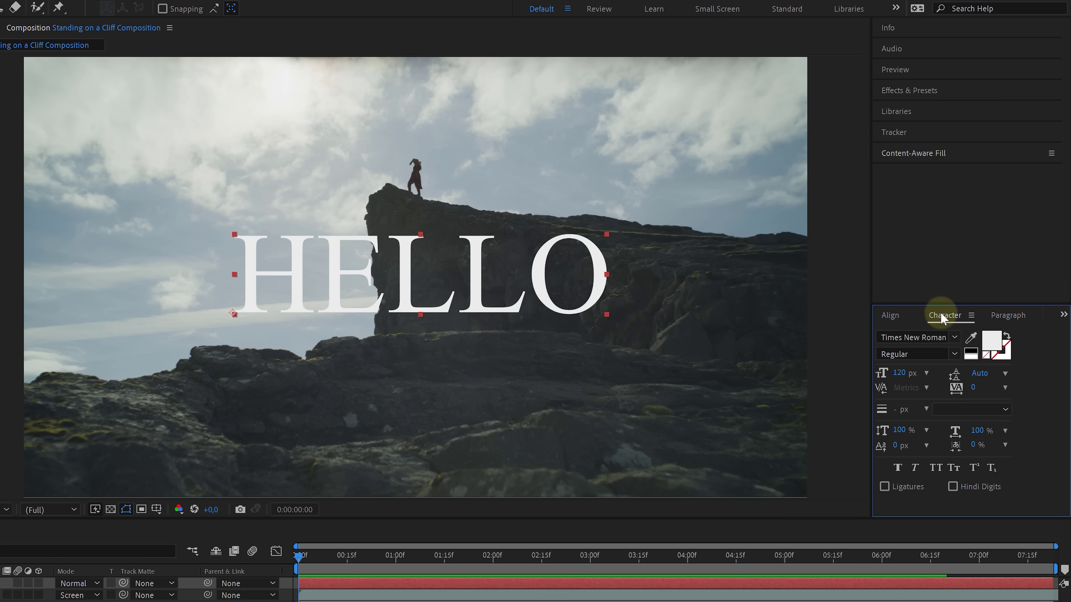
{"action": "left_click", "coordinate": [897, 316]}
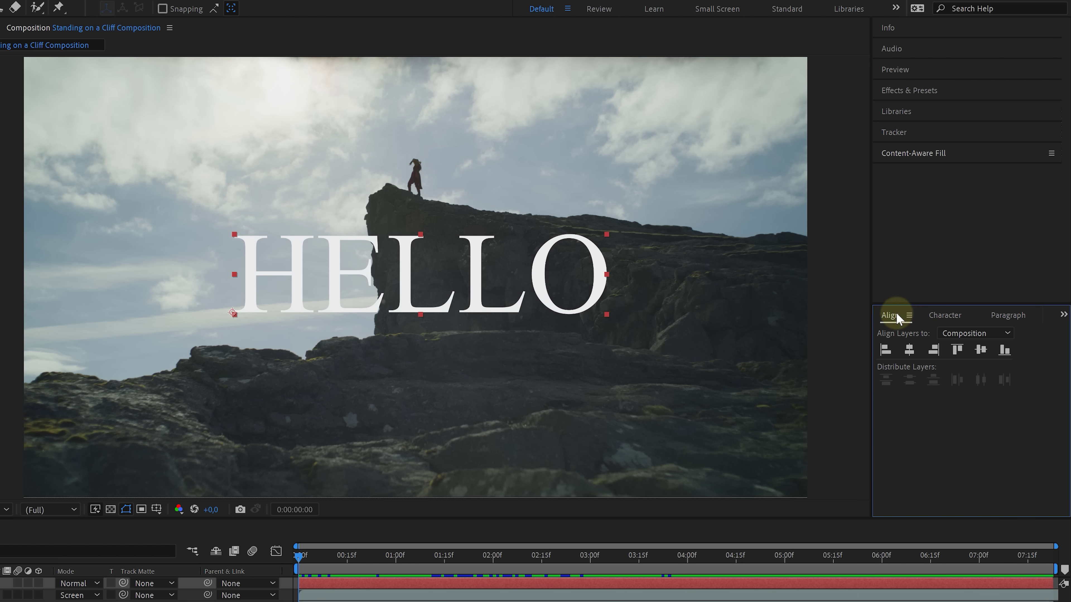
{"action": "left_click", "coordinate": [909, 351]}
{"action": "left_click", "coordinate": [981, 350]}
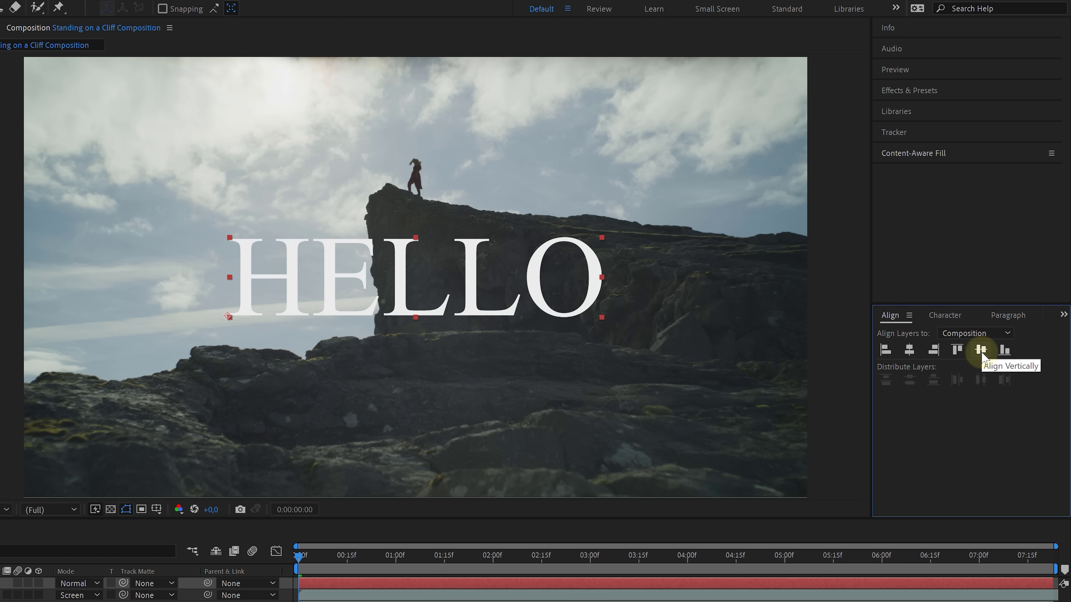
Try other paragraph alignments, then leave HELLO left-aligned.
{"action": "left_click", "coordinate": [1008, 316]}
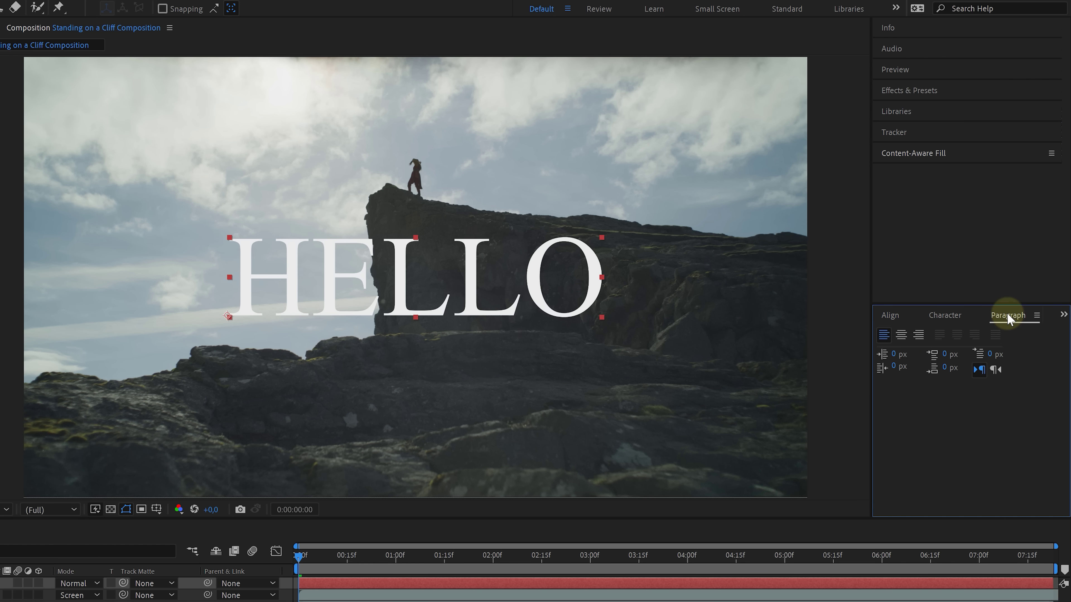
{"action": "left_click", "coordinate": [918, 336]}
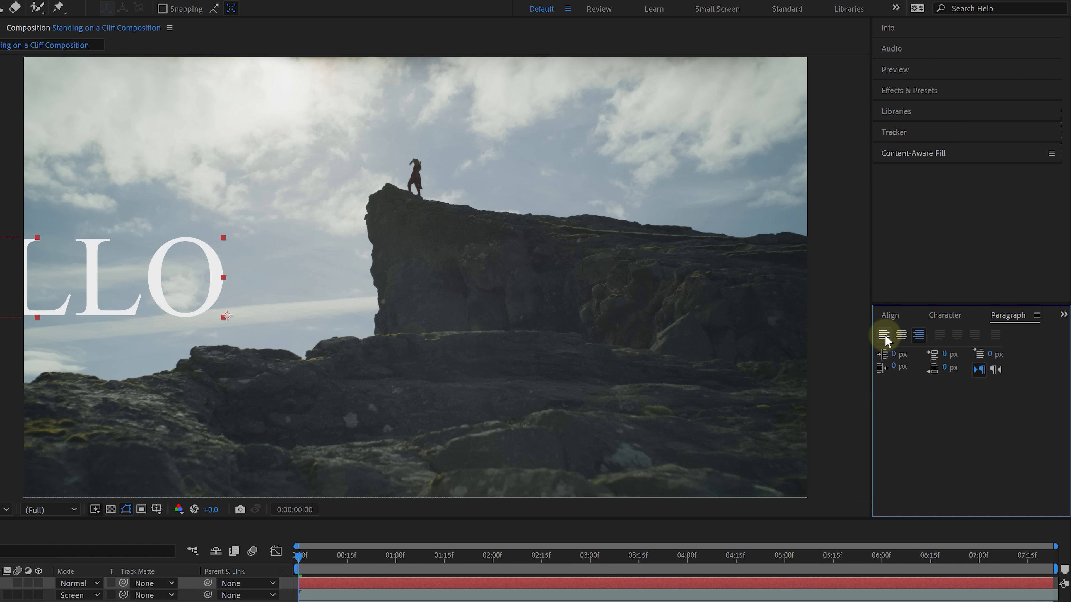
{"action": "left_click", "coordinate": [883, 335]}
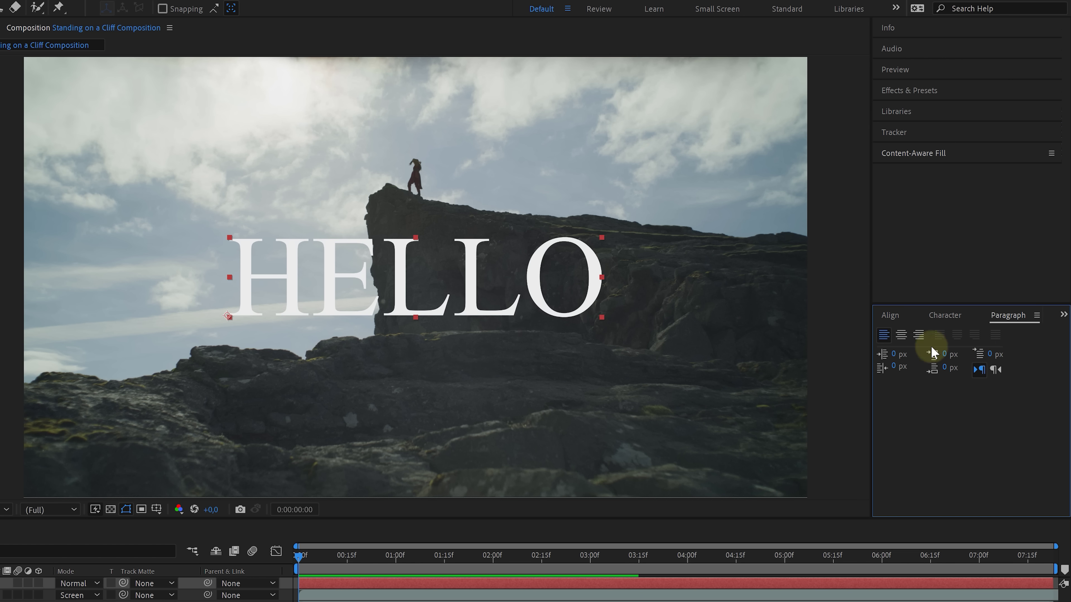
Set the title to Roboto Condensed Bold with an orange fill at 161 px.
{"action": "left_click", "coordinate": [952, 315]}
{"action": "left_click", "coordinate": [927, 337]}
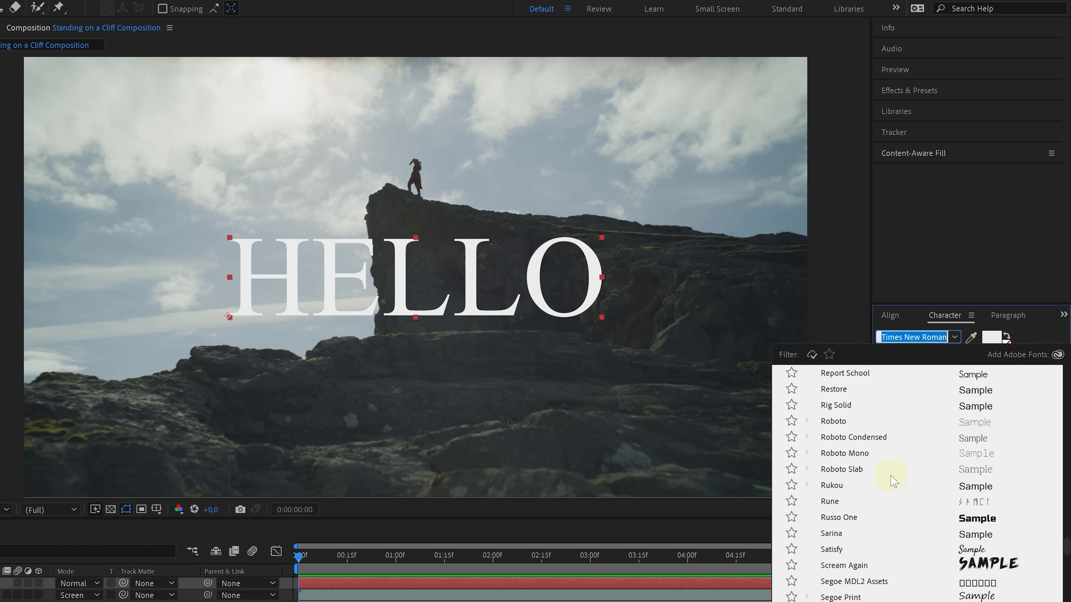
{"action": "left_click", "coordinate": [859, 438]}
{"action": "left_click", "coordinate": [918, 354]}
{"action": "left_click", "coordinate": [939, 376]}
{"action": "left_click", "coordinate": [992, 338]}
{"action": "left_click_drag", "start_coordinate": [418, 392], "coordinate": [428, 429]}
{"action": "left_click", "coordinate": [410, 269]}
{"action": "left_click", "coordinate": [540, 267]}
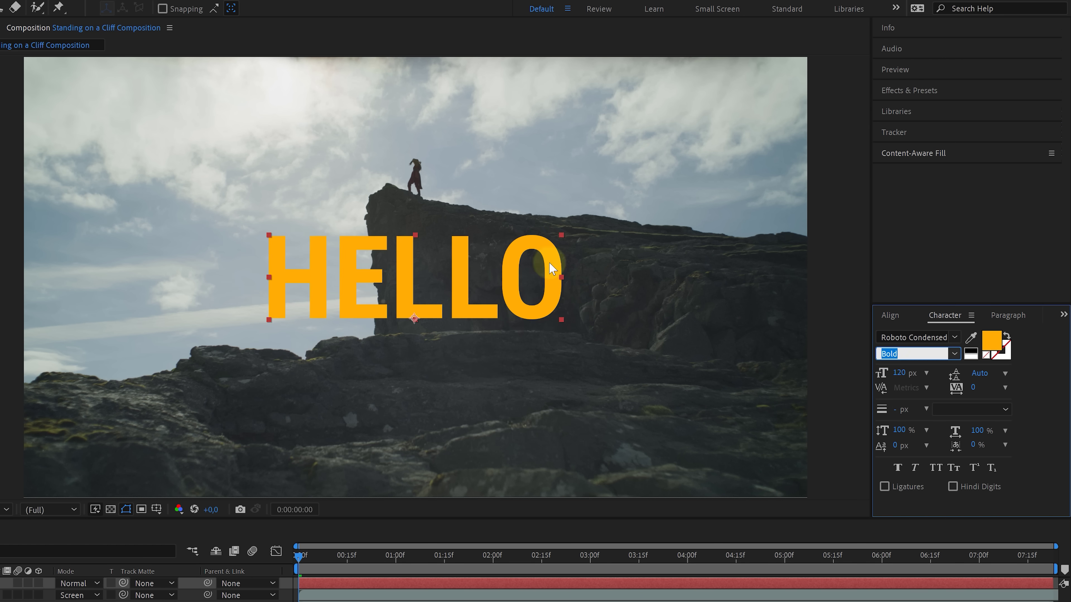
{"action": "left_click_drag", "start_coordinate": [902, 376], "coordinate": [931, 372]}
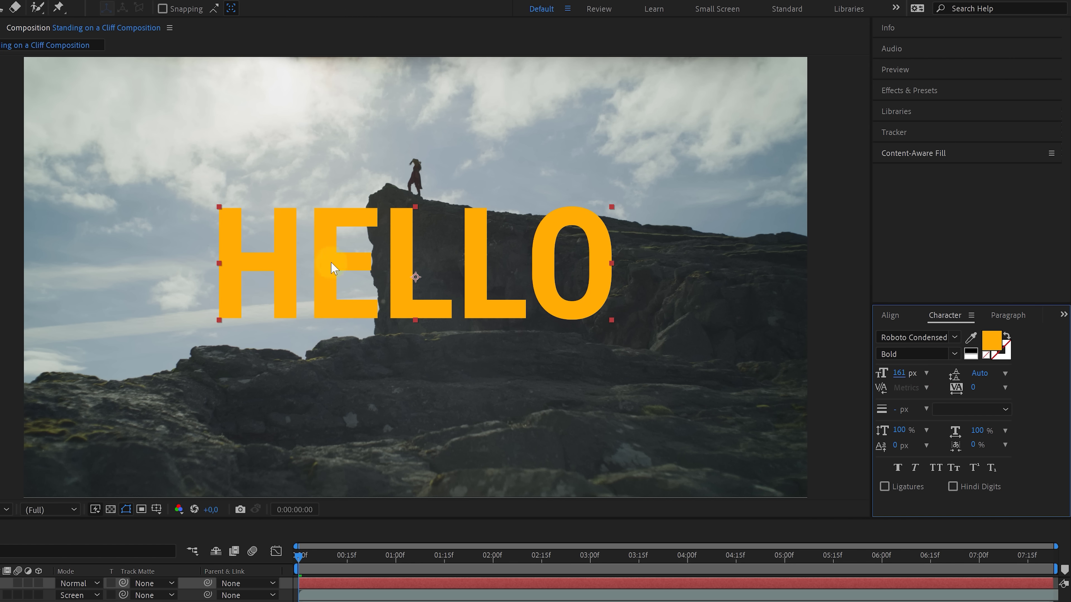
Make the letters ELLO white, Light weight, at 112 px.
{"action": "double_click", "coordinate": [318, 261]}
{"action": "left_click_drag", "start_coordinate": [319, 261], "coordinate": [672, 270]}
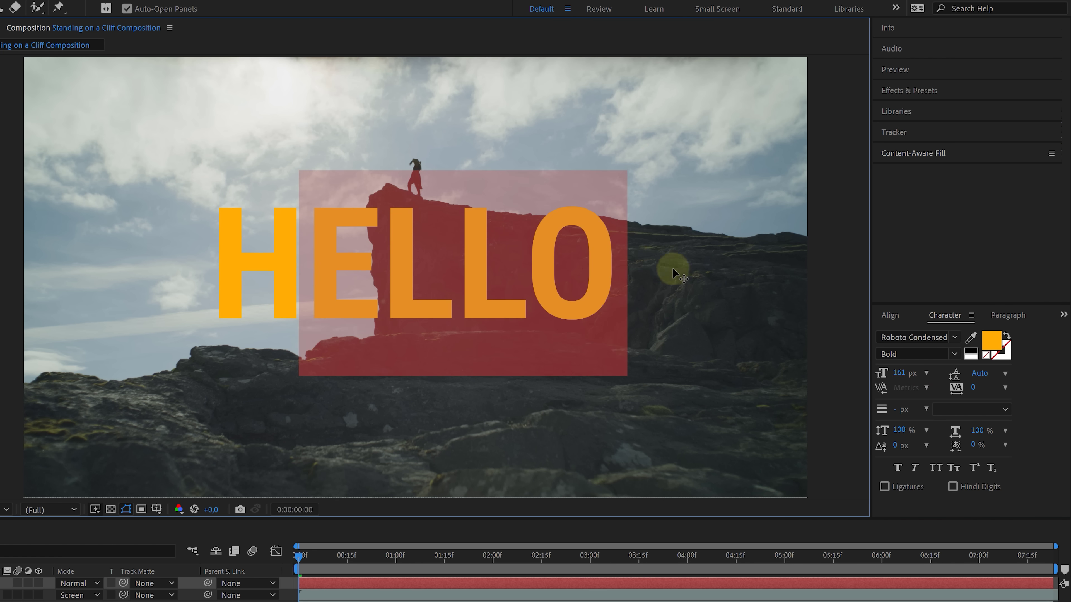
{"action": "left_click", "coordinate": [991, 338]}
{"action": "left_click_drag", "start_coordinate": [325, 319], "coordinate": [237, 267]}
{"action": "left_click", "coordinate": [543, 270]}
{"action": "left_click", "coordinate": [953, 353]}
{"action": "left_click", "coordinate": [934, 365]}
{"action": "left_click_drag", "start_coordinate": [906, 375], "coordinate": [868, 373]}
{"action": "key", "text": "Escape"}
Add a Tracking animator to the HELLO text layer.
{"action": "left_click", "coordinate": [55, 476]}
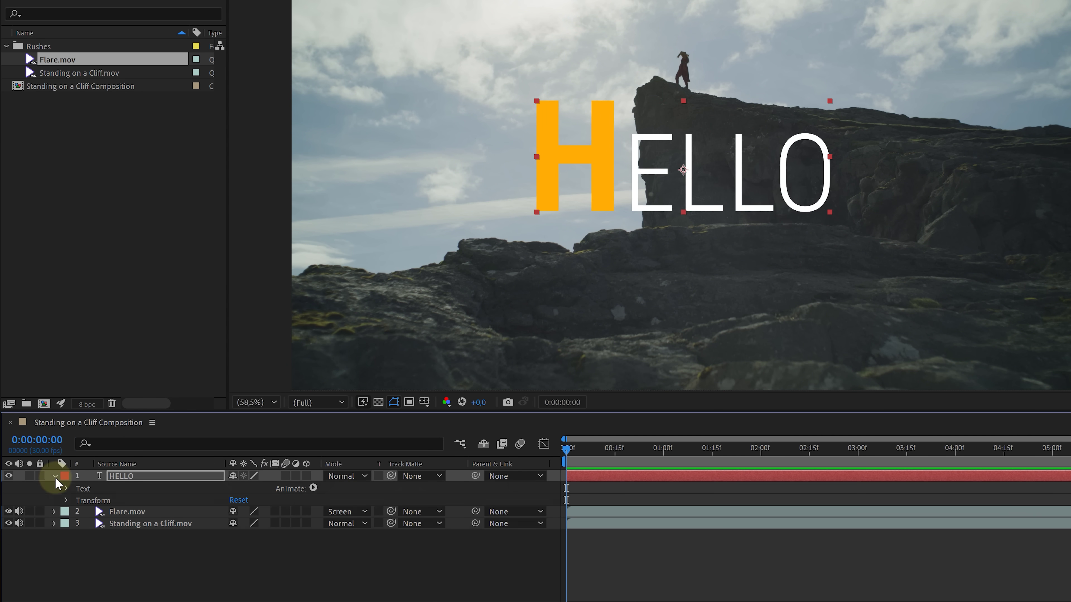
{"action": "left_click", "coordinate": [66, 501]}
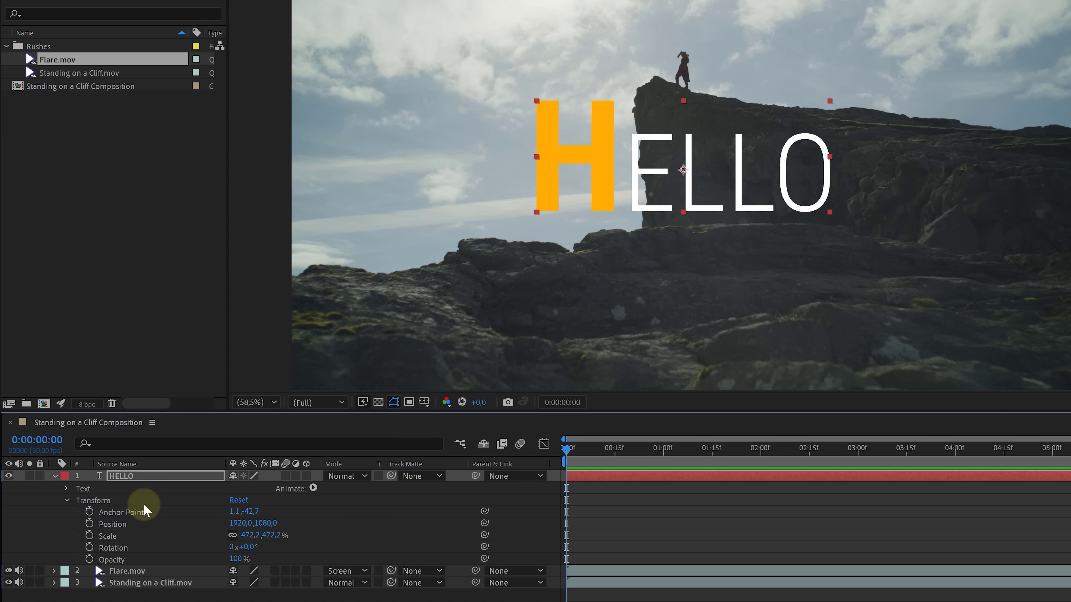
{"action": "left_click", "coordinate": [66, 501]}
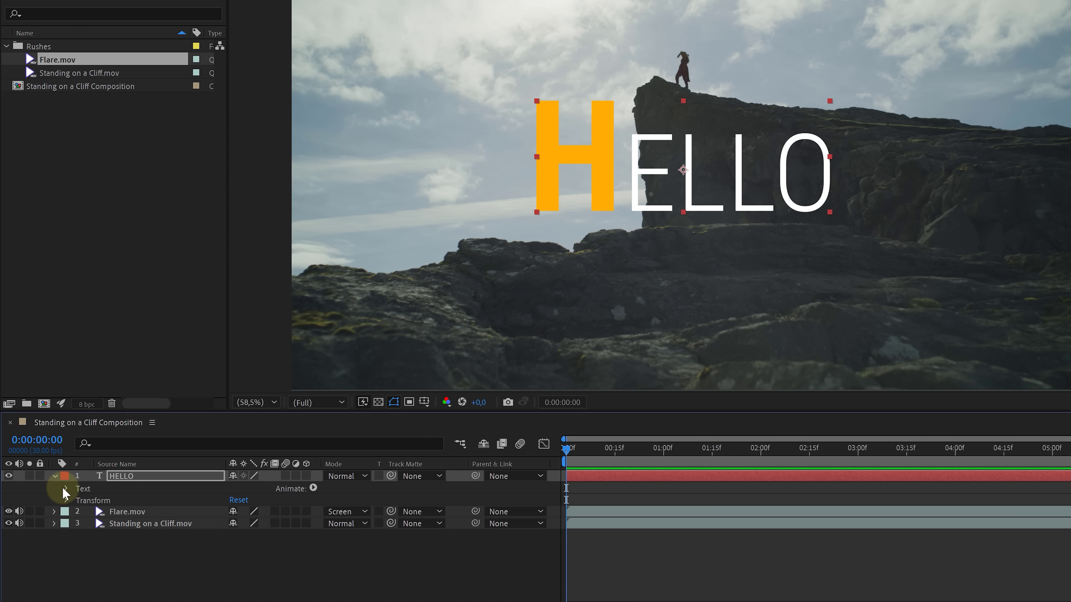
{"action": "left_click", "coordinate": [65, 489]}
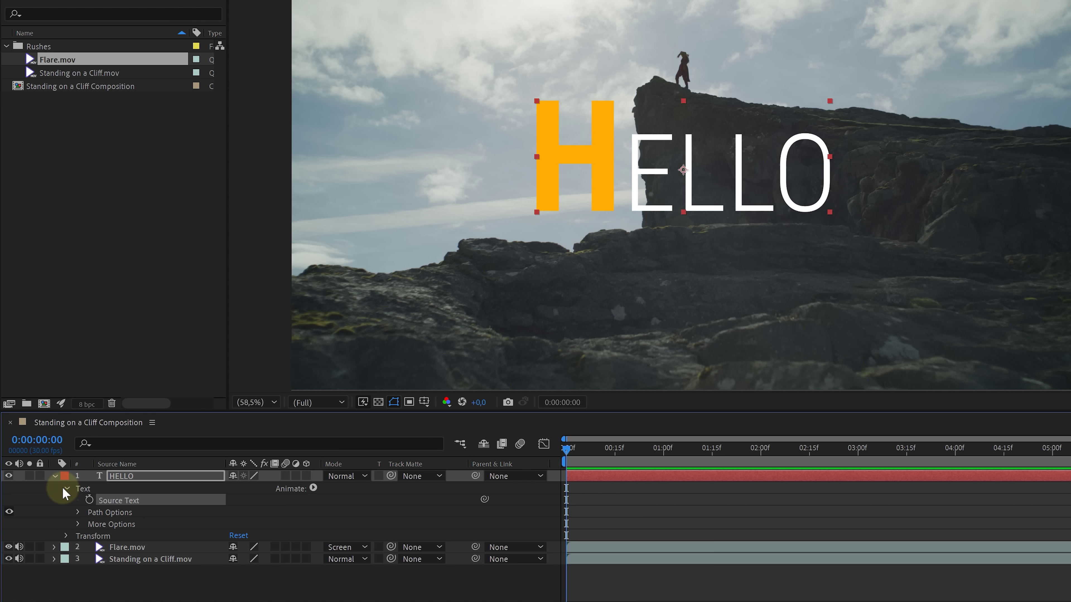
{"action": "left_click", "coordinate": [313, 488]}
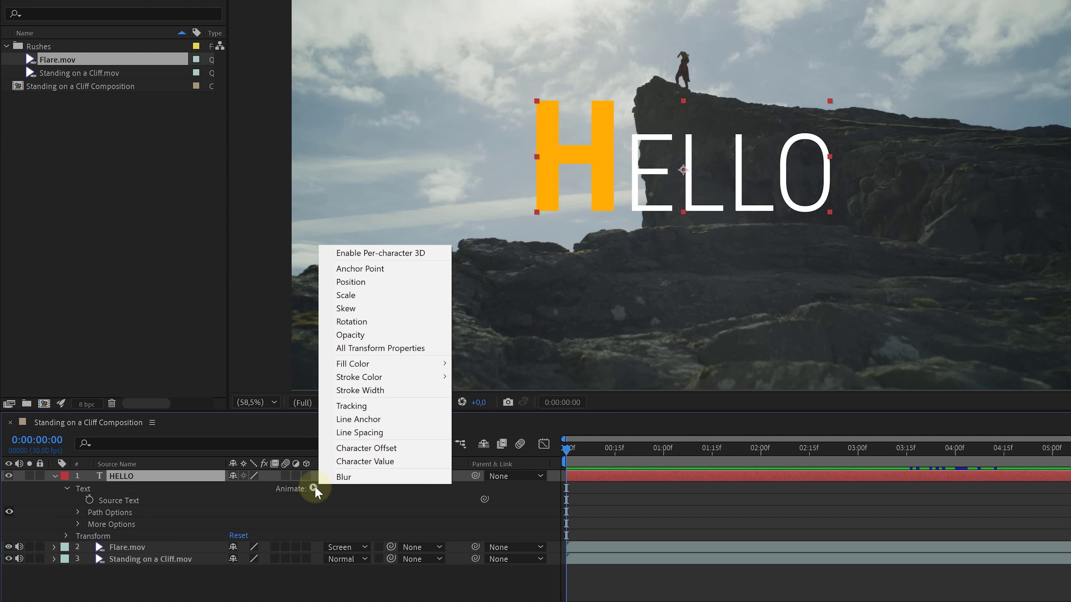
{"action": "left_click", "coordinate": [373, 407]}
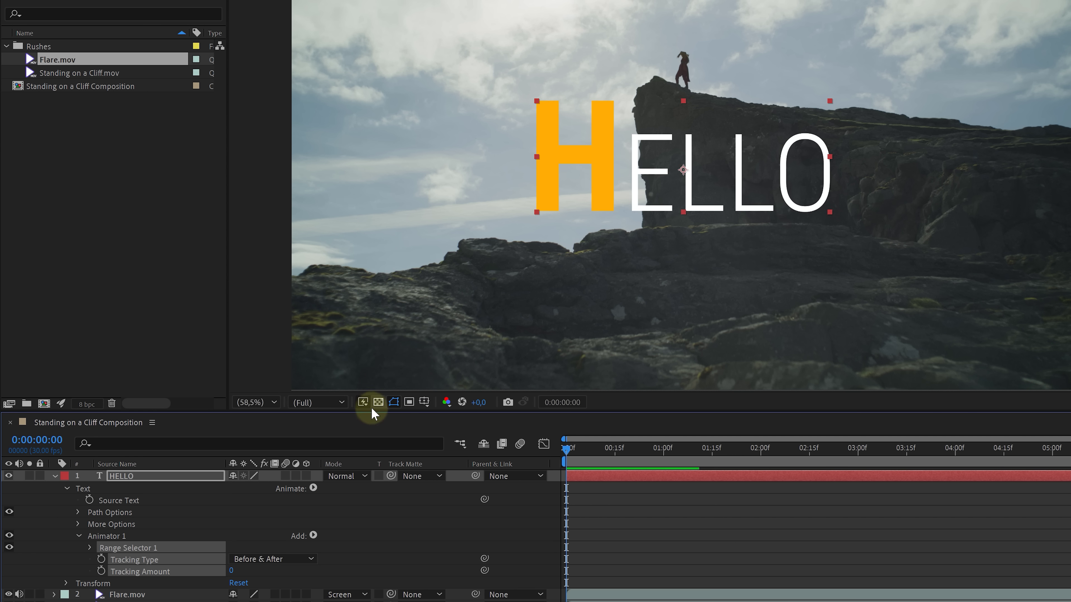
{"action": "left_click_drag", "start_coordinate": [372, 410], "coordinate": [372, 371]}
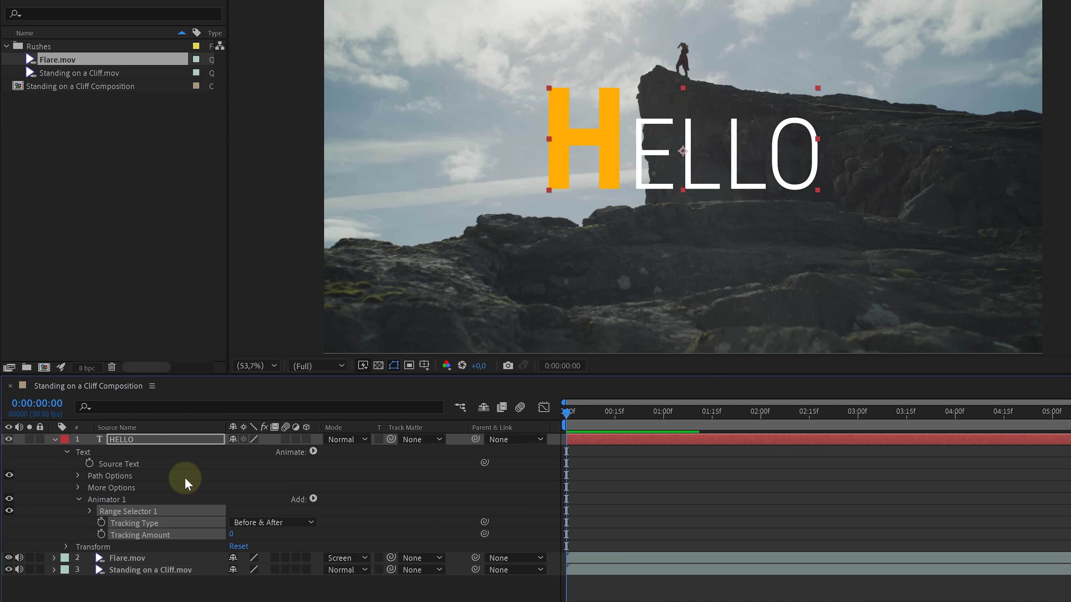
Keyframe Tracking Amount 0 at 0:00 and 10 at 2:00, then preview the spread.
{"action": "left_click", "coordinate": [101, 534]}
{"action": "left_click_drag", "start_coordinate": [567, 413], "coordinate": [761, 416]}
{"action": "left_click", "coordinate": [233, 534]}
{"action": "type", "text": "10"}
{"action": "key", "text": "Return"}
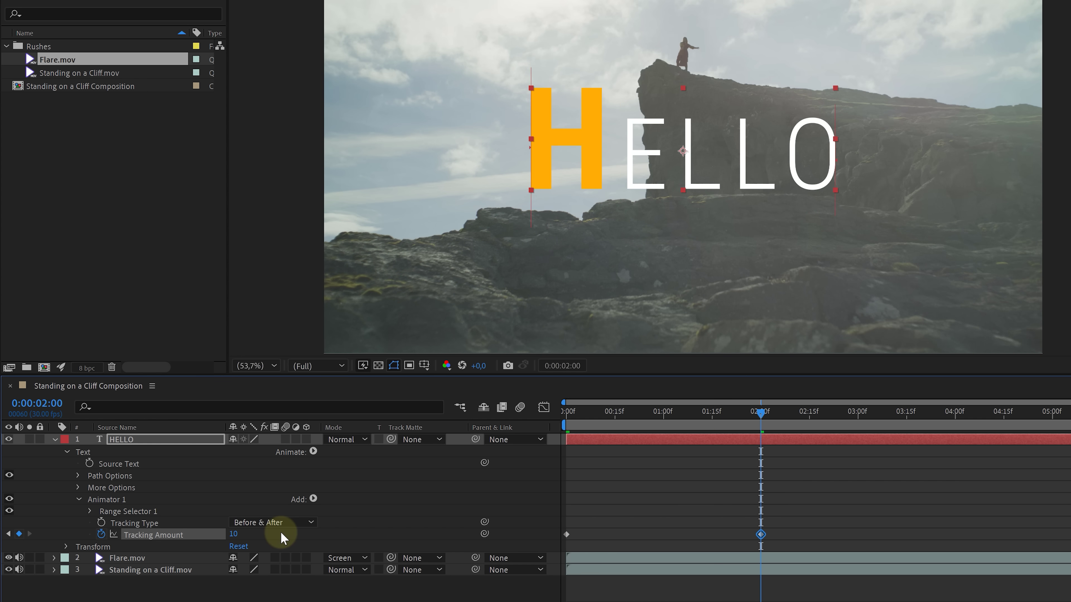
{"action": "key", "text": "Home"}
{"action": "key", "text": "space"}
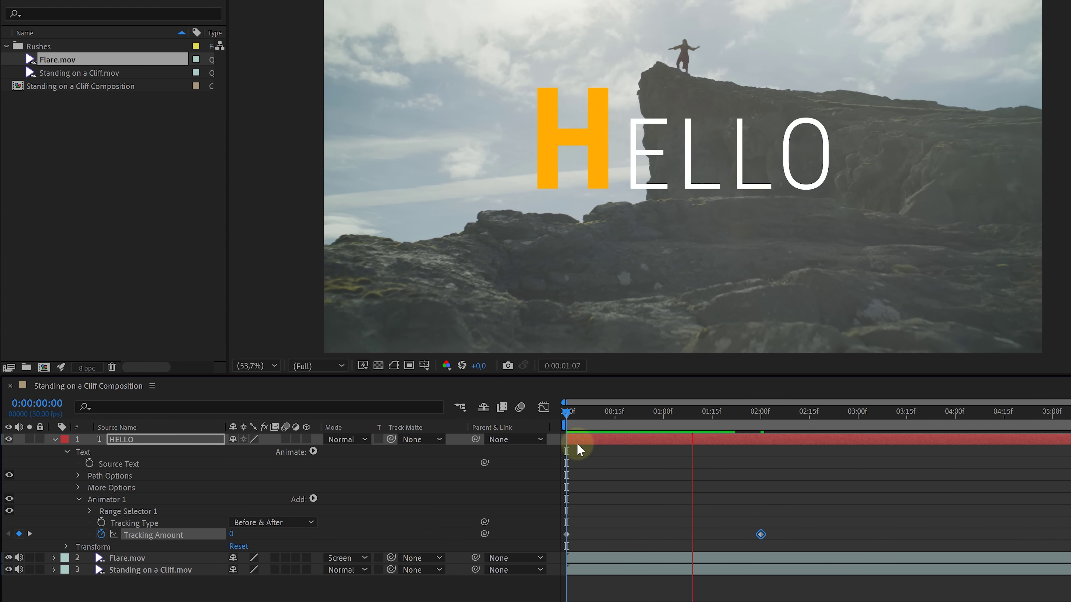
{"action": "key", "text": "space"}
{"action": "left_click", "coordinate": [313, 451]}
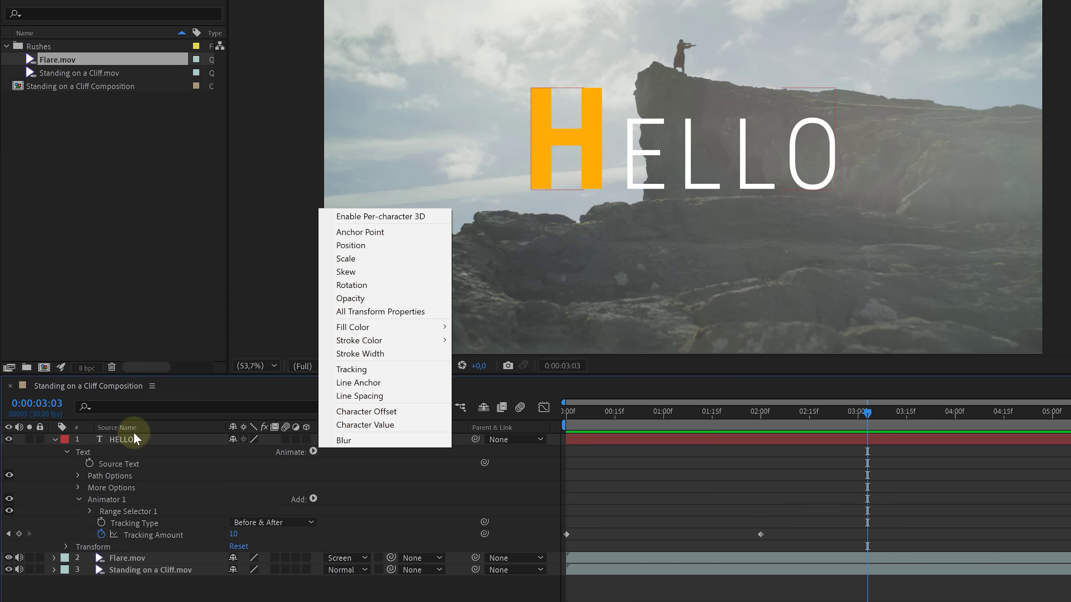
{"action": "left_click", "coordinate": [55, 439]}
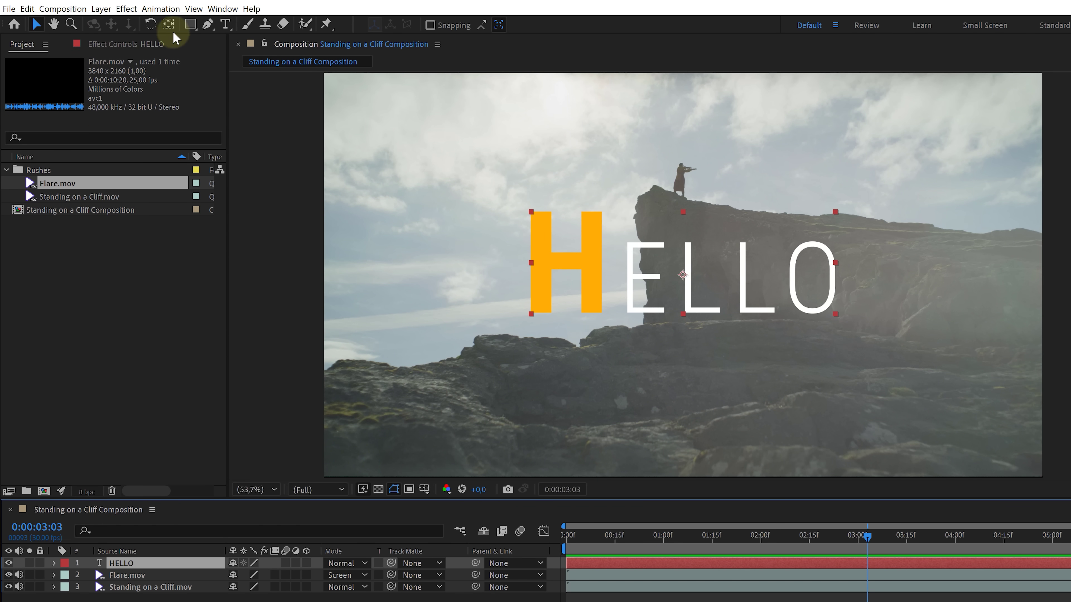
Draw a rectangle around the HELLO title with the Rectangle tool.
{"action": "left_click", "coordinate": [190, 24]}
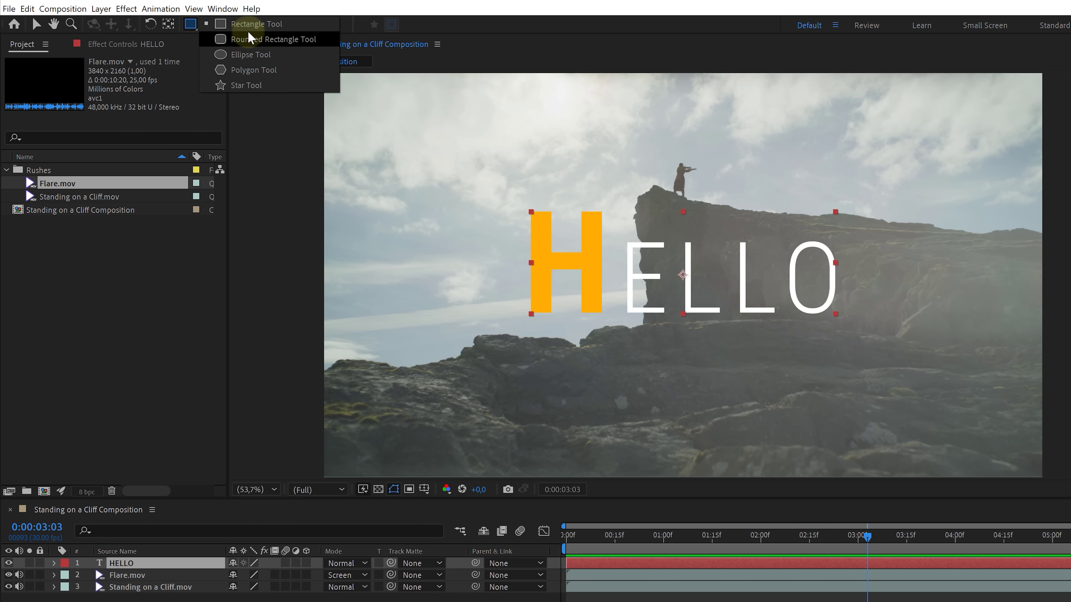
{"action": "left_click", "coordinate": [209, 26]}
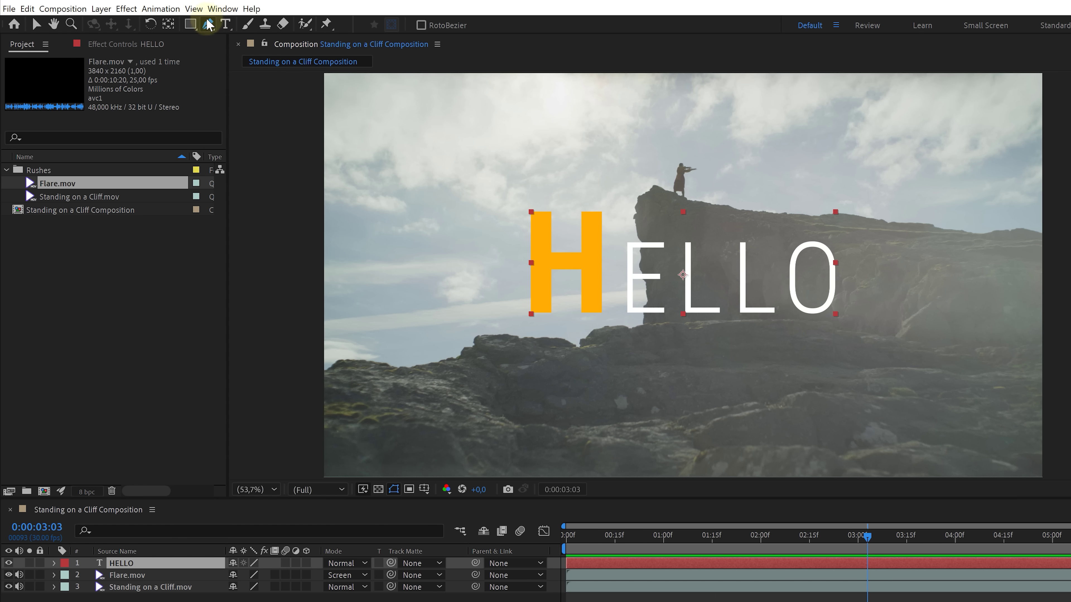
{"action": "left_click", "coordinate": [190, 30]}
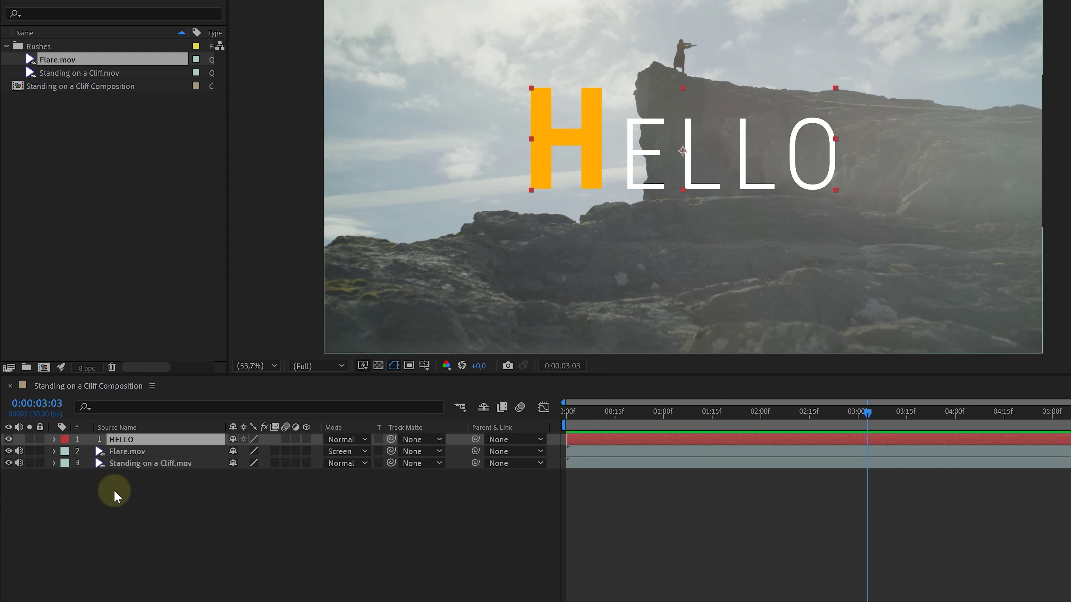
{"action": "left_click", "coordinate": [122, 479]}
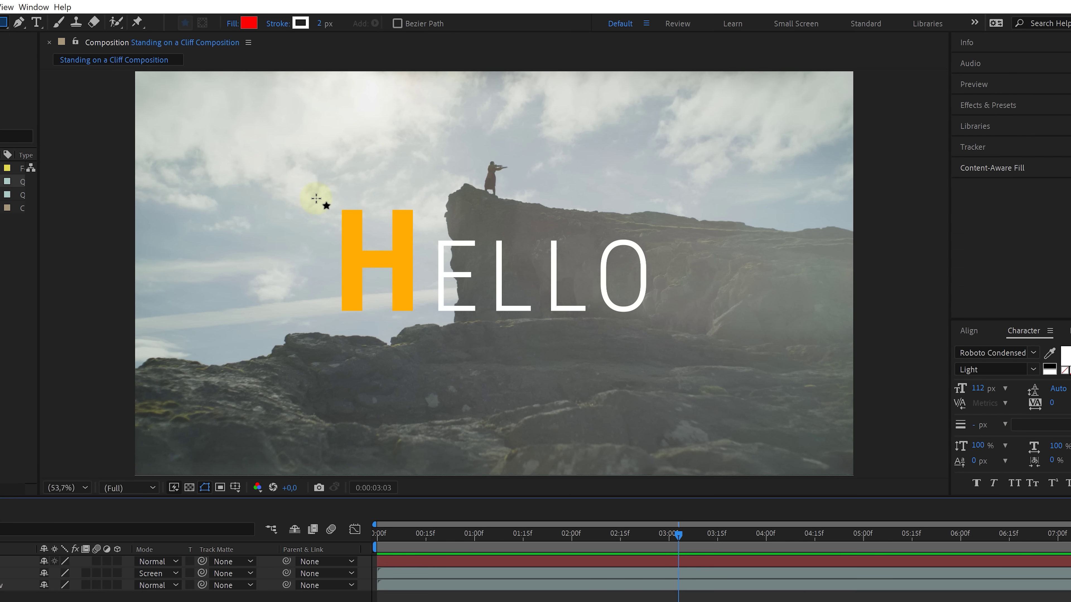
{"action": "left_click_drag", "start_coordinate": [316, 198], "coordinate": [670, 338]}
Give the rectangle no fill and a 40 px white stroke.
{"action": "left_click", "coordinate": [249, 23]}
{"action": "left_click_drag", "start_coordinate": [746, 292], "coordinate": [724, 265]}
{"action": "left_click", "coordinate": [1020, 258]}
{"action": "left_click", "coordinate": [233, 23]}
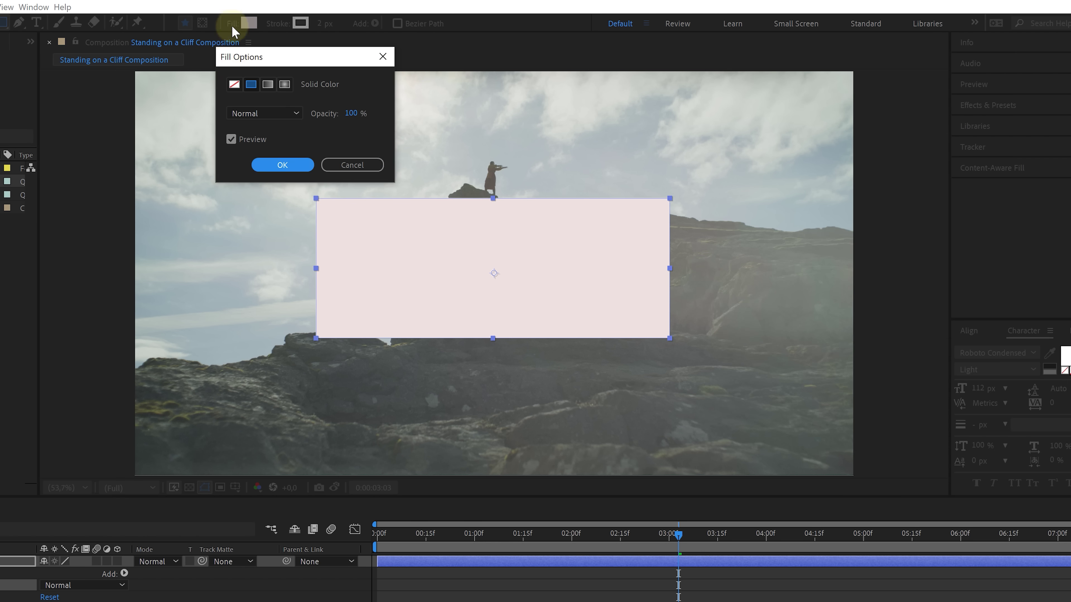
{"action": "left_click", "coordinate": [234, 86]}
{"action": "left_click", "coordinate": [284, 164]}
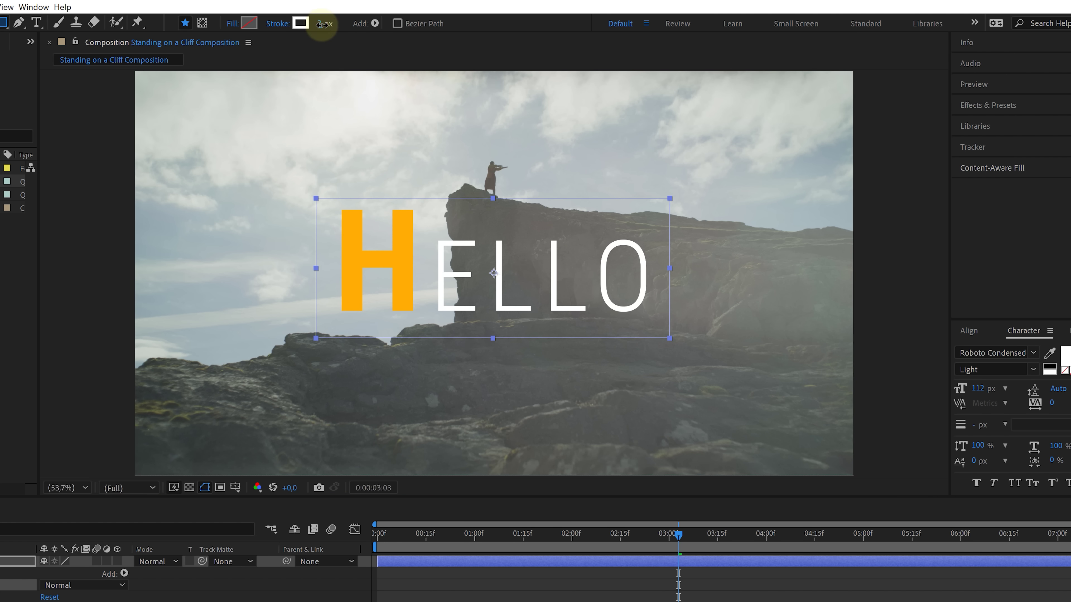
{"action": "left_click_drag", "start_coordinate": [323, 24], "coordinate": [350, 24]}
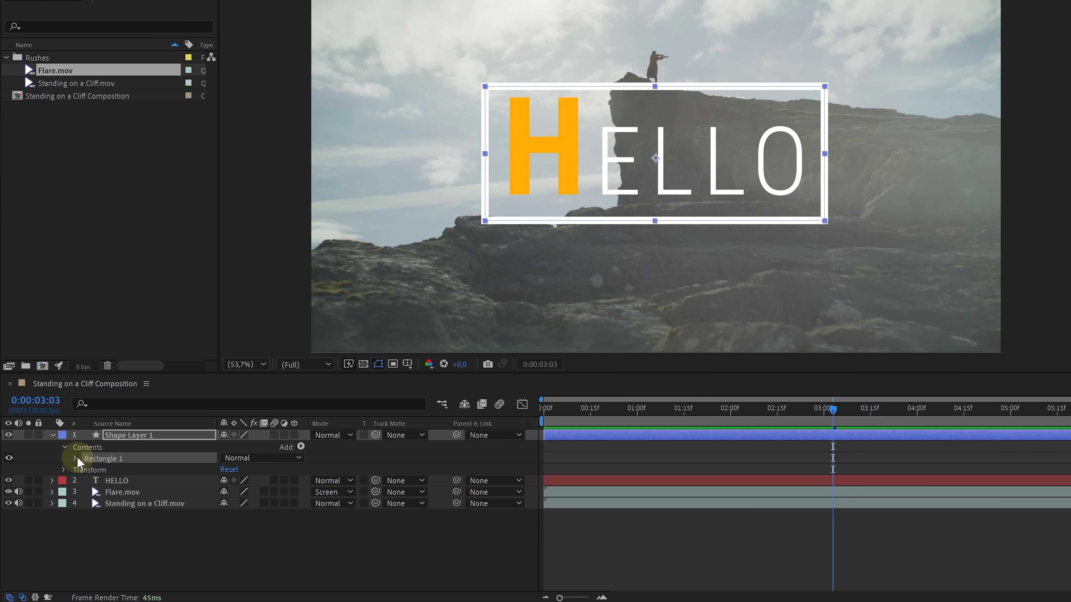
Add Trim Paths to Shape Layer 1's contents and expand its Start/End settings.
{"action": "left_click", "coordinate": [75, 459]}
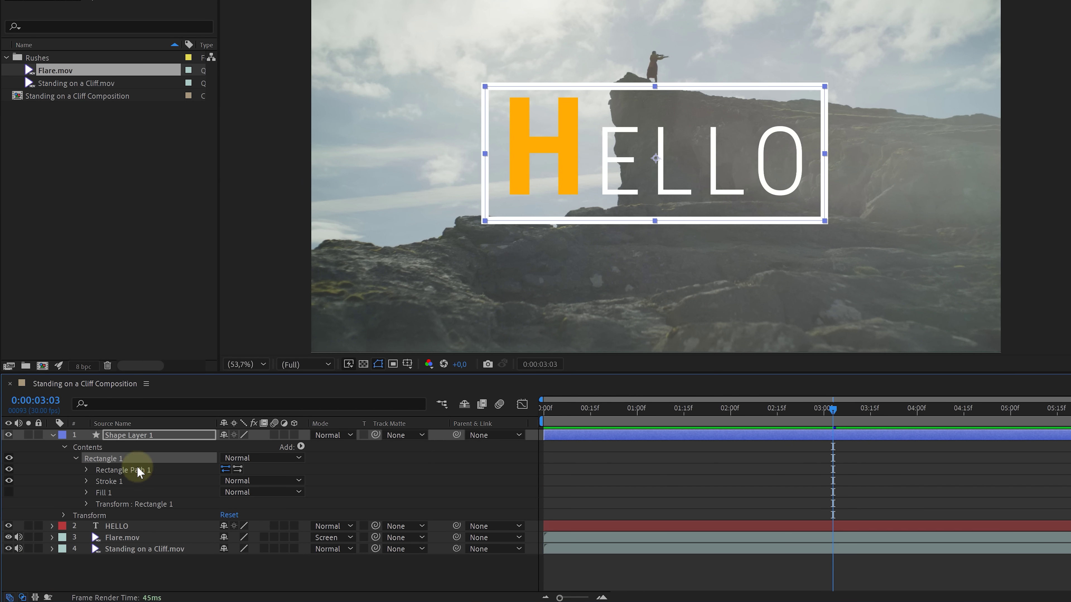
{"action": "left_click", "coordinate": [301, 447]}
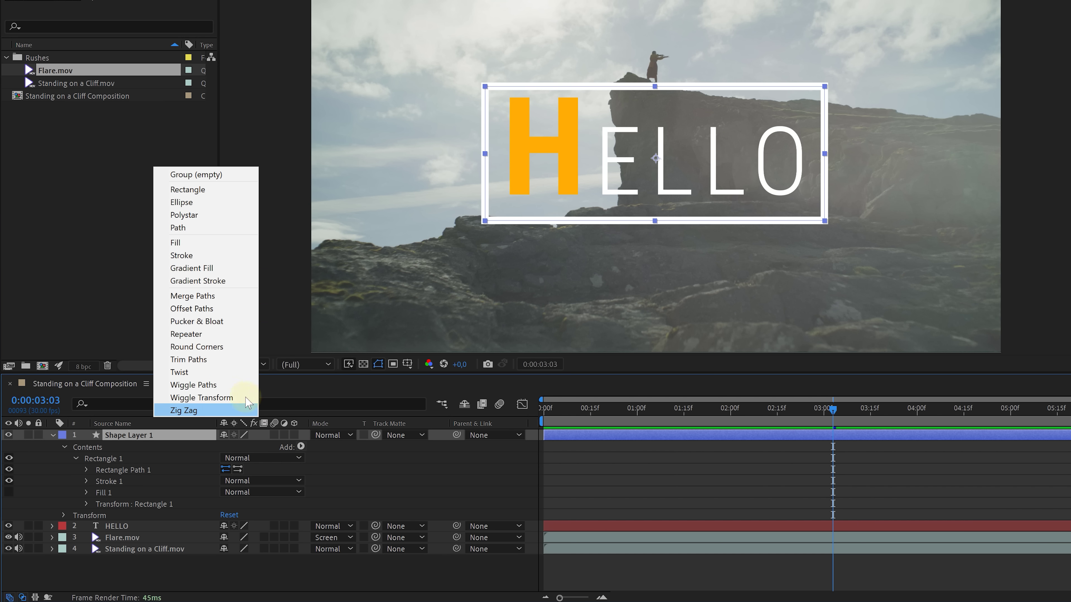
{"action": "left_click", "coordinate": [239, 364]}
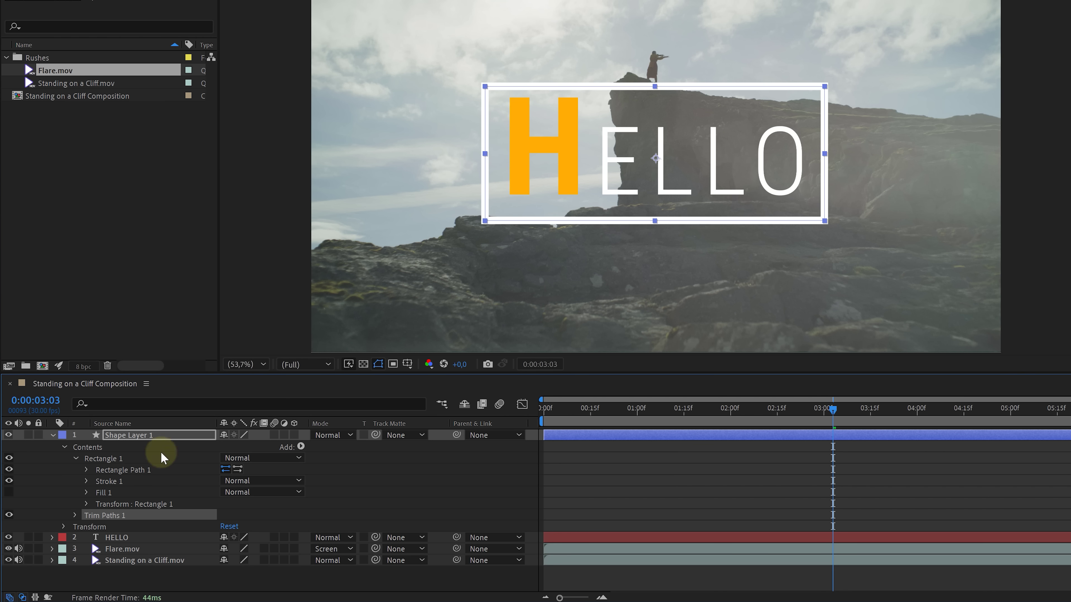
{"action": "left_click", "coordinate": [75, 515]}
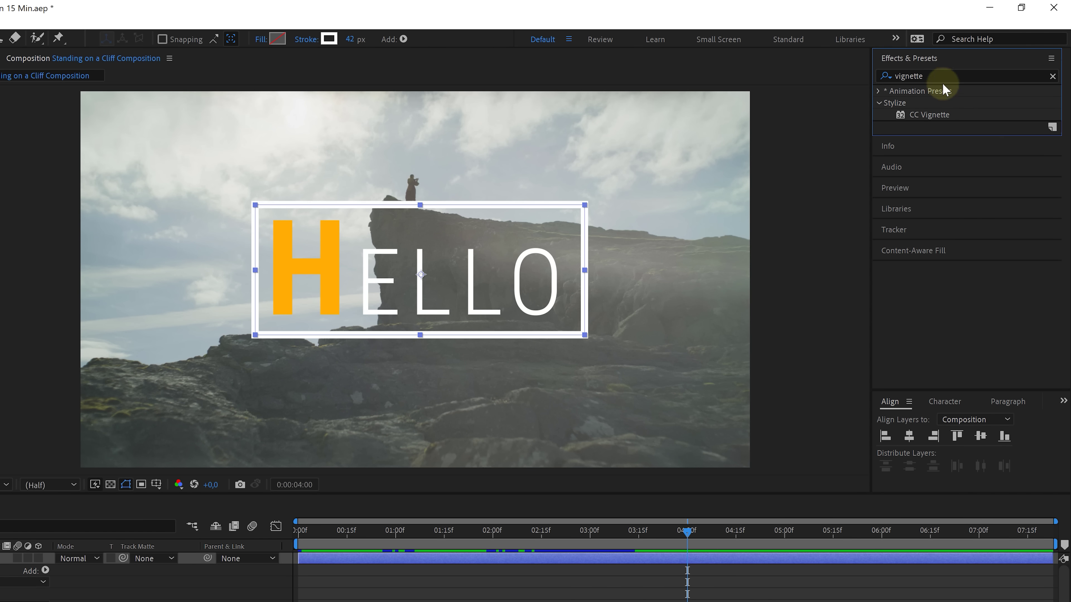
Select CC Vignette in Effects & Presets, then show the timeline's New layer menu.
{"action": "left_click", "coordinate": [941, 116]}
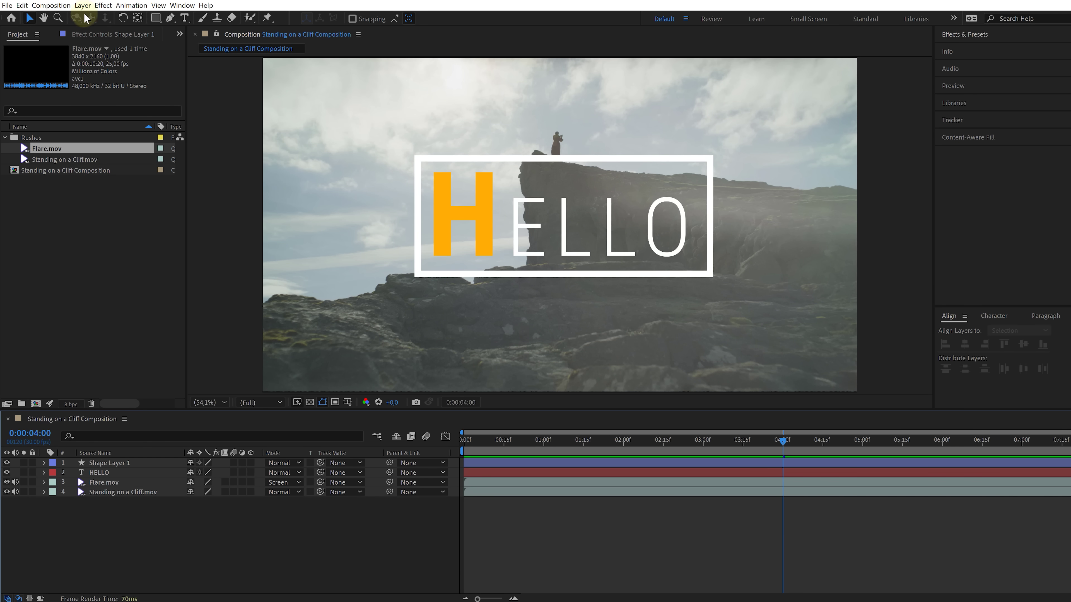
{"action": "left_click", "coordinate": [82, 5]}
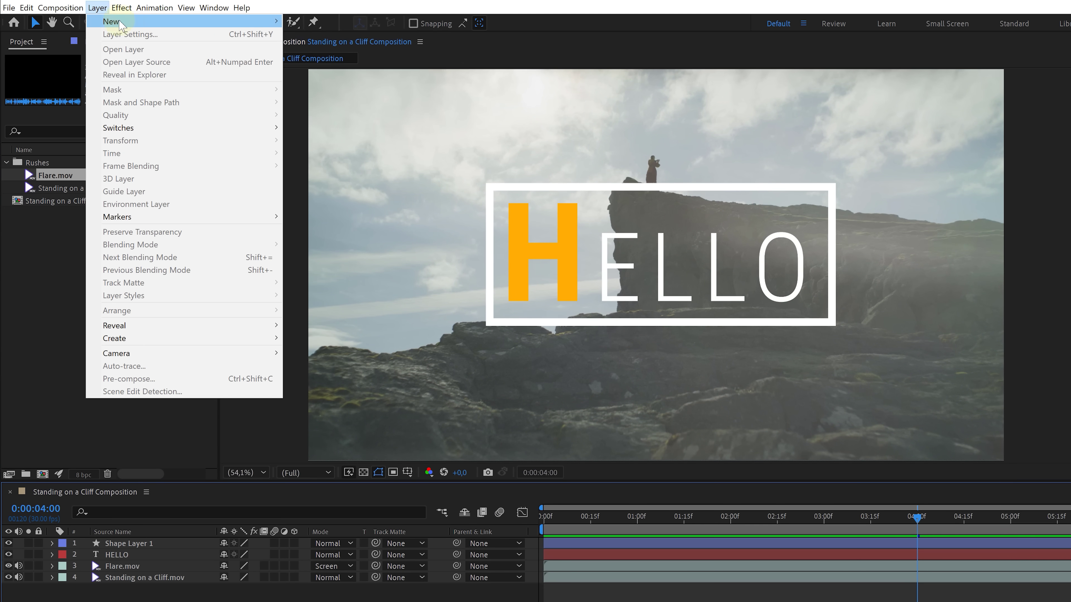
{"action": "mouse_move", "coordinate": [219, 17]}
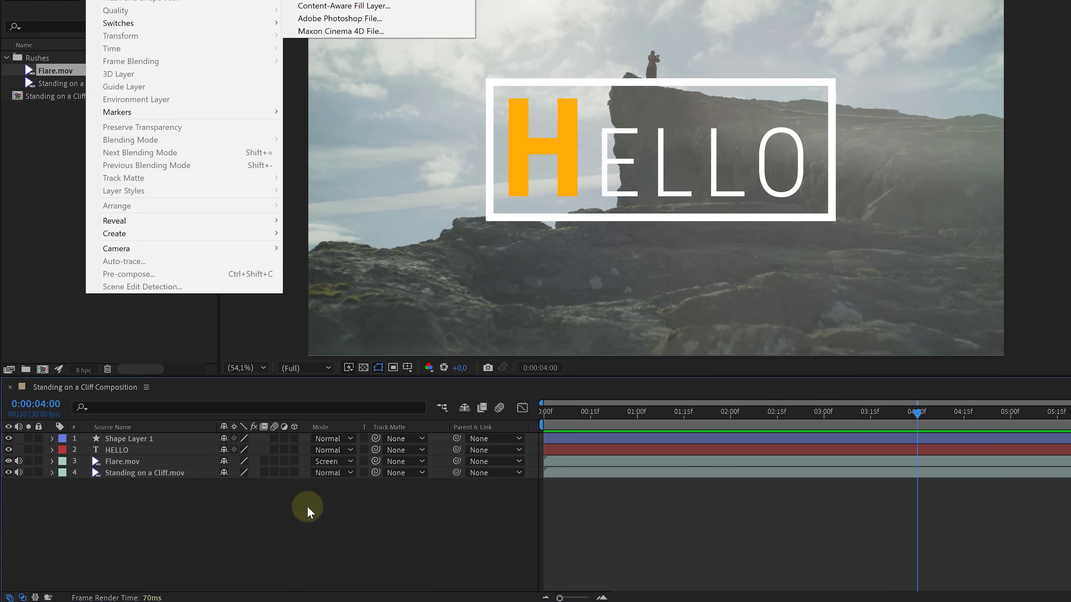
{"action": "key", "text": "Escape"}
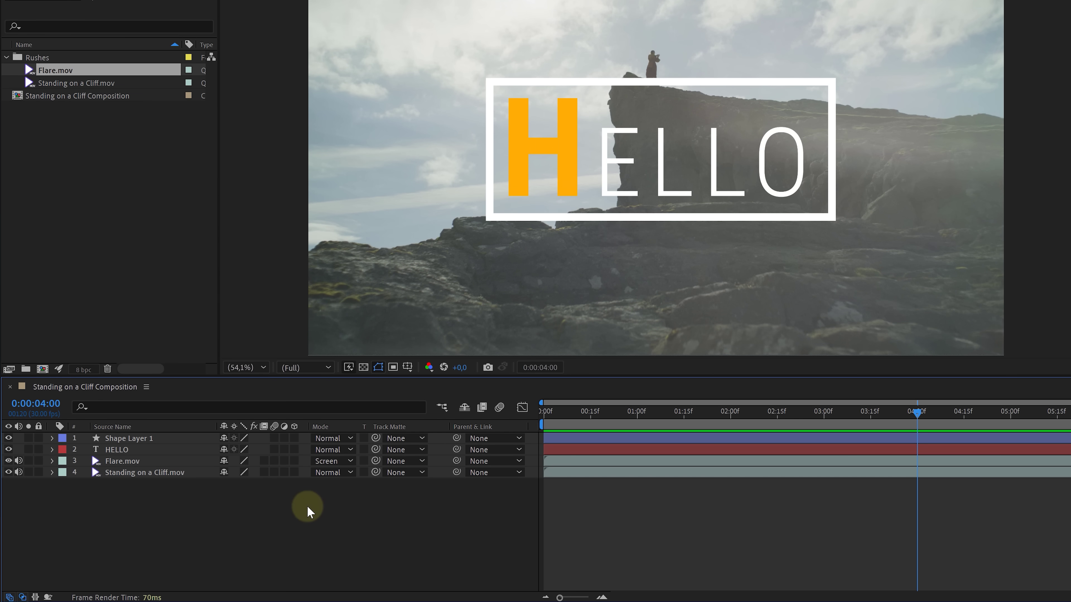
{"action": "right_click", "coordinate": [307, 506]}
{"action": "mouse_move", "coordinate": [375, 382]}
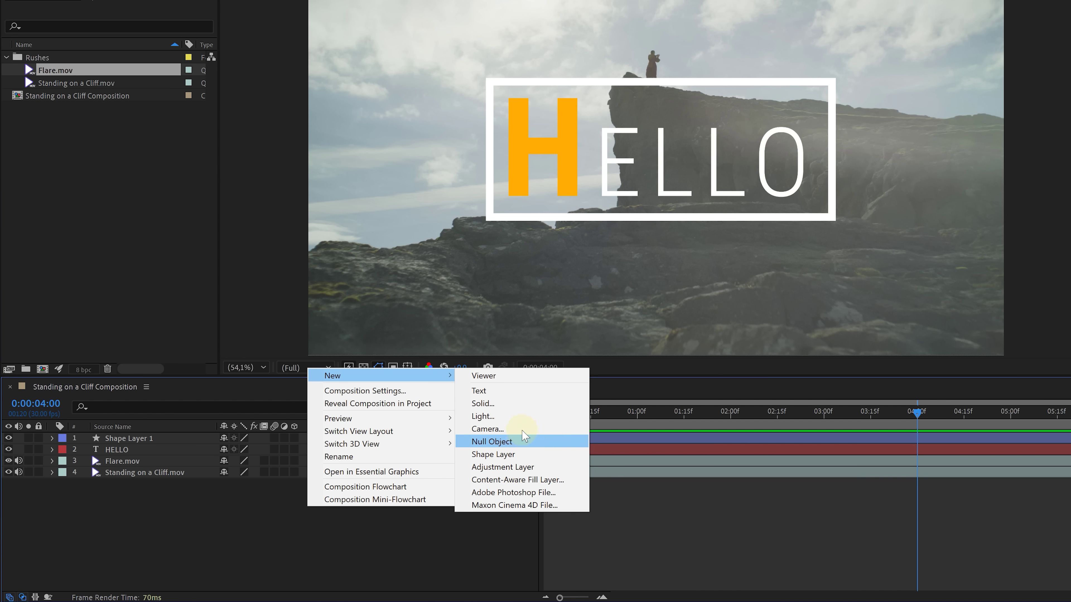
Create a new pure black solid layer named Vignette.
{"action": "left_click", "coordinate": [520, 405]}
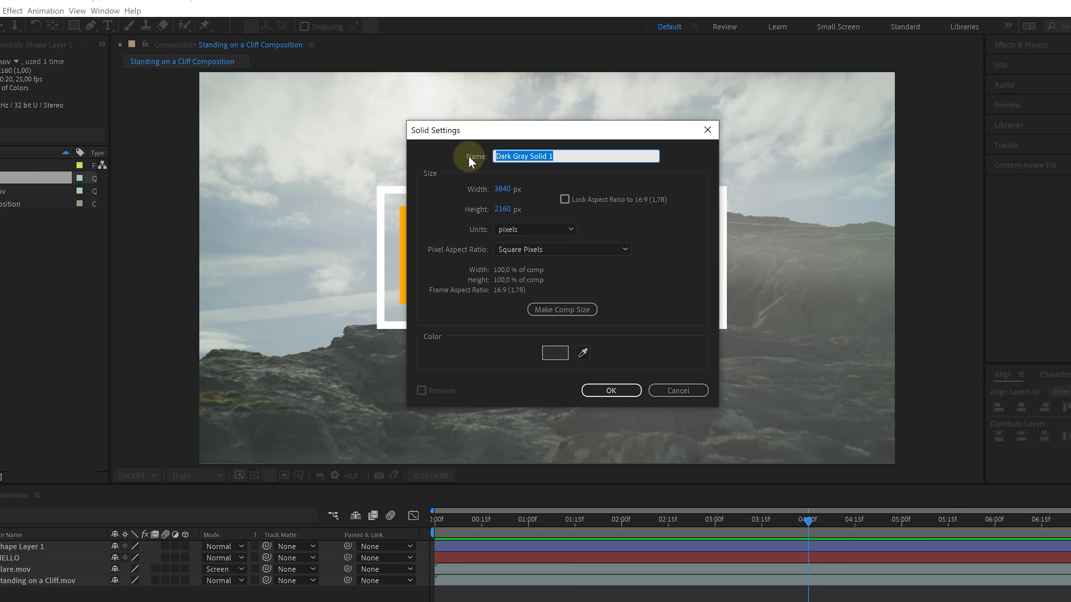
{"action": "type", "text": "Vignette"}
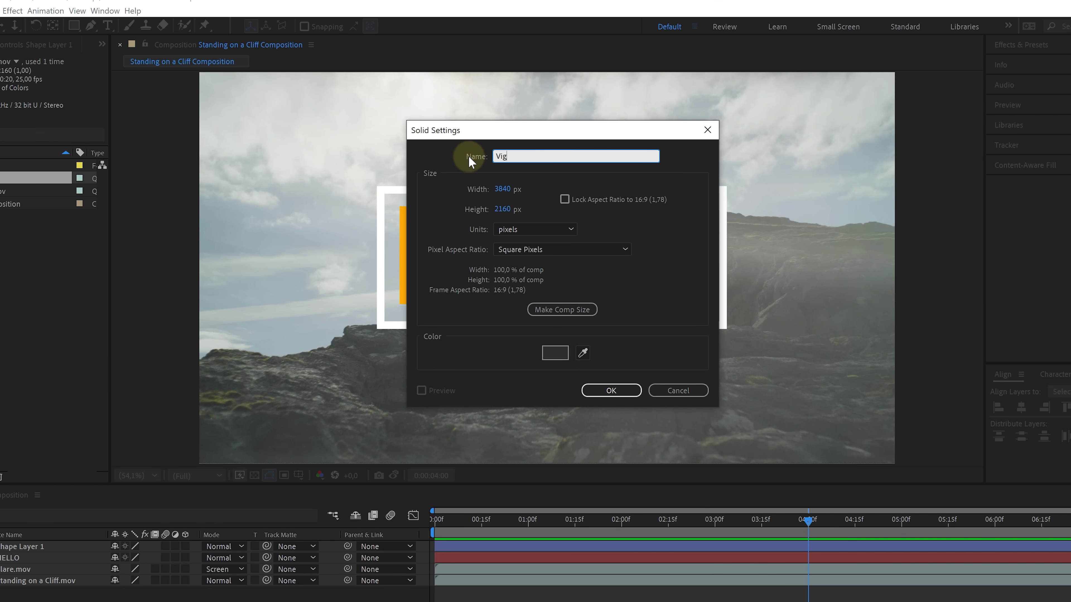
{"action": "left_click", "coordinate": [464, 192]}
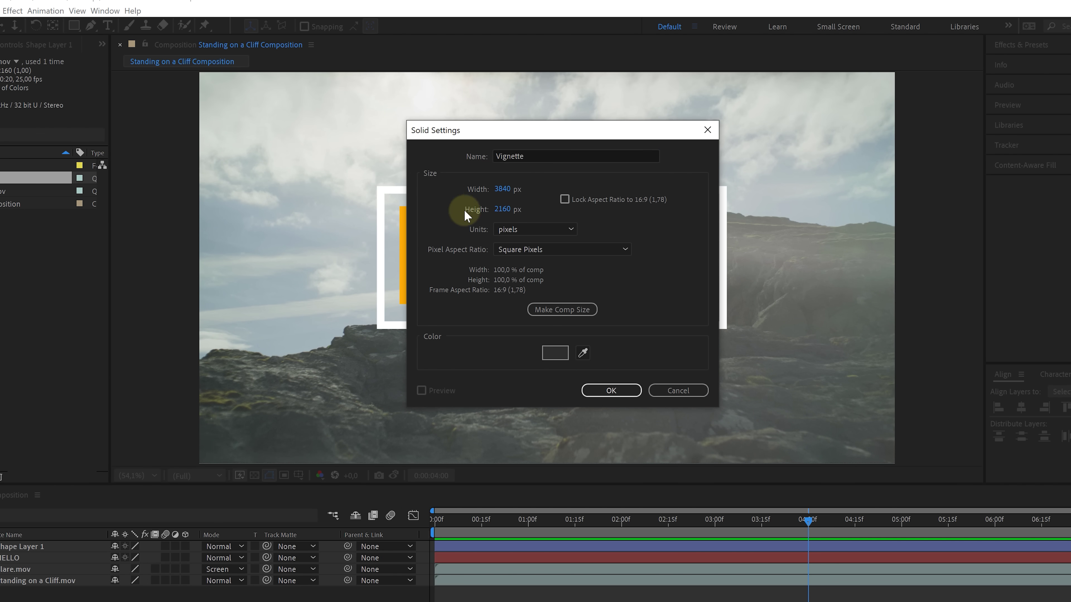
{"action": "left_click", "coordinate": [551, 351]}
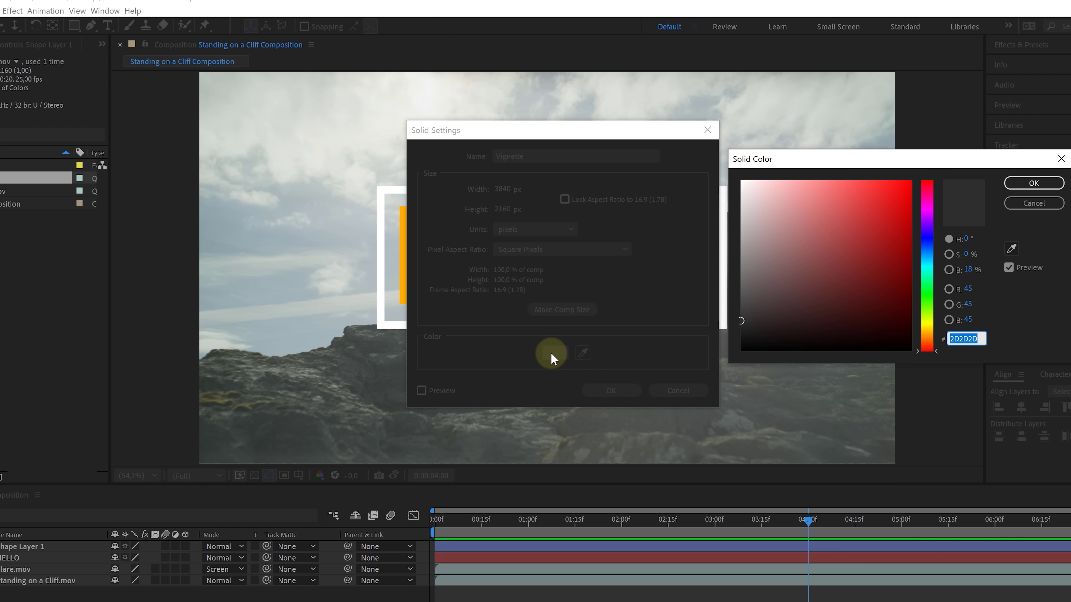
{"action": "left_click_drag", "start_coordinate": [767, 306], "coordinate": [709, 361]}
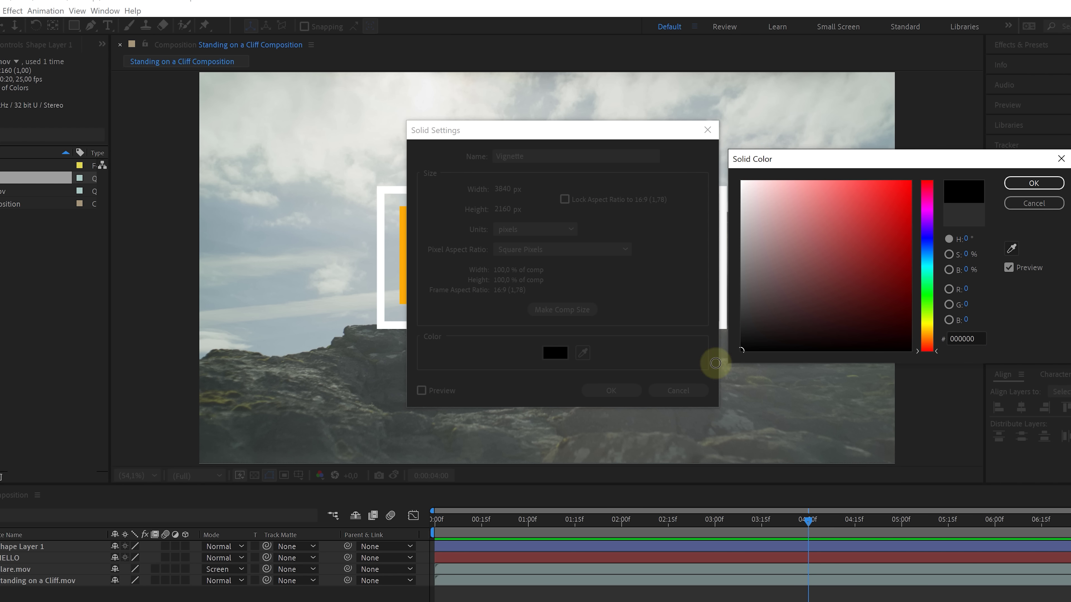
{"action": "left_click", "coordinate": [1029, 183]}
{"action": "left_click", "coordinate": [631, 391]}
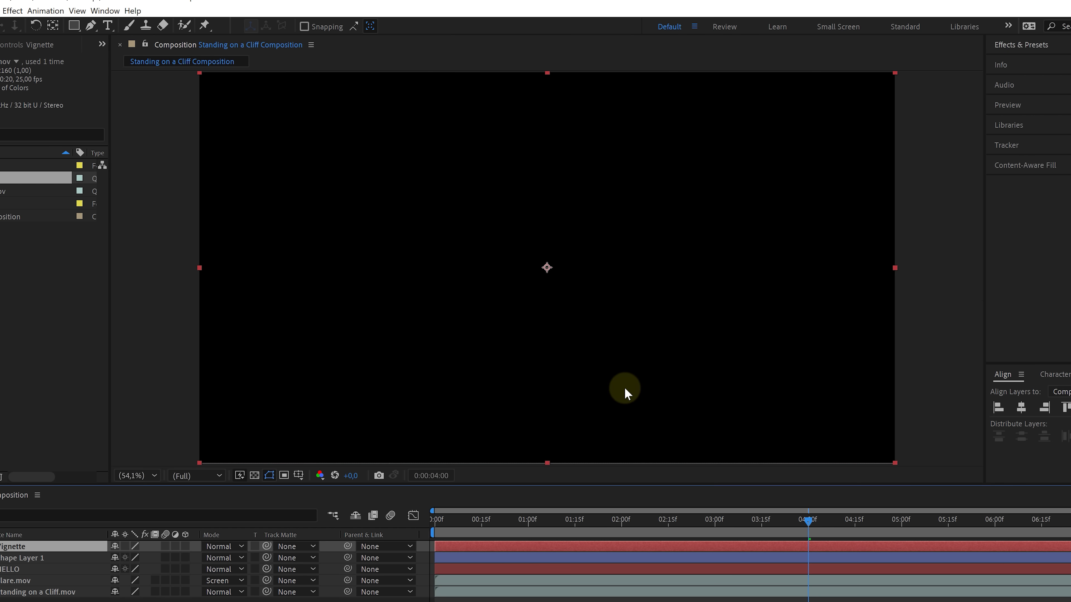
Check the Vignette solid in the Solids folder, collapse it, and select the Vignette layer.
{"action": "left_click", "coordinate": [6, 159]}
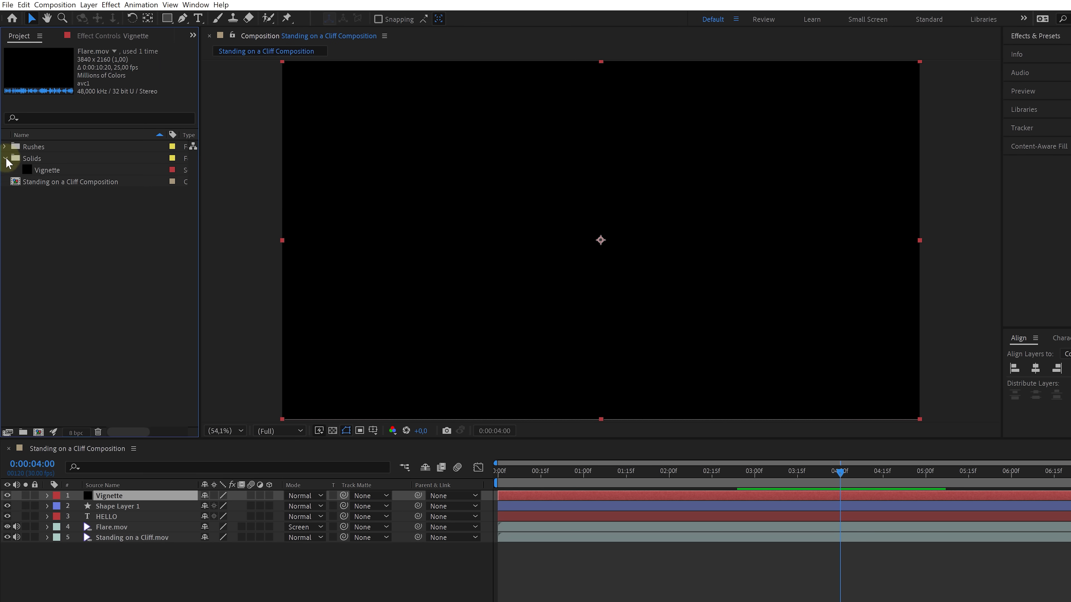
{"action": "left_click", "coordinate": [28, 174]}
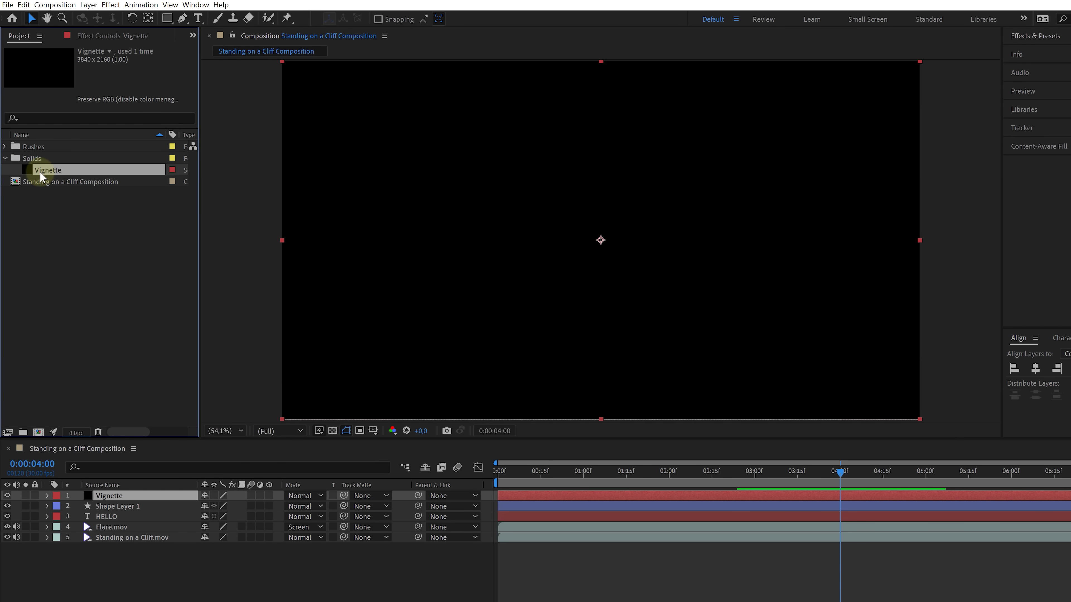
{"action": "left_click", "coordinate": [6, 160]}
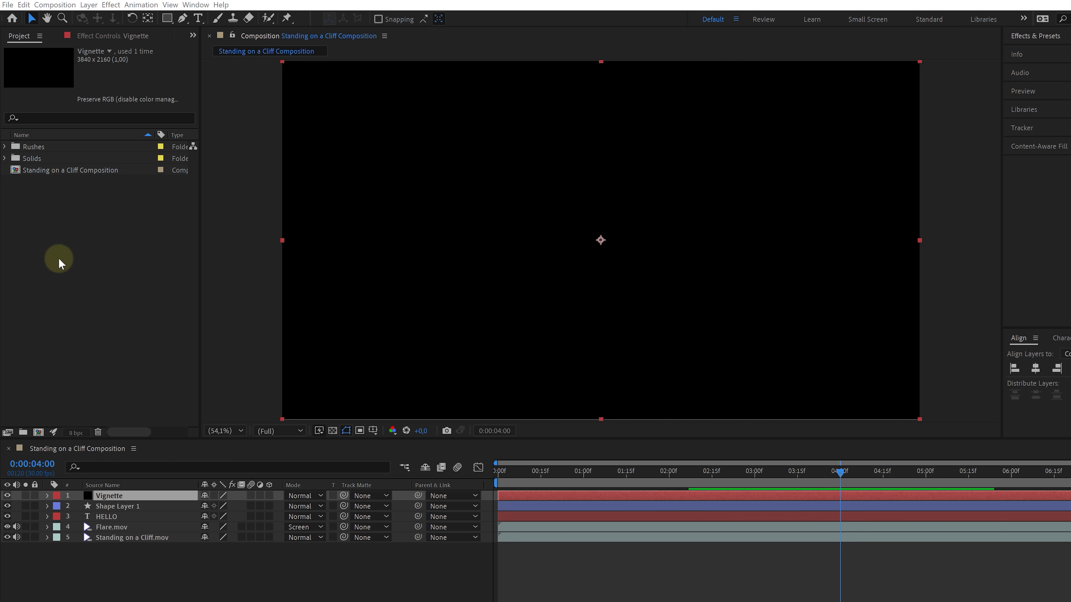
{"action": "left_click", "coordinate": [121, 494]}
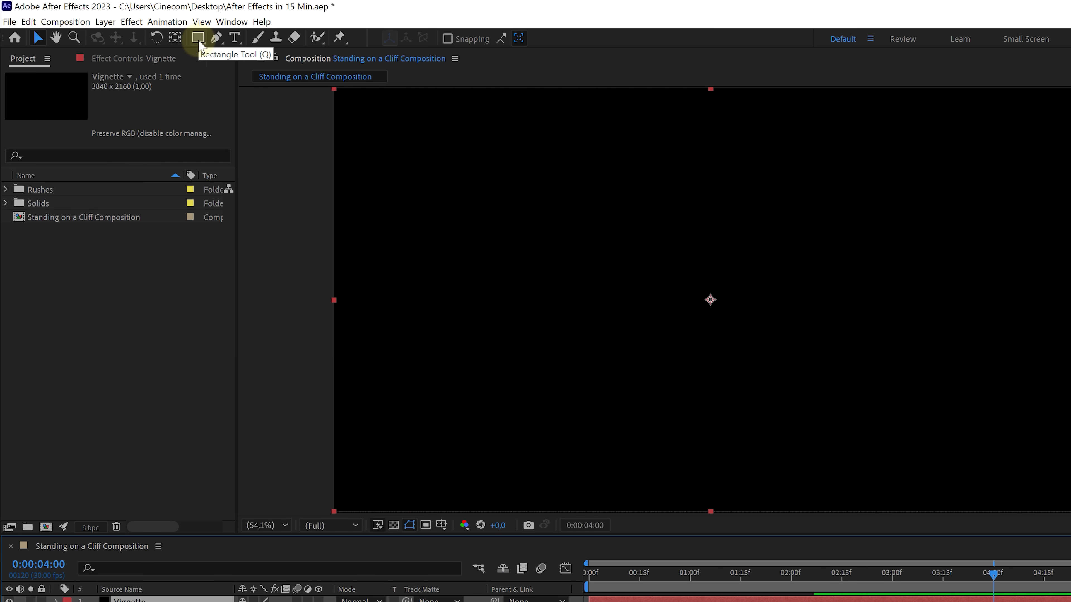
Draw a closed curved Pen-tool mask on the Vignette solid.
{"action": "left_click", "coordinate": [216, 40]}
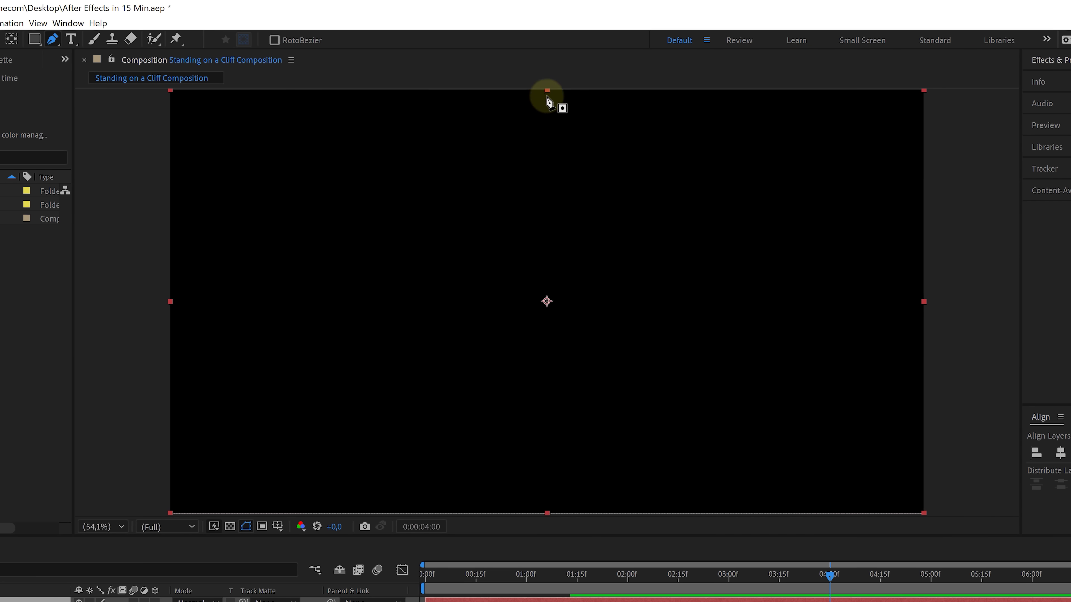
{"action": "left_click", "coordinate": [547, 113]}
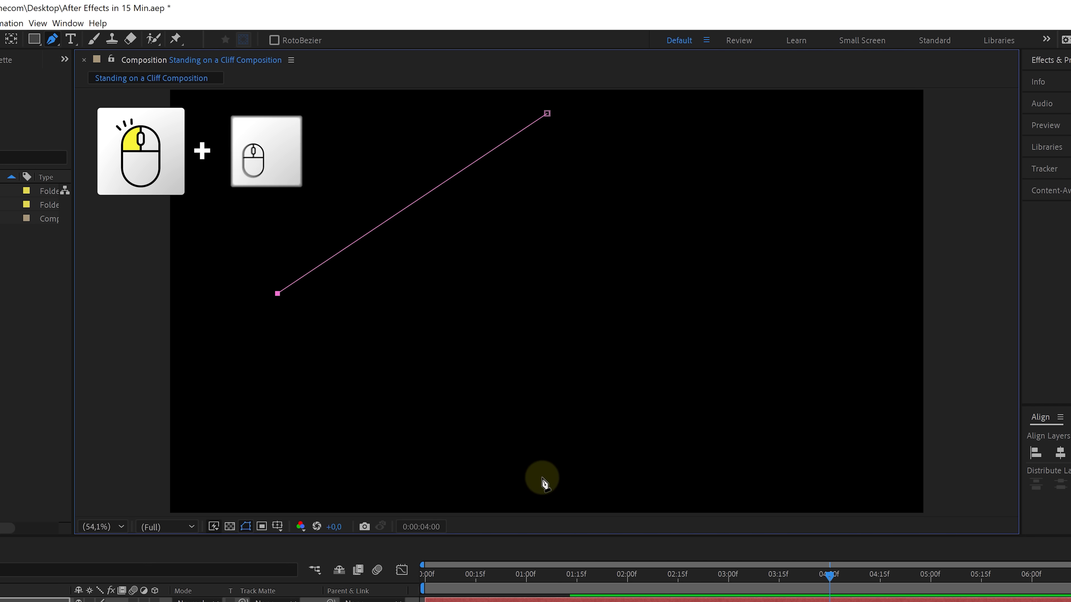
{"action": "left_click_drag", "start_coordinate": [542, 478], "coordinate": [747, 477]}
{"action": "left_click_drag", "start_coordinate": [866, 296], "coordinate": [862, 177]}
{"action": "left_click_drag", "start_coordinate": [547, 113], "coordinate": [327, 114]}
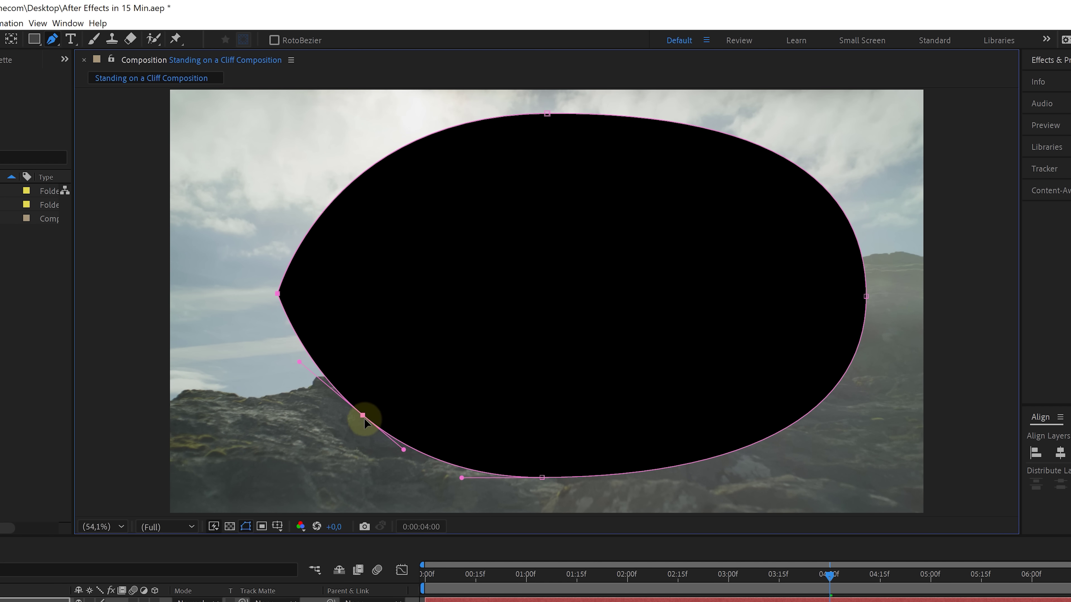
Adjust the mask's vertices and Bezier handles into a wide centred ellipse.
{"action": "mouse_move", "coordinate": [364, 419]}
{"action": "left_mouse_down"}
{"action": "mouse_move", "coordinate": [334, 427]}
{"action": "mouse_move", "coordinate": [363, 421]}
{"action": "mouse_move", "coordinate": [351, 421]}
{"action": "left_mouse_up"}
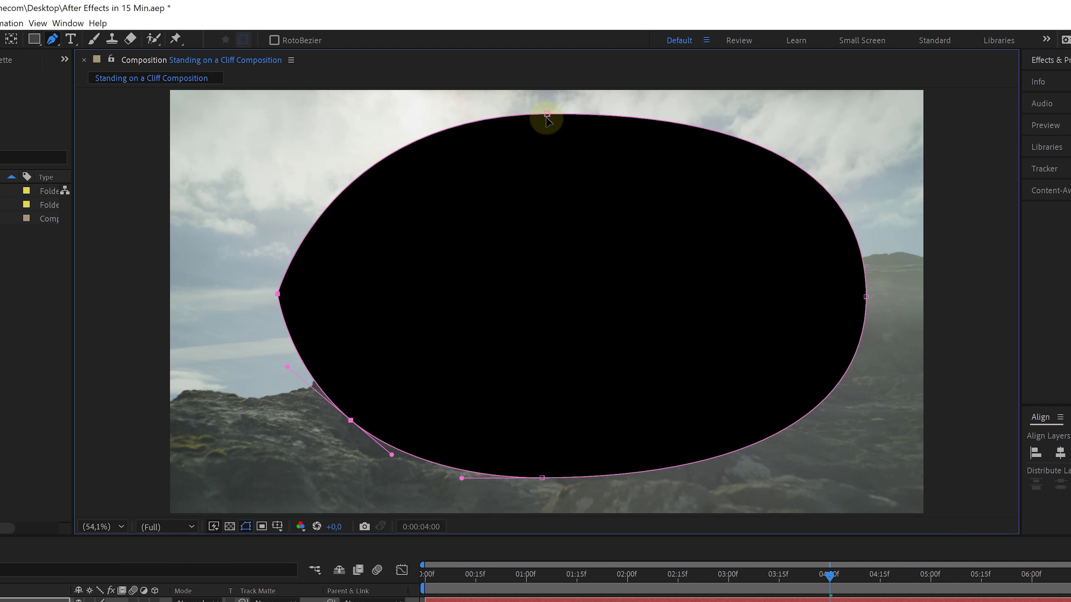
{"action": "left_click_drag", "start_coordinate": [547, 115], "coordinate": [316, 115]}
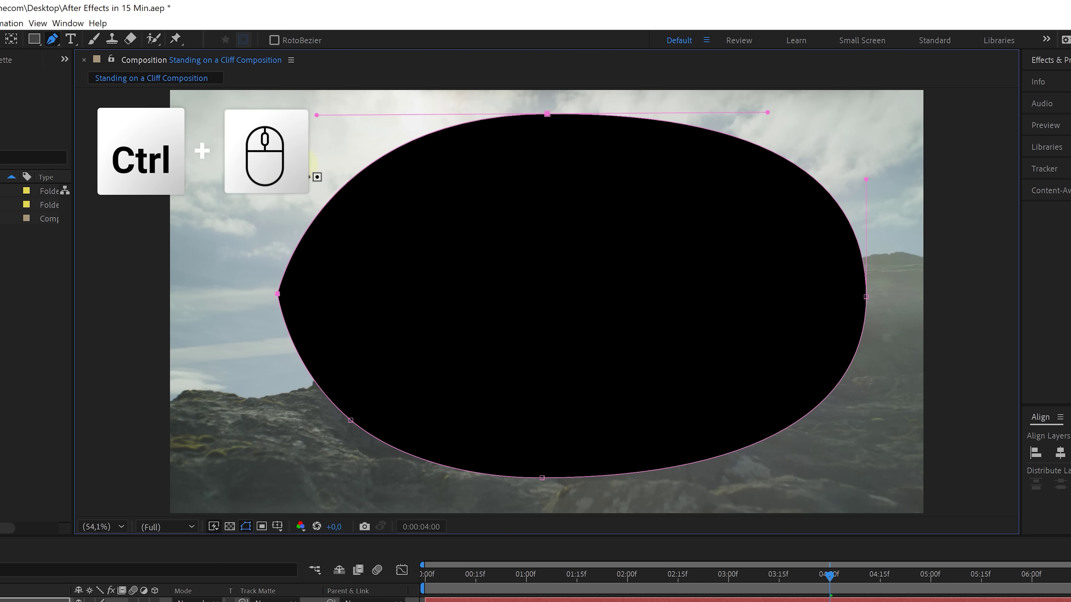
{"action": "left_click", "coordinate": [351, 421], "text": "ctrl"}
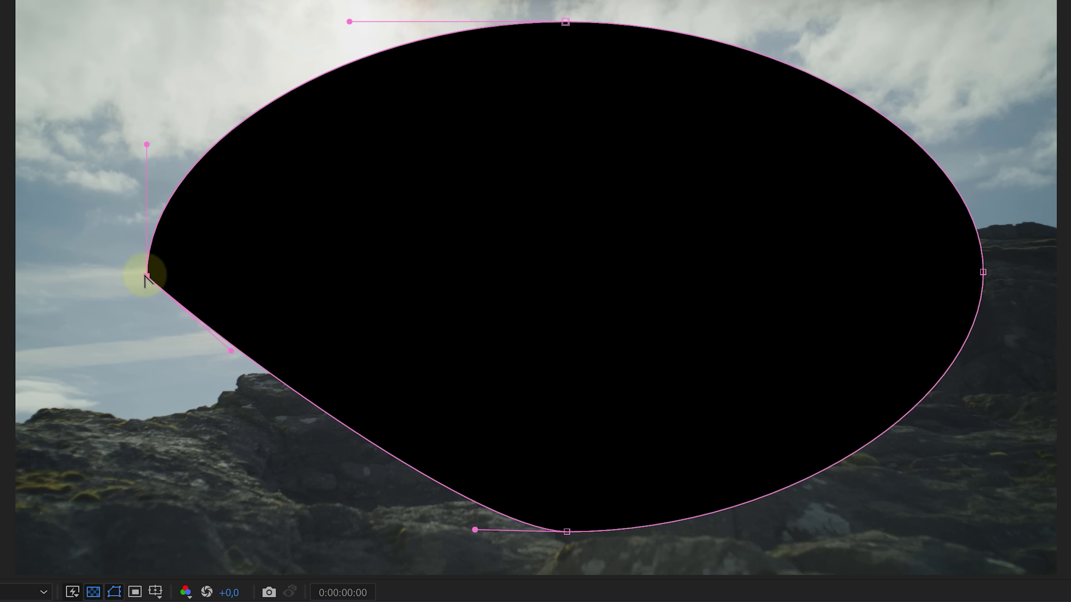
{"action": "left_click_drag", "start_coordinate": [278, 293], "coordinate": [273, 437]}
{"action": "left_click_drag", "start_coordinate": [146, 276], "coordinate": [67, 283]}
{"action": "left_click_drag", "start_coordinate": [983, 272], "coordinate": [1032, 274]}
{"action": "left_click_drag", "start_coordinate": [567, 531], "coordinate": [554, 540]}
{"action": "left_click_drag", "start_coordinate": [565, 22], "coordinate": [825, 17]}
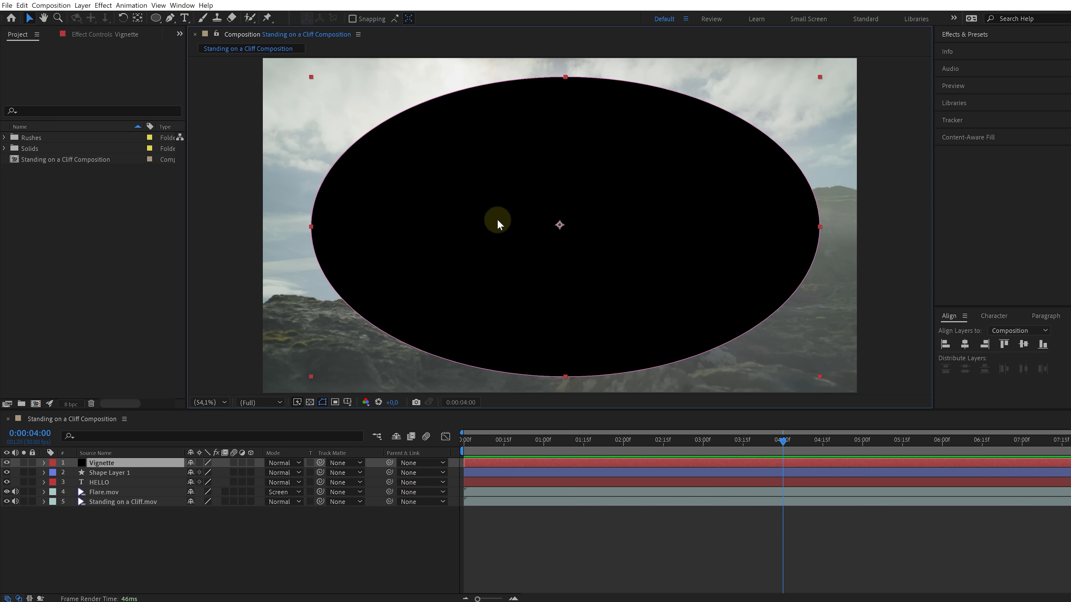
Invert the Vignette layer's Mask 1 and feather it to 832 px.
{"action": "left_click", "coordinate": [43, 462]}
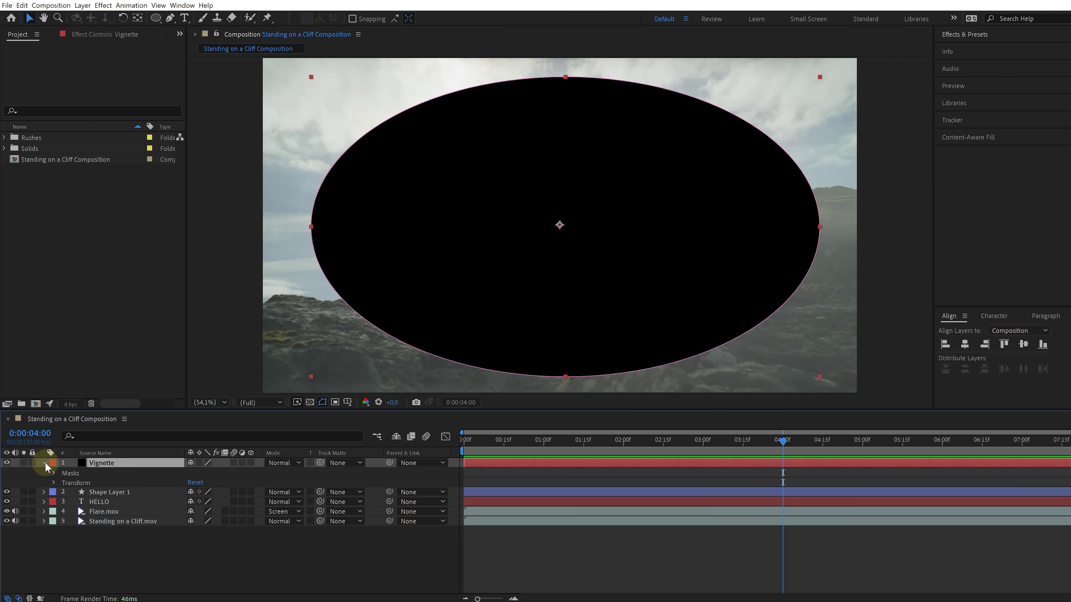
{"action": "left_click", "coordinate": [56, 473]}
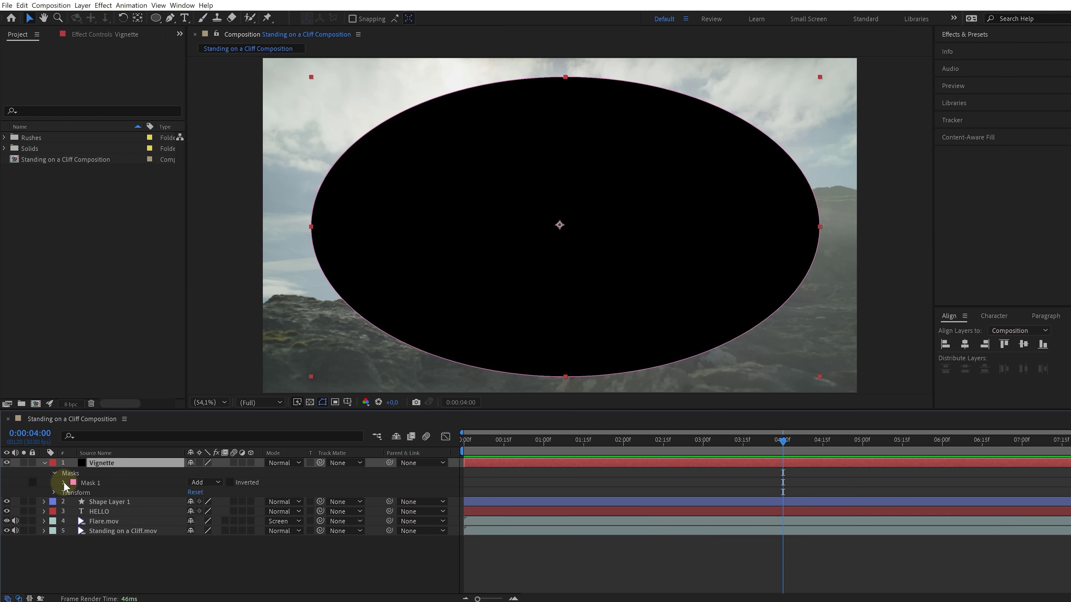
{"action": "left_click", "coordinate": [64, 482]}
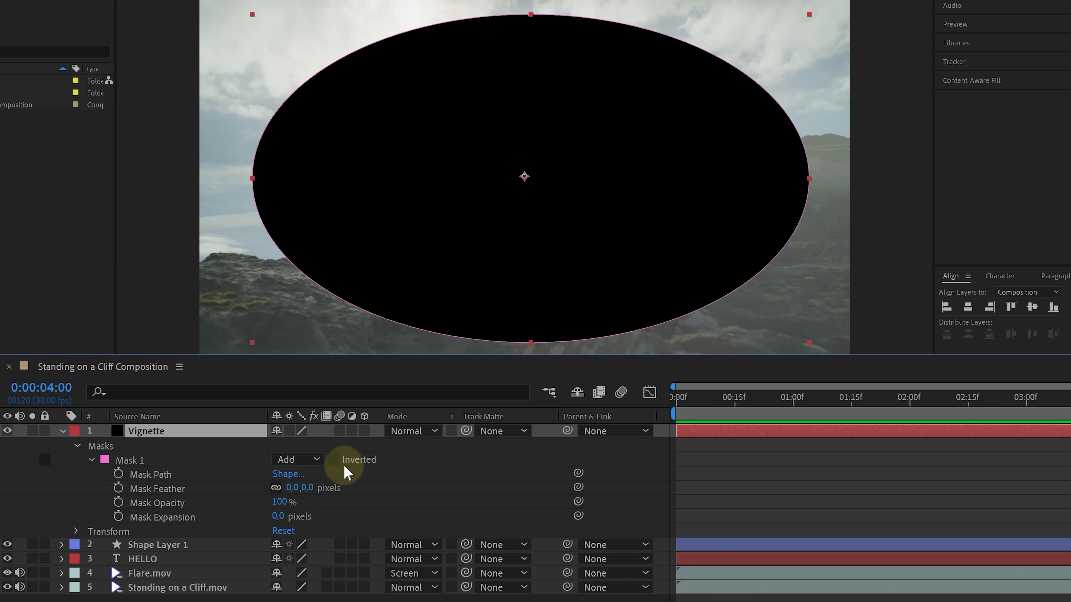
{"action": "left_click", "coordinate": [334, 460]}
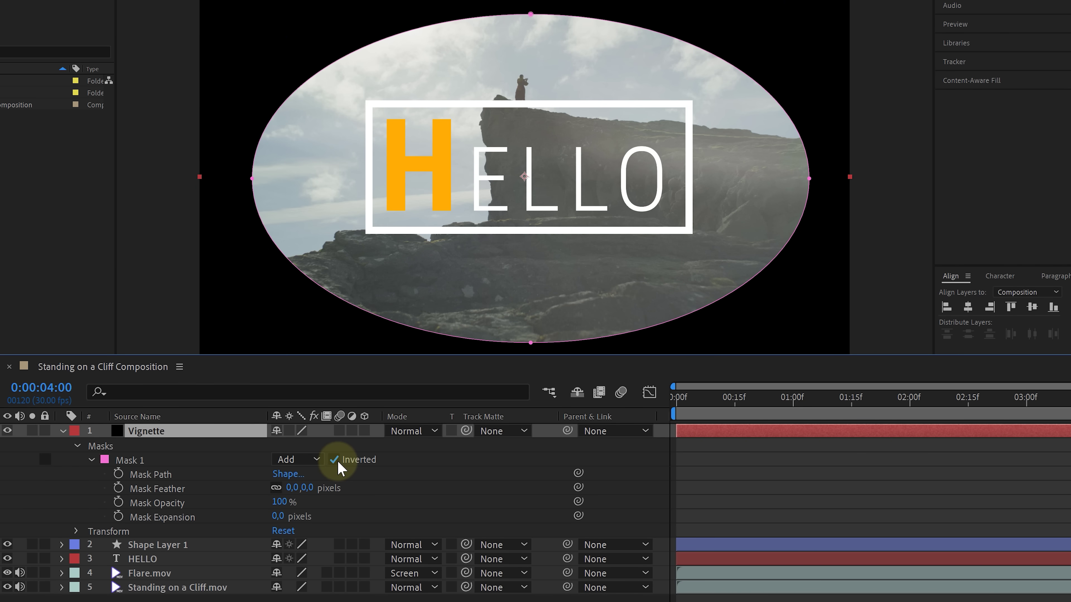
{"action": "left_click_drag", "start_coordinate": [299, 487], "coordinate": [157, 499]}
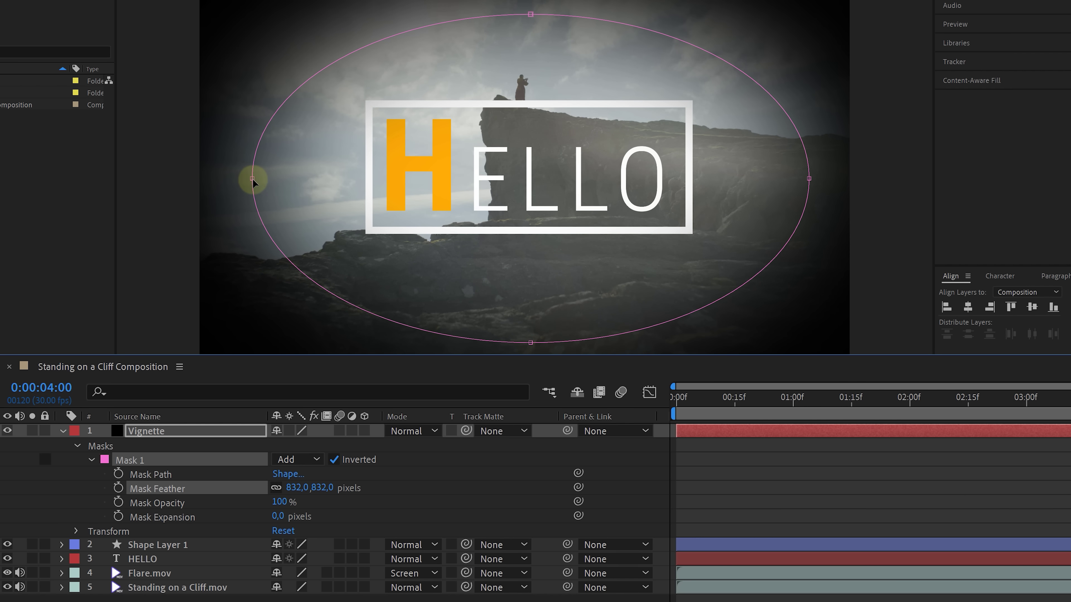
Stretch the vignette mask ellipse wider left and right and taller at the top.
{"action": "left_click_drag", "start_coordinate": [252, 181], "coordinate": [233, 180]}
{"action": "left_click_drag", "start_coordinate": [808, 178], "coordinate": [828, 177]}
{"action": "left_click_drag", "start_coordinate": [531, 14], "coordinate": [531, 5]}
Finish stretching the mask taller and lower the Vignette layer's opacity to 40%.
{"action": "left_click_drag", "start_coordinate": [530, 342], "coordinate": [532, 355]}
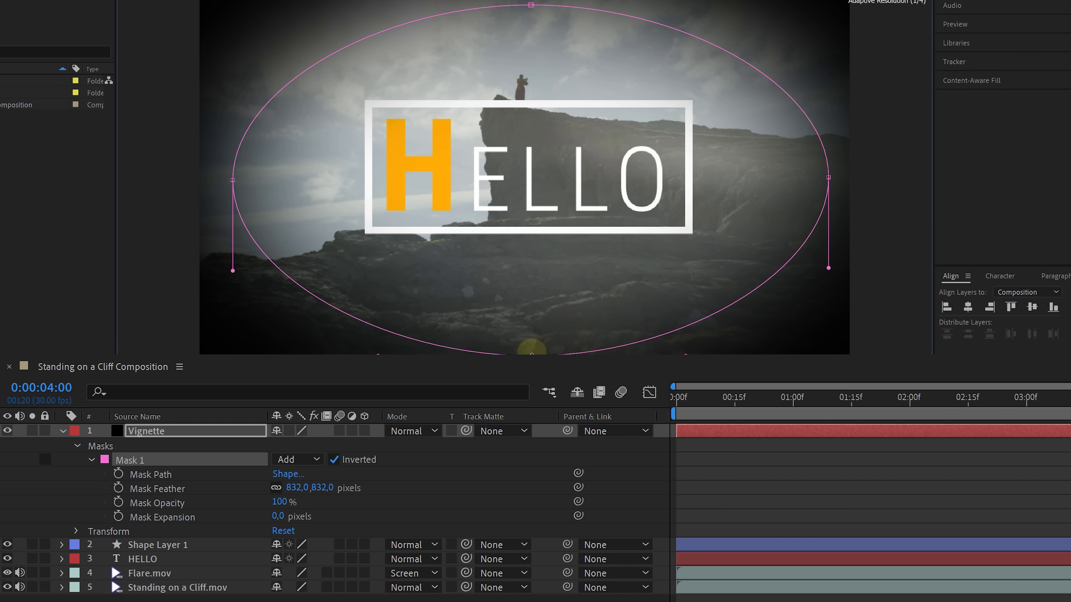
{"action": "left_click", "coordinate": [75, 446]}
{"action": "left_click", "coordinate": [78, 461]}
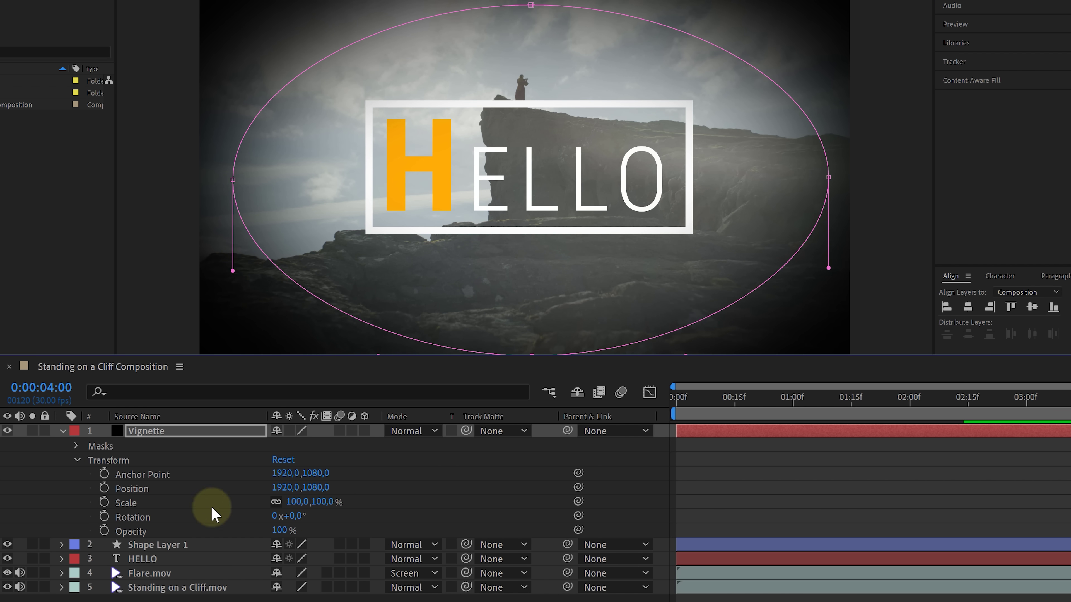
{"action": "left_click_drag", "start_coordinate": [277, 531], "coordinate": [239, 535]}
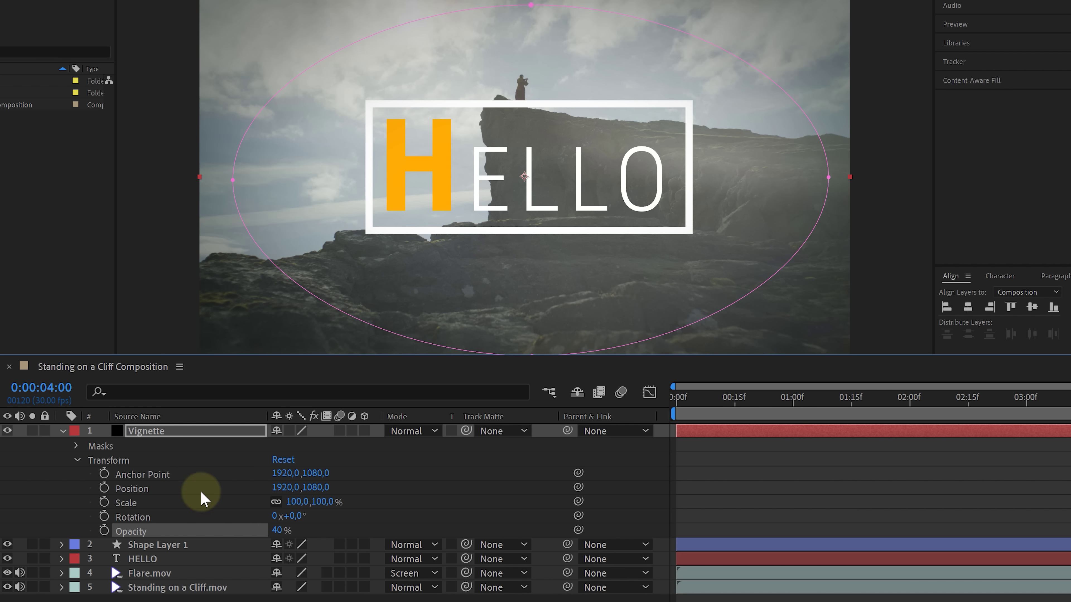
{"action": "left_click", "coordinate": [61, 431]}
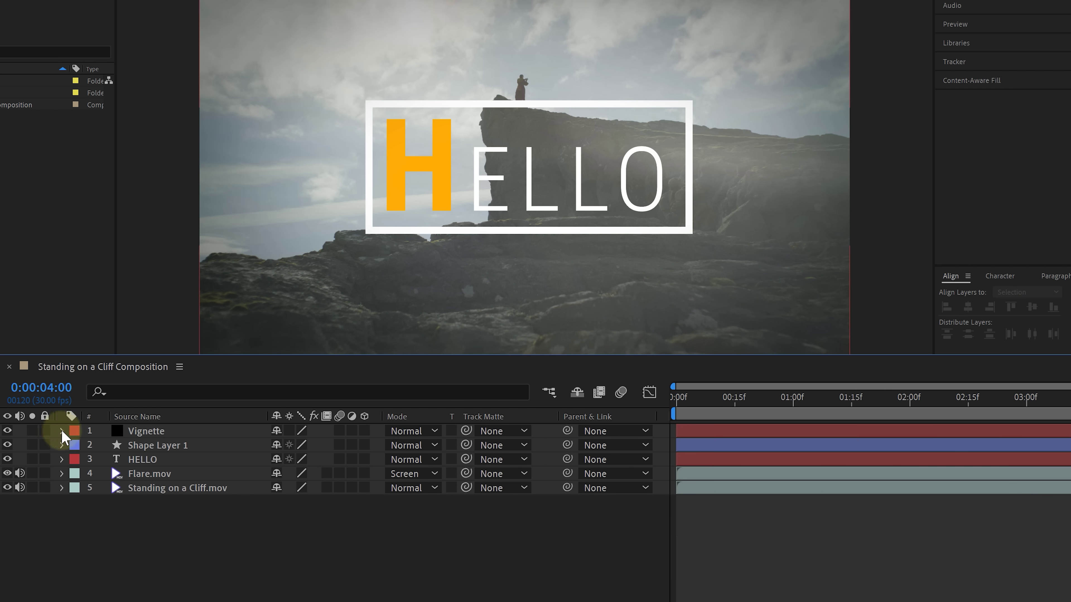
Toggle the Vignette layer's visibility several times to compare, leaving it on.
{"action": "left_click", "coordinate": [7, 431]}
{"action": "left_click", "coordinate": [8, 431]}
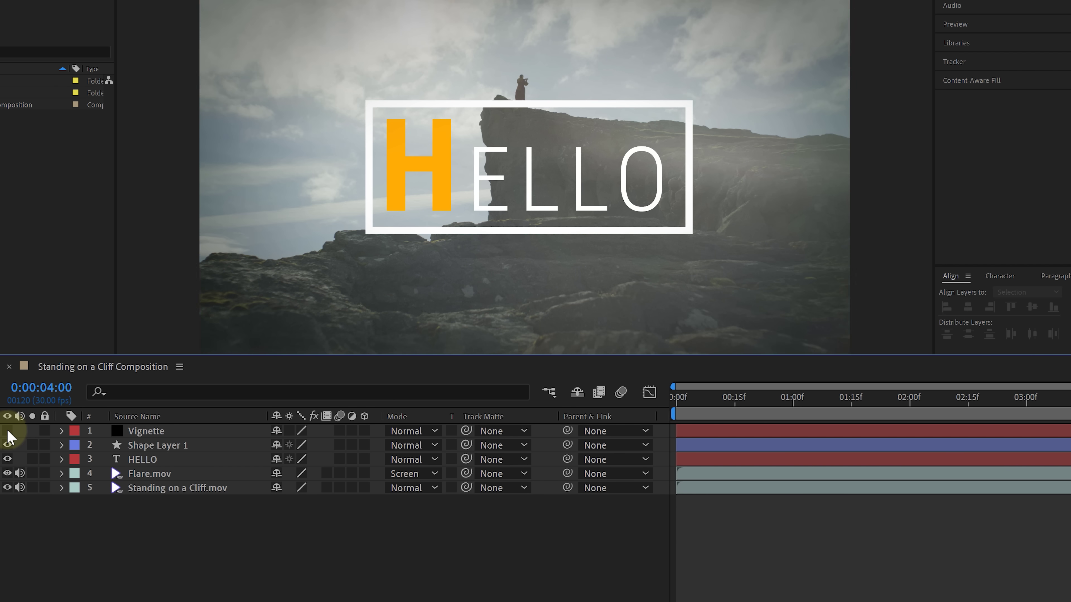
{"action": "left_click", "coordinate": [8, 432]}
{"action": "left_click", "coordinate": [8, 431]}
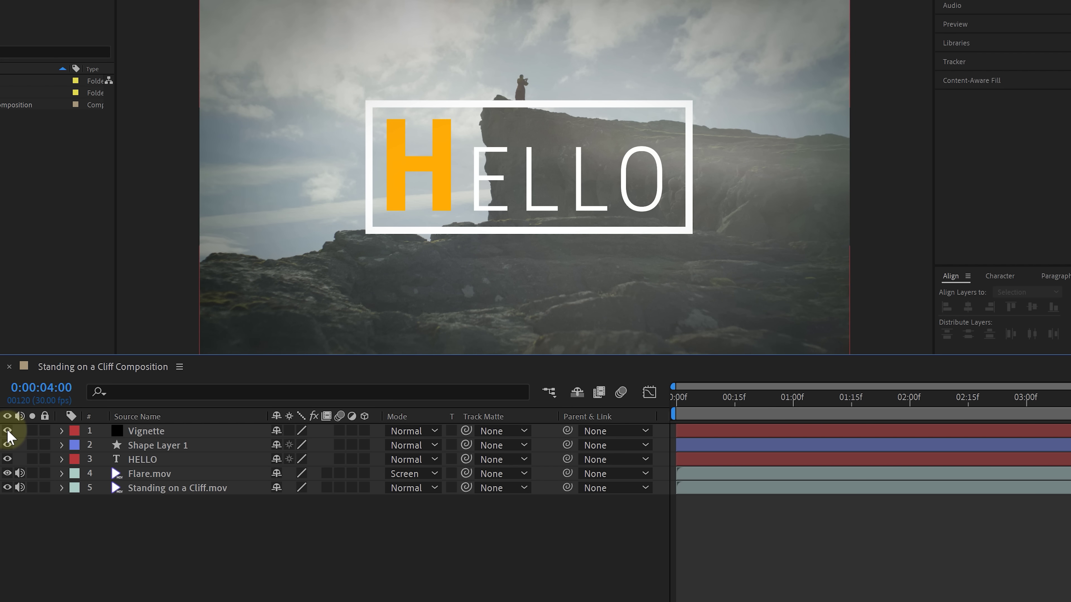
{"action": "left_click", "coordinate": [8, 431]}
{"action": "left_click", "coordinate": [8, 431]}
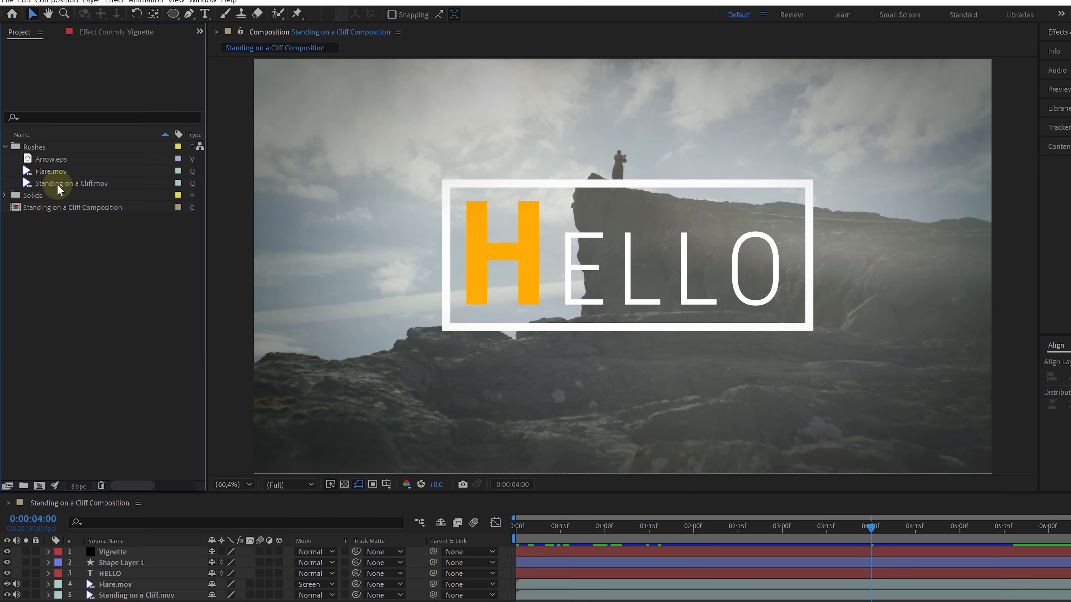
Create the Standing on a Cliff Tracking comp from Standing on a Cliff.mov.
{"action": "left_click_drag", "start_coordinate": [57, 184], "coordinate": [70, 324]}
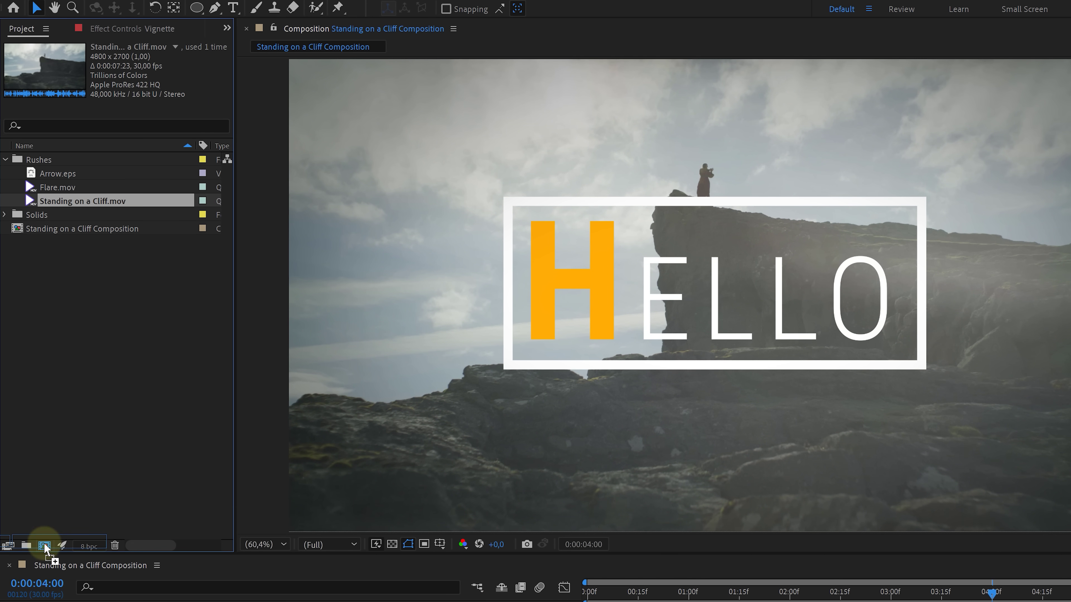
{"action": "left_click_drag", "start_coordinate": [44, 543], "coordinate": [45, 546]}
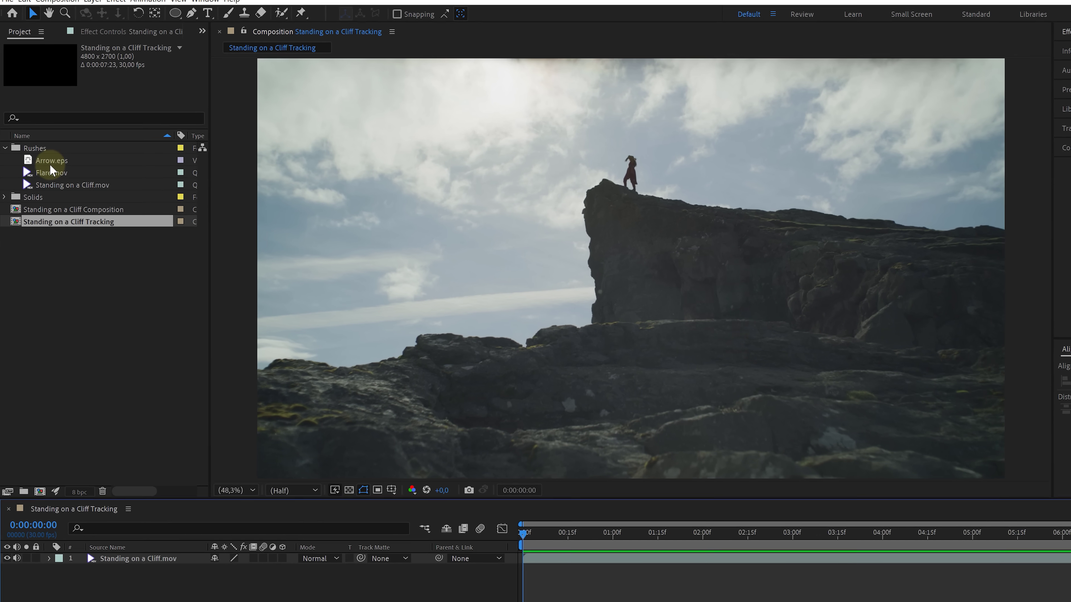
Add Arrow.eps as a layer above the cliff clip in the tracking comp.
{"action": "left_click", "coordinate": [48, 151]}
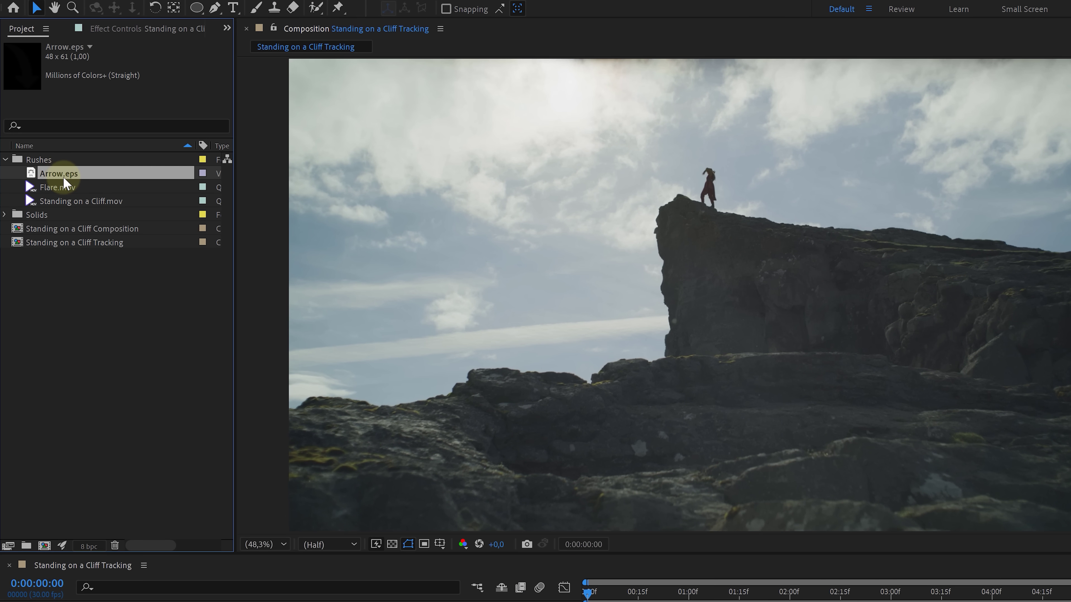
{"action": "left_click_drag", "start_coordinate": [64, 177], "coordinate": [105, 601]}
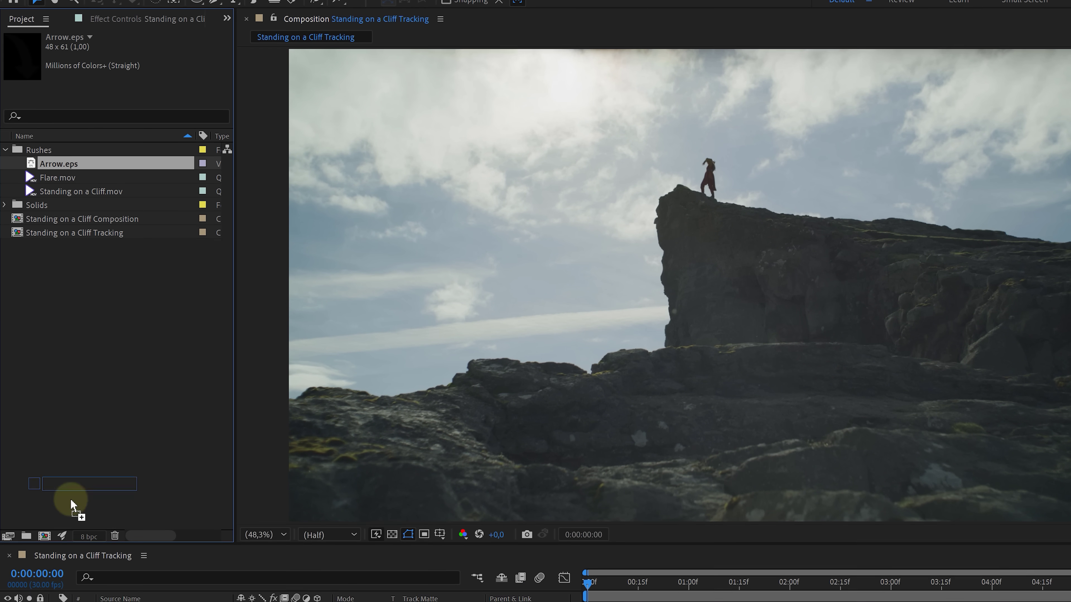
{"action": "left_click_drag", "start_coordinate": [105, 507], "coordinate": [109, 523]}
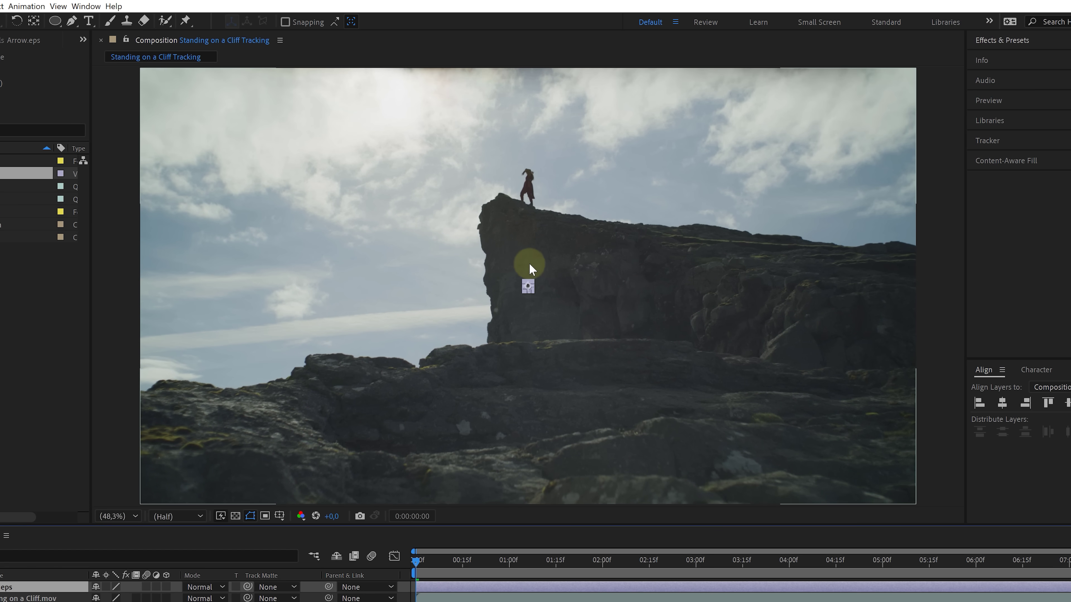
Scale up the arrow, enable Continuously Rasterize, and rotate it toward the clifftop figure.
{"action": "left_click", "coordinate": [537, 279]}
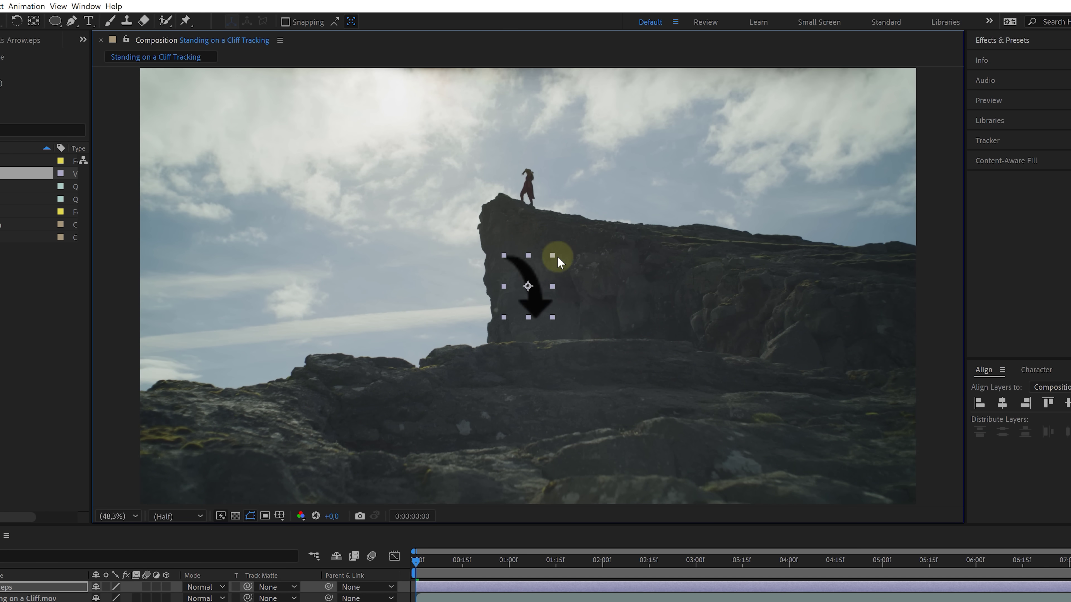
{"action": "left_click_drag", "start_coordinate": [560, 253], "coordinate": [580, 235]}
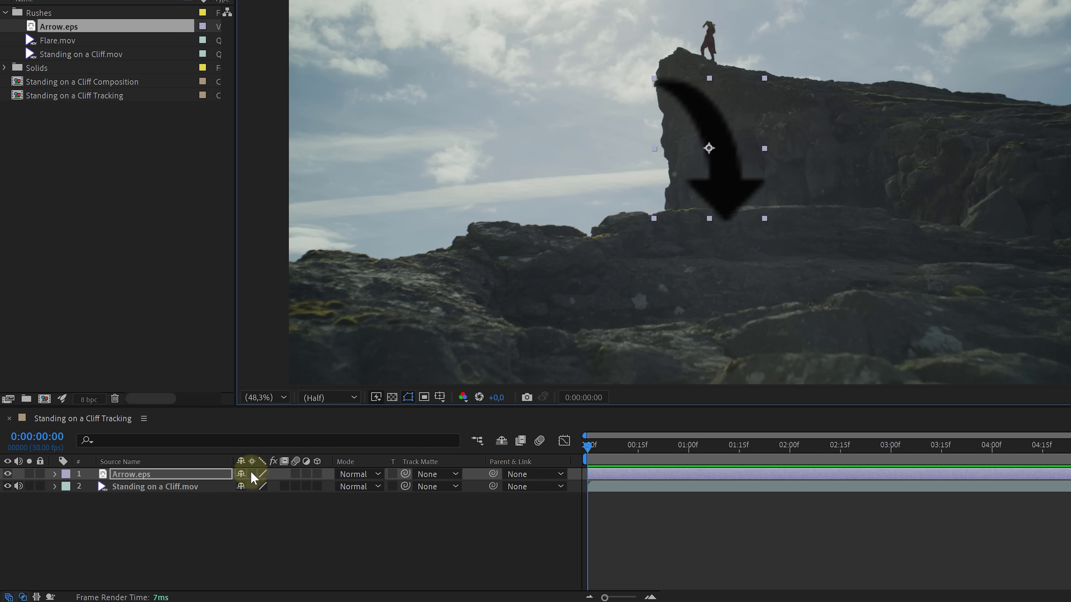
{"action": "left_click", "coordinate": [251, 474]}
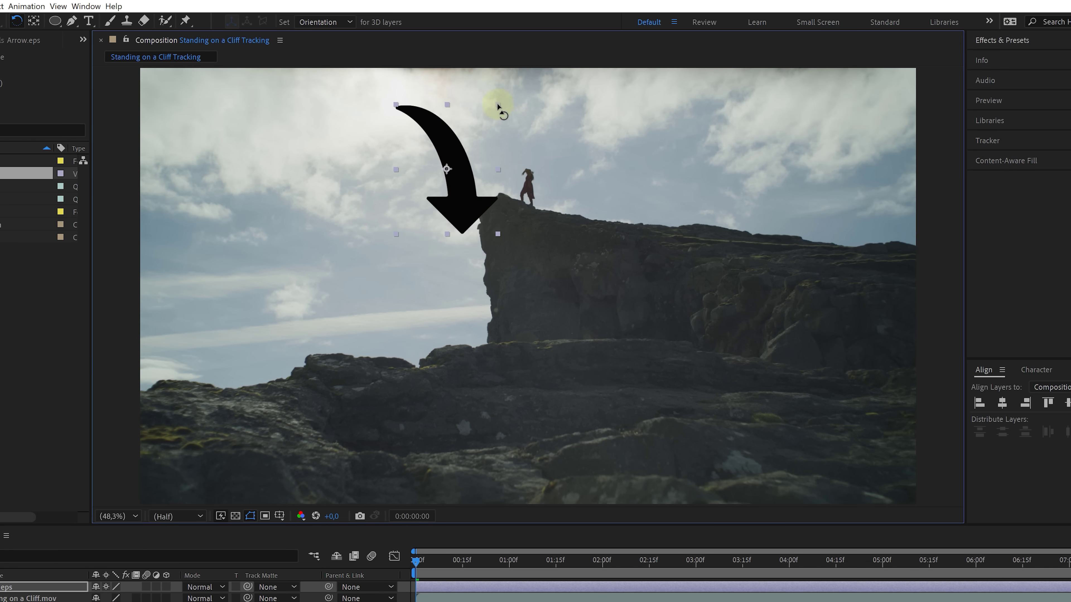
{"action": "left_click_drag", "start_coordinate": [496, 107], "coordinate": [503, 145]}
{"action": "key", "text": "v"}
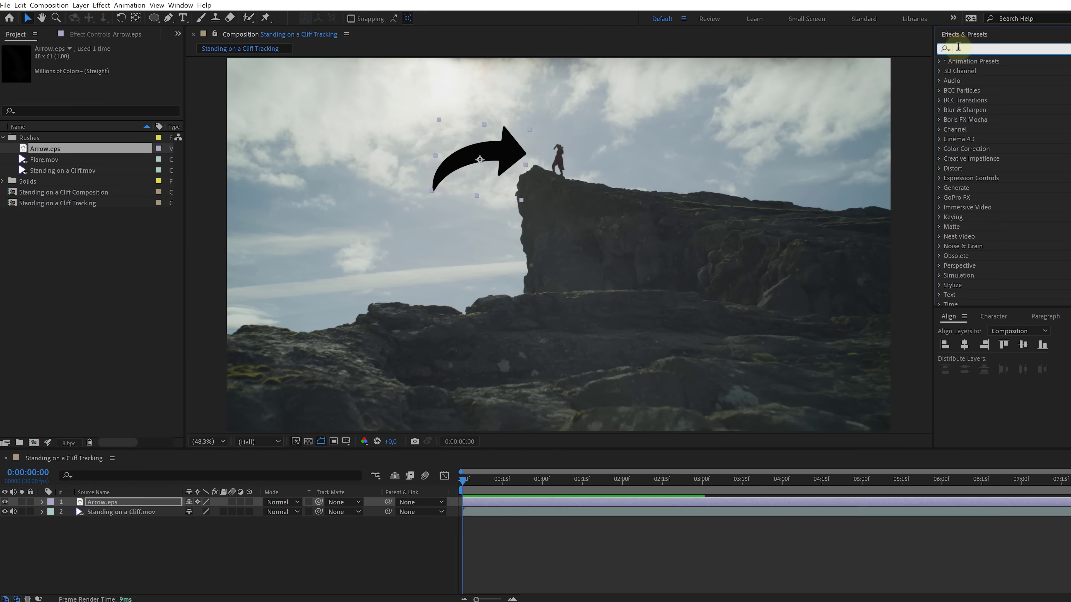
Apply a yellow Fill effect to Arrow.eps and preview the comp.
{"action": "type", "text": "fill"}
{"action": "left_click_drag", "start_coordinate": [969, 91], "coordinate": [101, 520]}
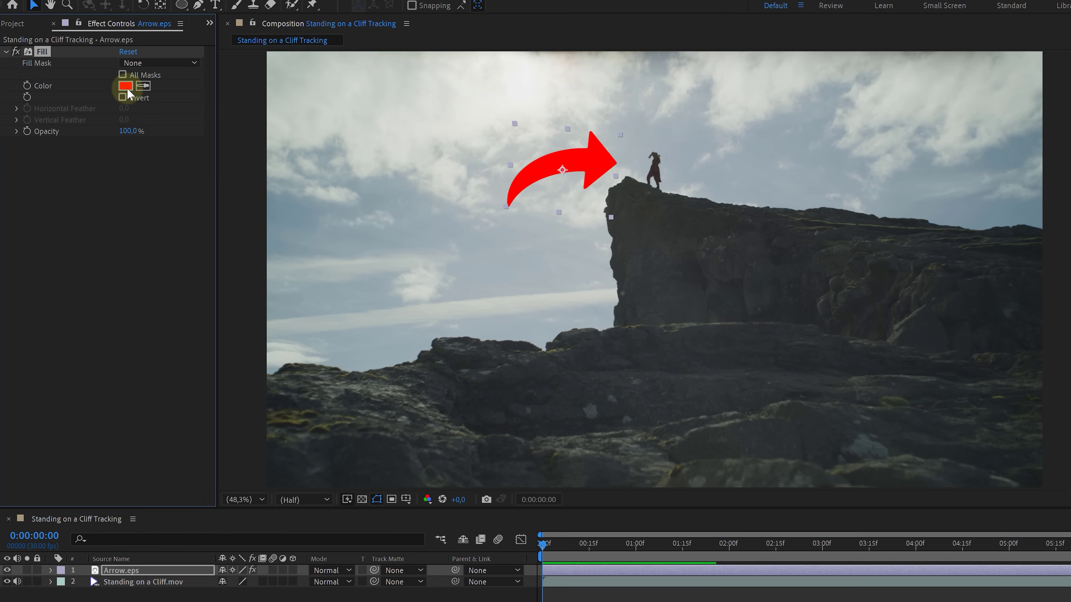
{"action": "left_click", "coordinate": [126, 85]}
{"action": "left_click_drag", "start_coordinate": [219, 359], "coordinate": [230, 342]}
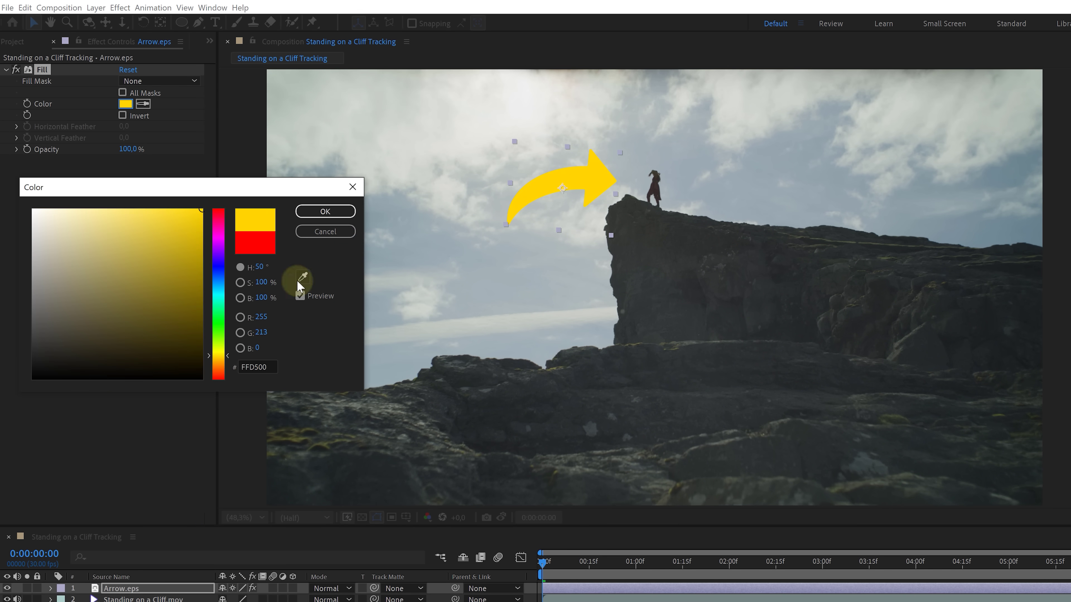
{"action": "left_click", "coordinate": [325, 211]}
{"action": "key", "text": "space"}
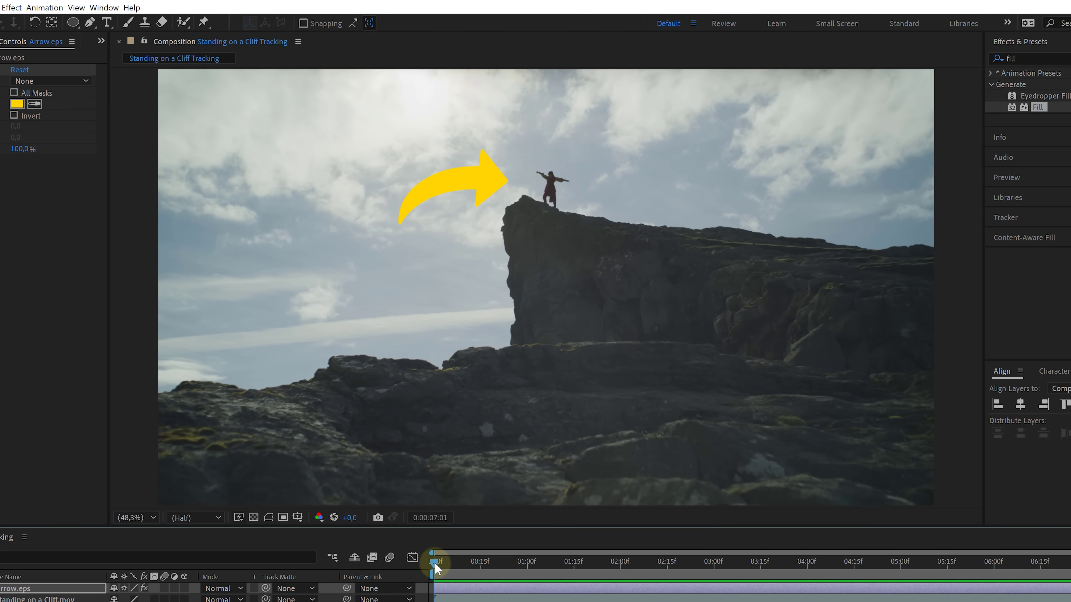
{"action": "key", "text": "space"}
Open the Tracker panel and start Track Motion on the Standing on a Cliff.mov layer.
{"action": "left_click", "coordinate": [103, 10]}
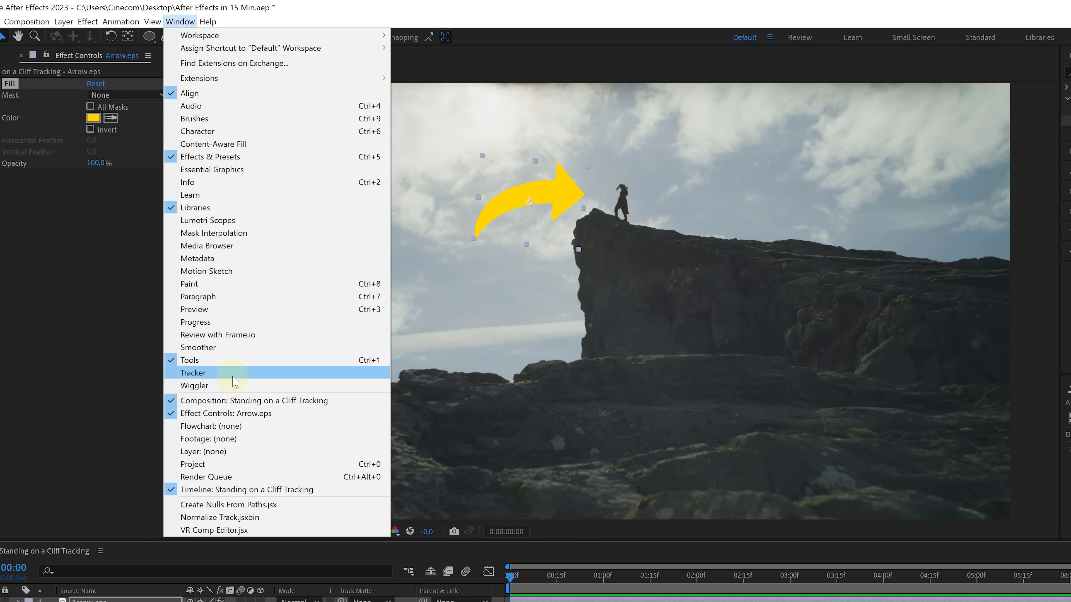
{"action": "left_click", "coordinate": [224, 373]}
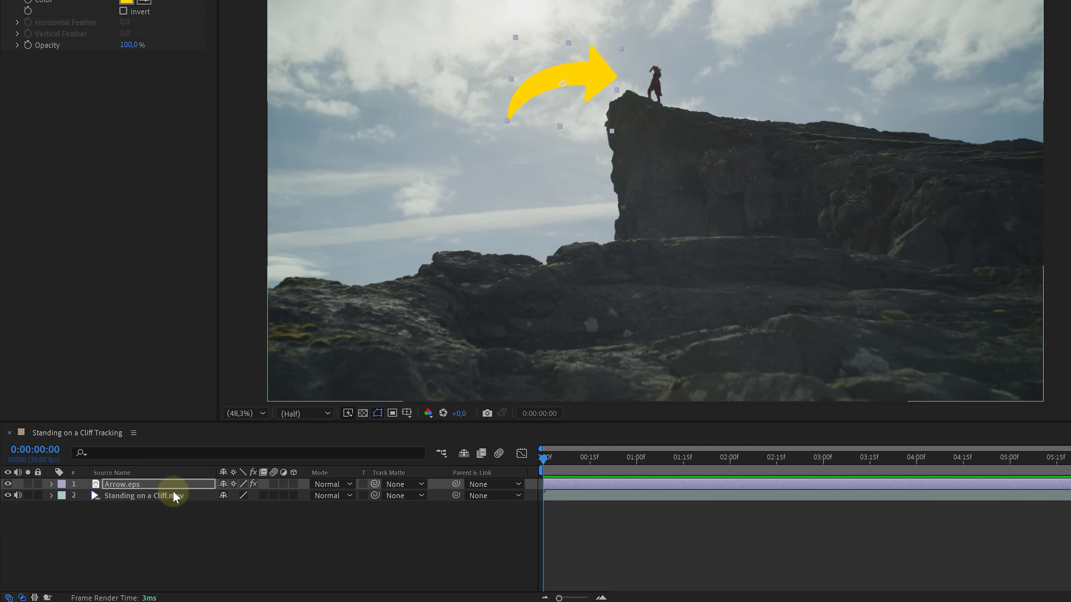
{"action": "left_click", "coordinate": [170, 497]}
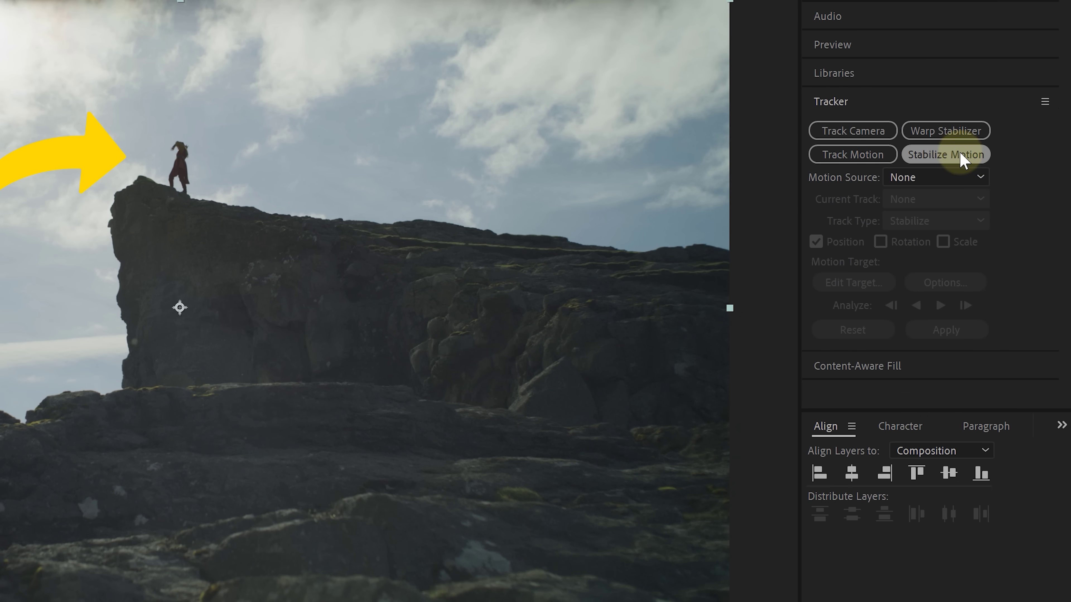
{"action": "left_click", "coordinate": [875, 156]}
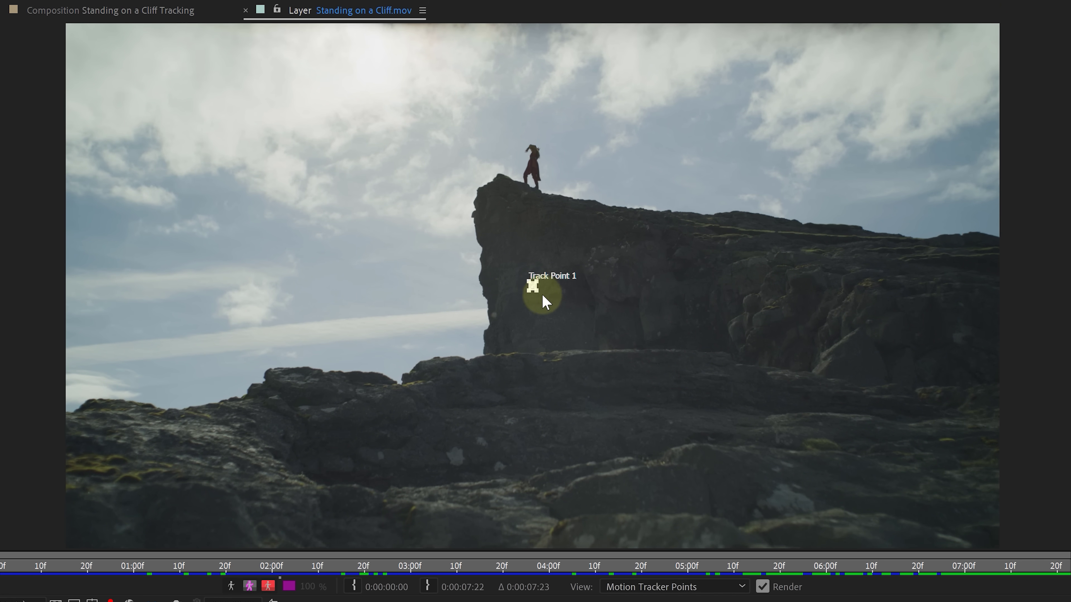
Move Track Point 1 to the clifftop edge by the figure and shrink its feature and search boxes.
{"action": "left_click", "coordinate": [542, 294]}
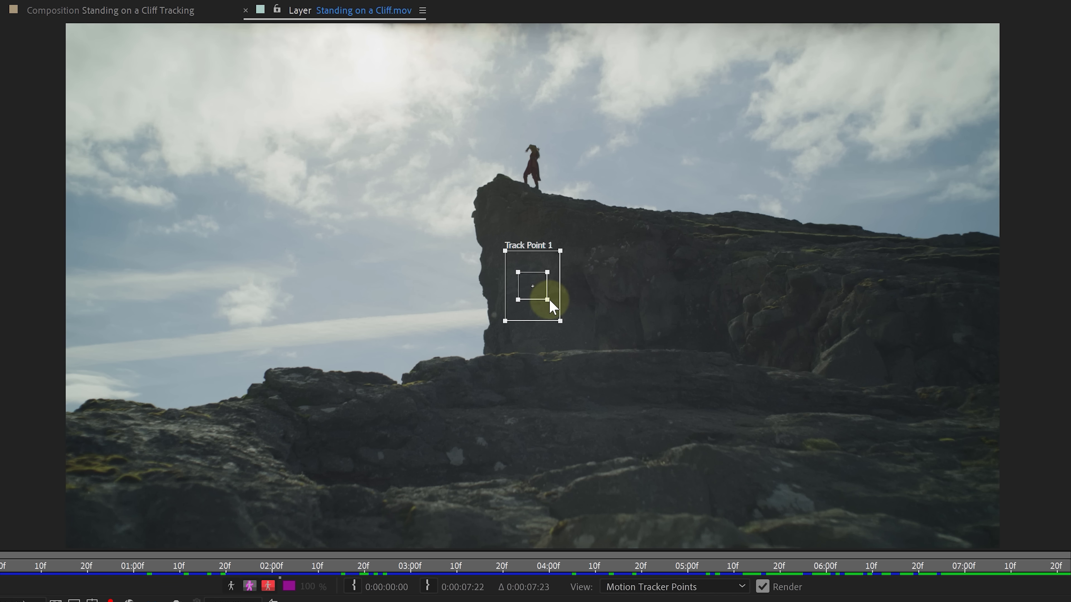
{"action": "left_click_drag", "start_coordinate": [548, 300], "coordinate": [505, 182]}
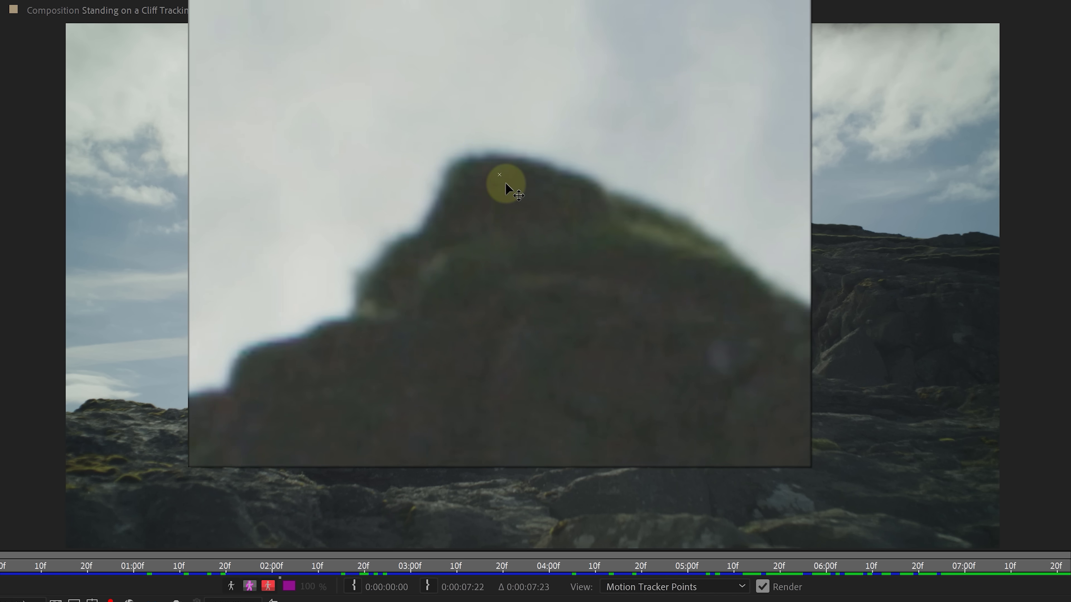
{"action": "left_click_drag", "start_coordinate": [505, 183], "coordinate": [502, 184]}
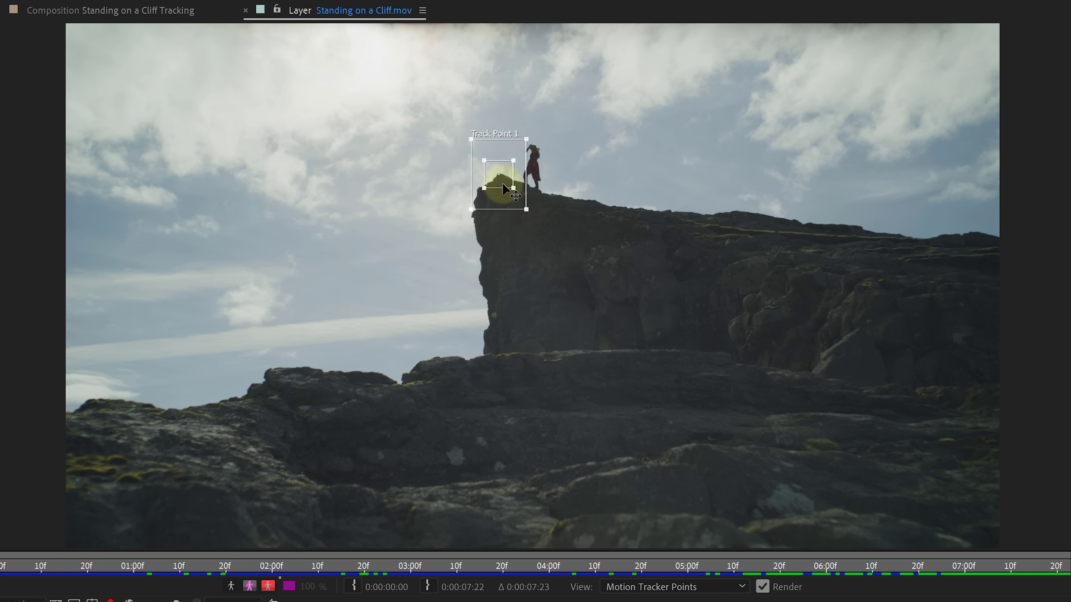
{"action": "left_click_drag", "start_coordinate": [511, 187], "coordinate": [506, 182]}
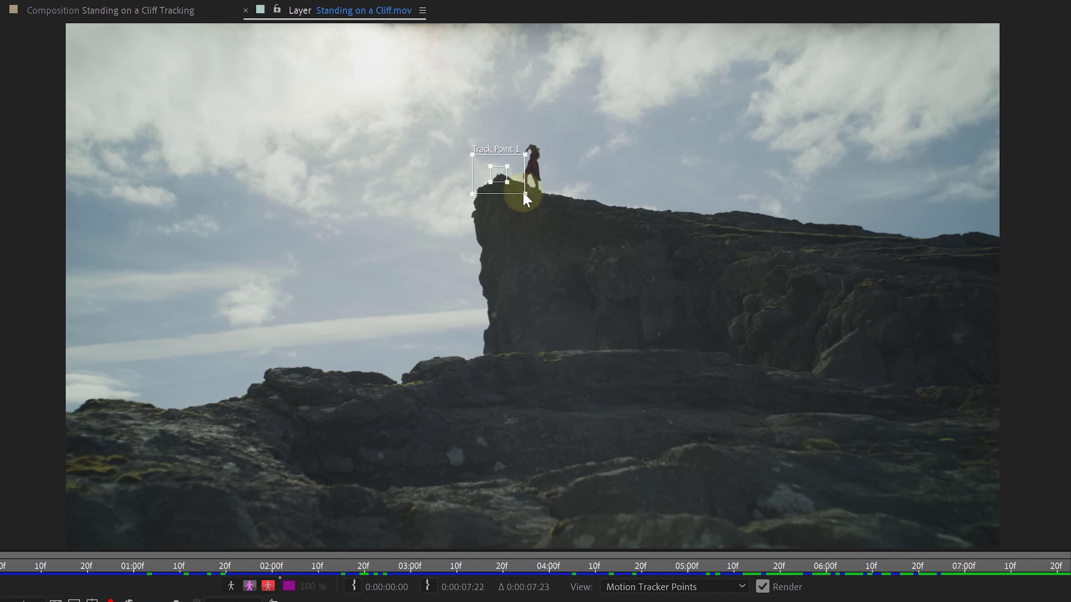
{"action": "left_click_drag", "start_coordinate": [523, 194], "coordinate": [522, 193]}
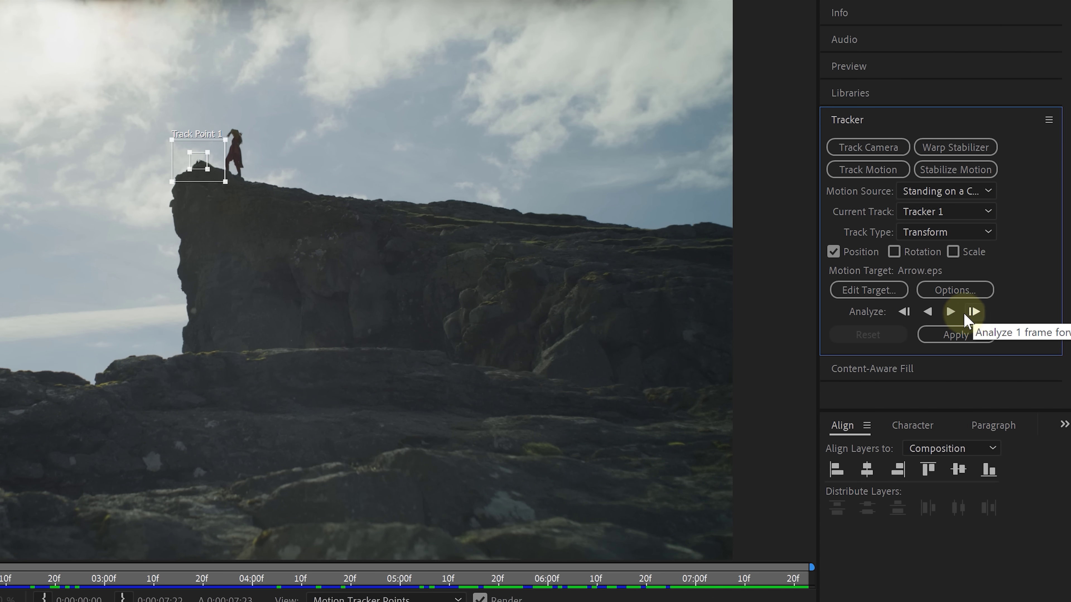
Analyze Track Point 1 forward through the cliff clip.
{"action": "left_click", "coordinate": [951, 312]}
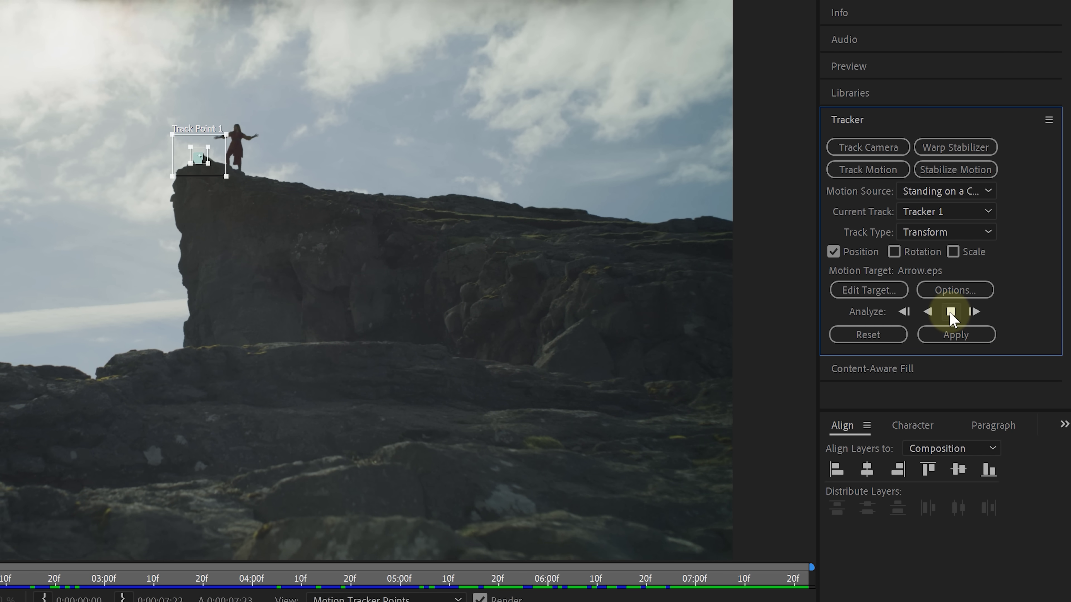
{"action": "scroll", "coordinate": [227, 311], "scroll_direction": "up", "scroll_amount": 3}
{"action": "left_click_drag", "start_coordinate": [227, 311], "coordinate": [197, 239]}
{"action": "scroll", "coordinate": [198, 244], "scroll_direction": "down", "scroll_amount": 3}
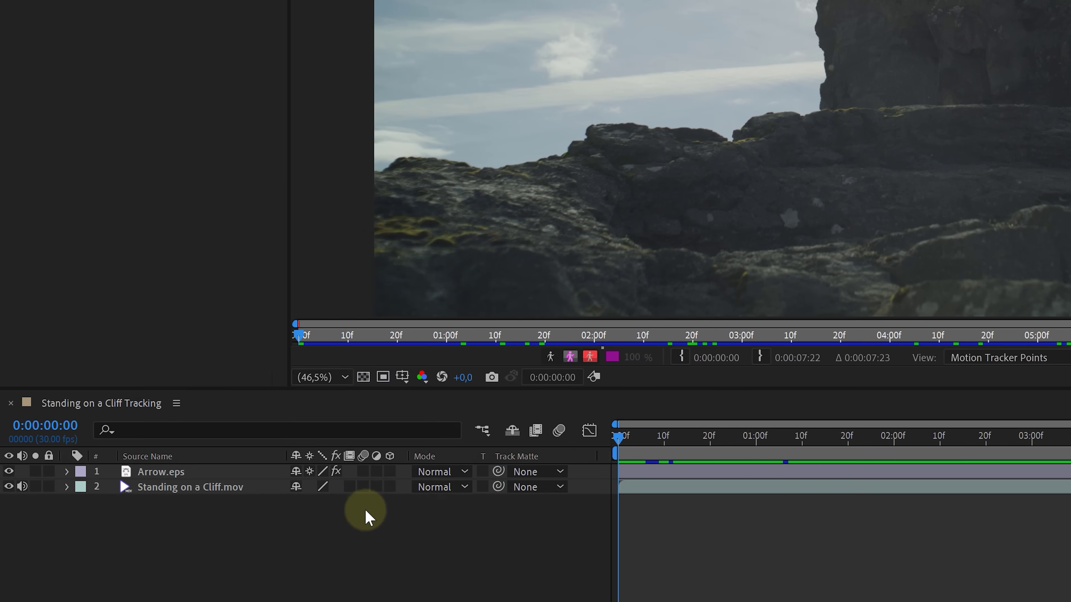
Add a new Null Object layer to the Tracking comp.
{"action": "right_click", "coordinate": [341, 522]}
{"action": "mouse_move", "coordinate": [421, 349]}
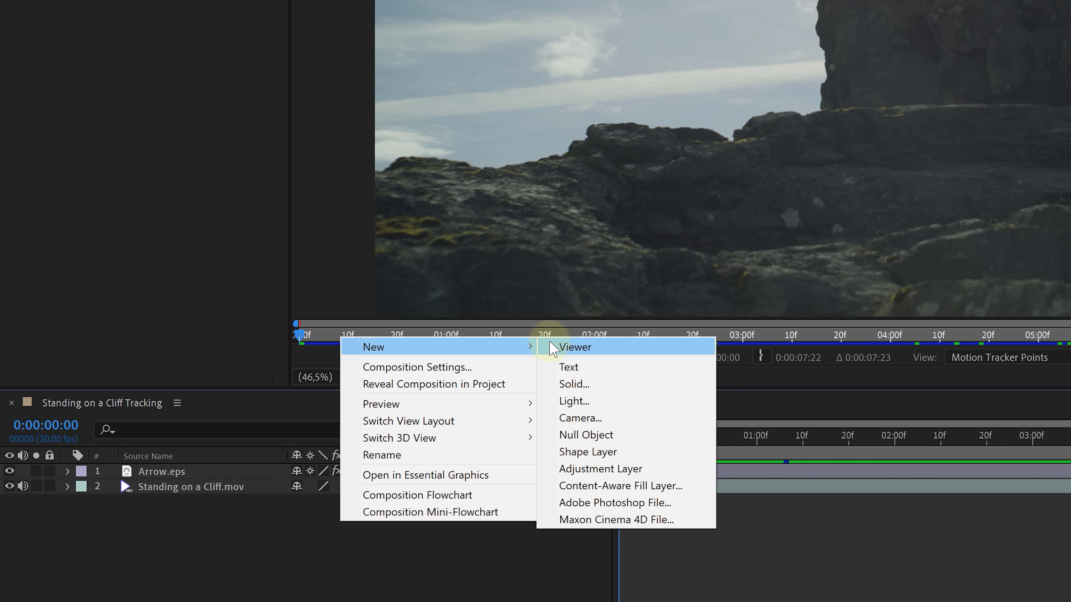
{"action": "left_click", "coordinate": [624, 442]}
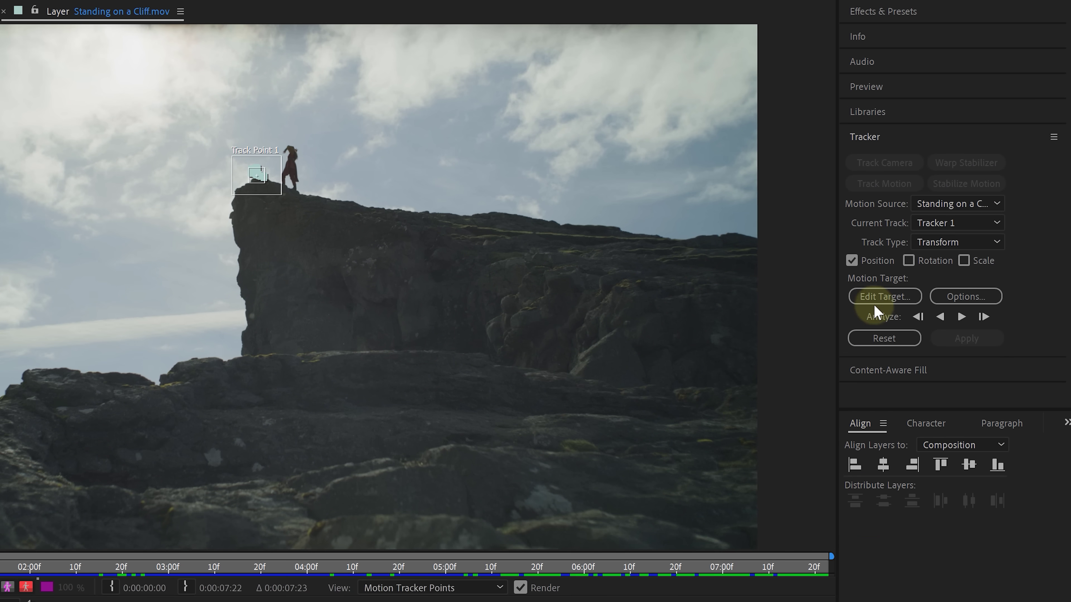
Set Null 1 as the track's motion target and apply X and Y tracking data.
{"action": "left_click", "coordinate": [990, 254]}
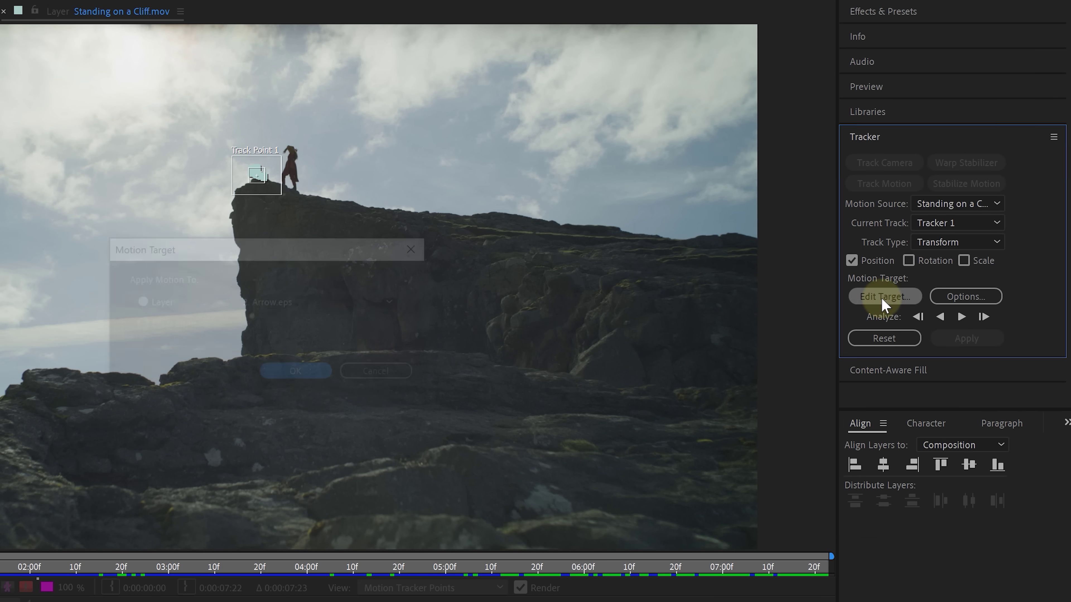
{"action": "left_click", "coordinate": [366, 302]}
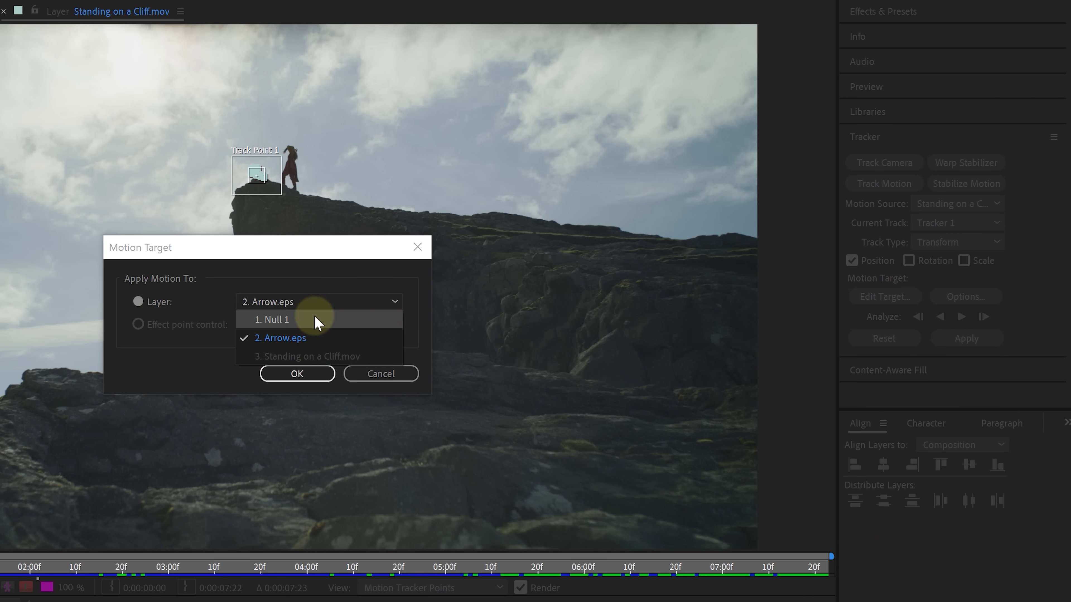
{"action": "left_click", "coordinate": [316, 321]}
{"action": "left_click", "coordinate": [291, 375]}
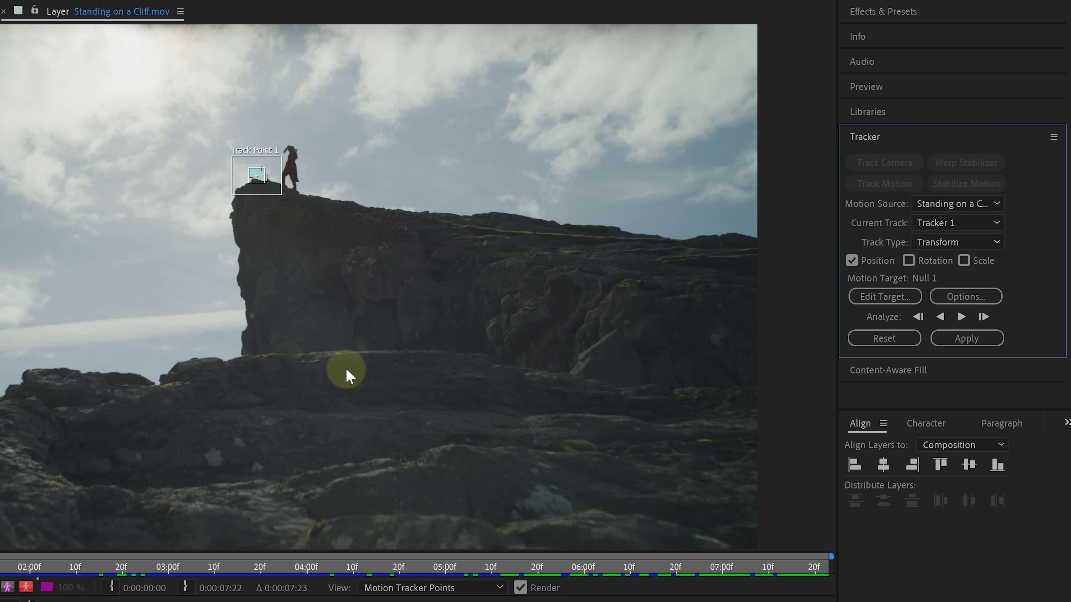
{"action": "left_click", "coordinate": [966, 340]}
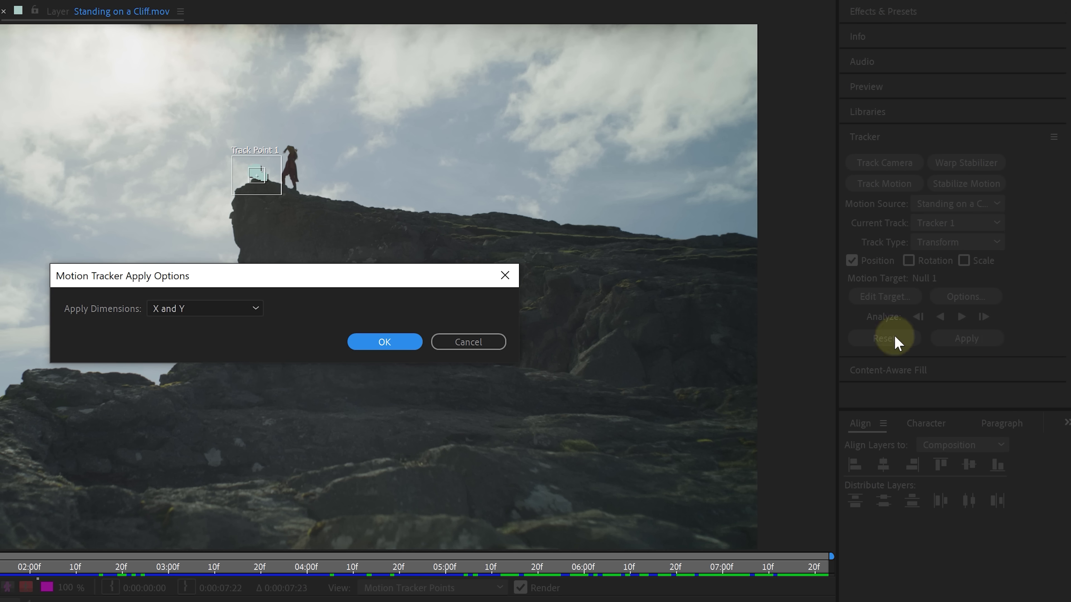
{"action": "left_click", "coordinate": [383, 342]}
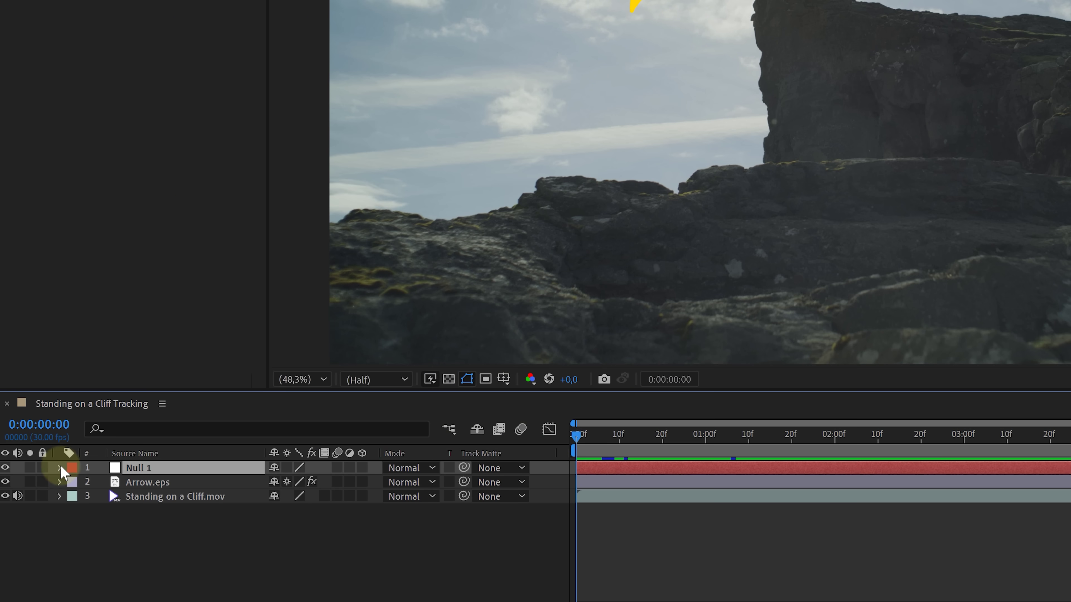
Show the Parent & Link column and parent Arrow.eps to Null 1.
{"action": "left_click", "coordinate": [35, 534]}
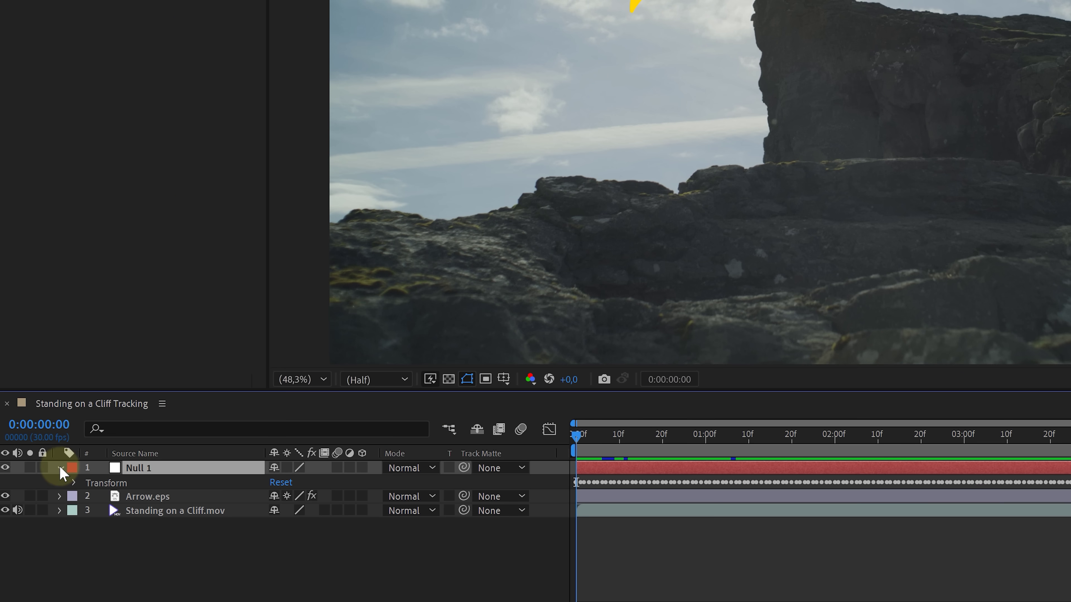
{"action": "left_click", "coordinate": [74, 483]}
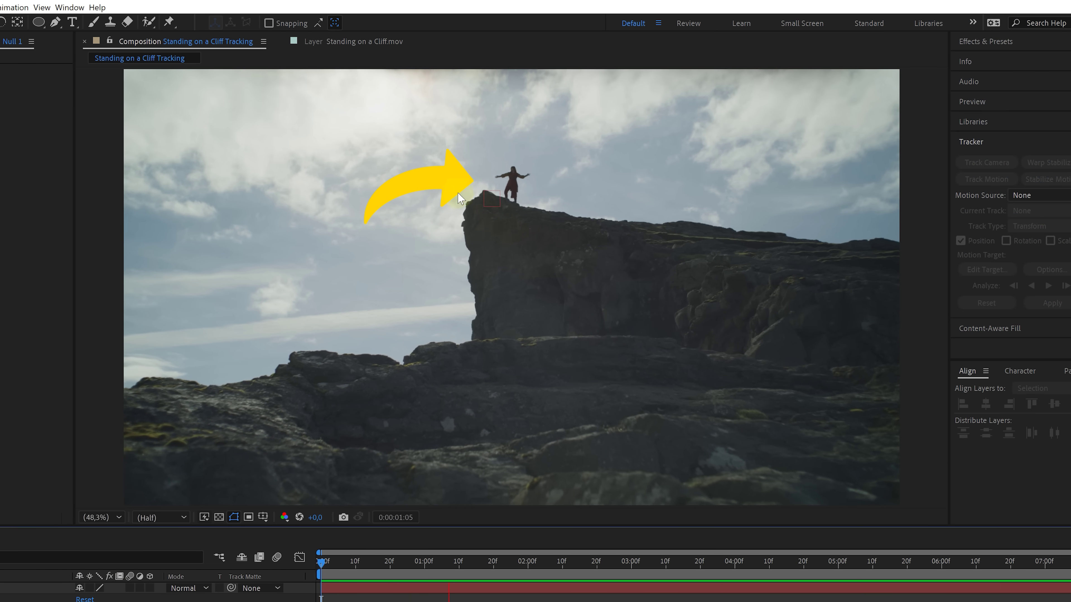
{"action": "key", "text": "space"}
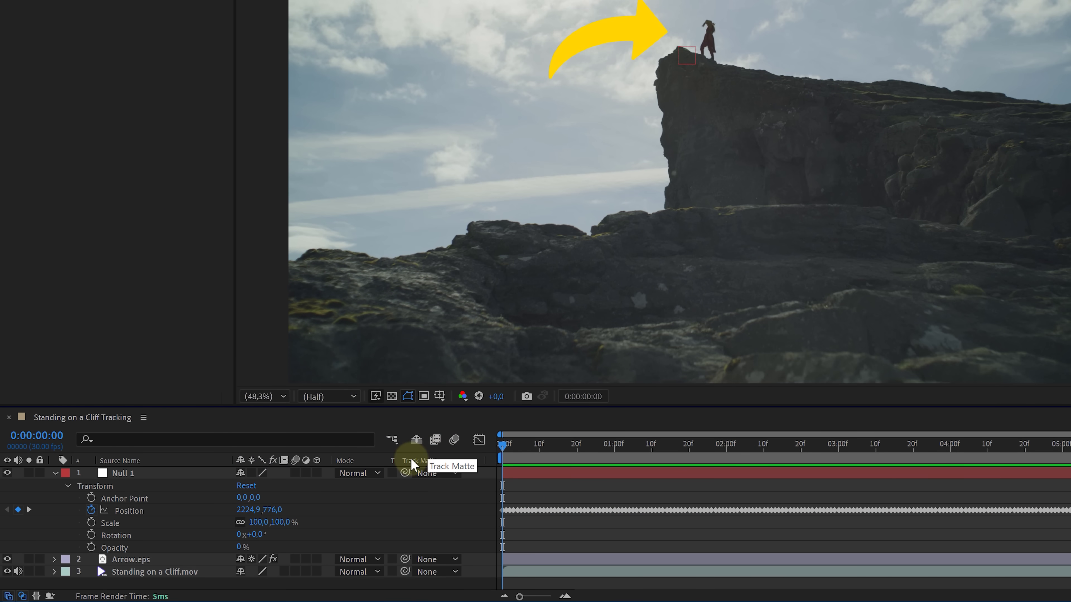
{"action": "right_click", "coordinate": [381, 481]}
{"action": "mouse_move", "coordinate": [427, 519]}
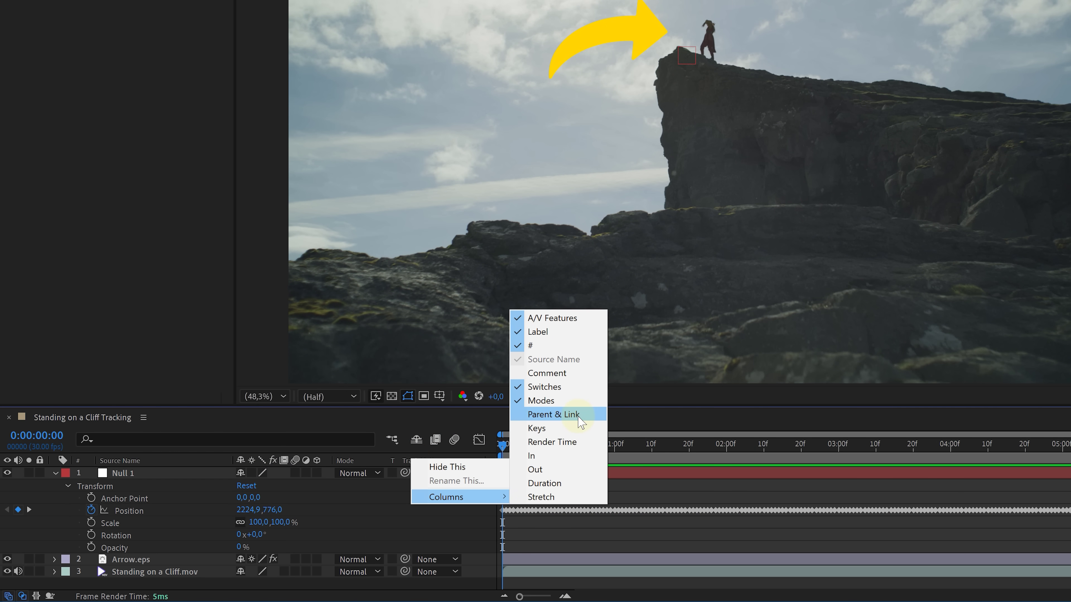
{"action": "left_click", "coordinate": [581, 421]}
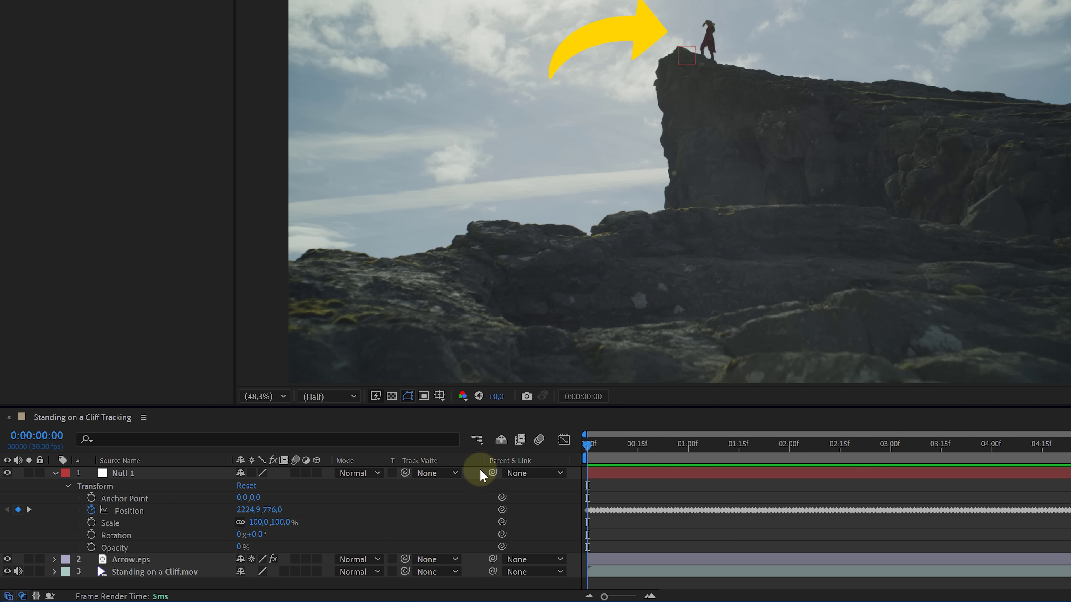
{"action": "left_click_drag", "start_coordinate": [502, 563], "coordinate": [195, 481]}
{"action": "left_click_drag", "start_coordinate": [196, 480], "coordinate": [195, 481]}
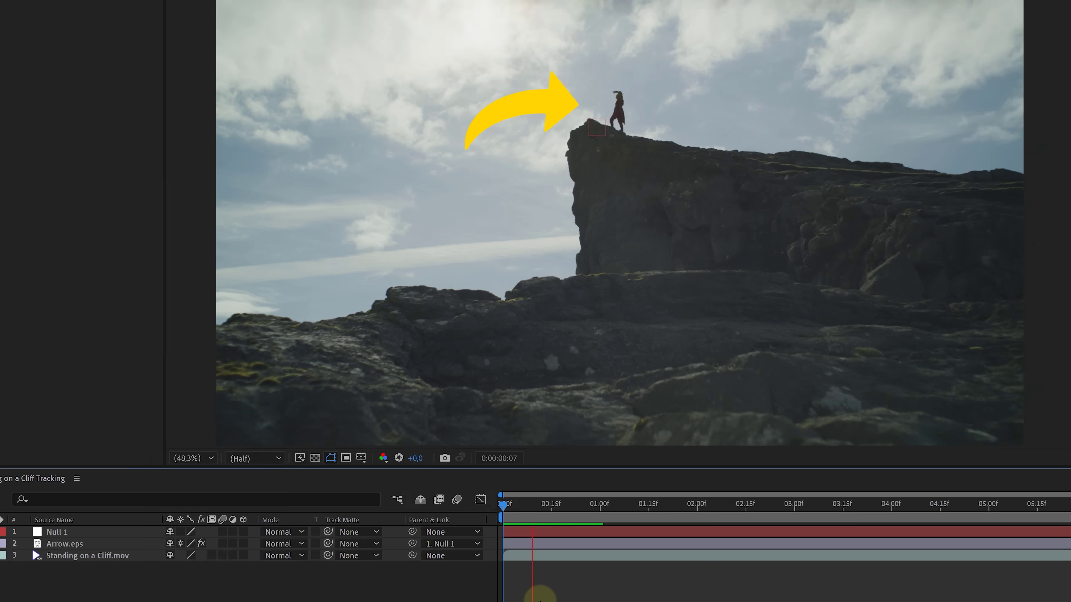